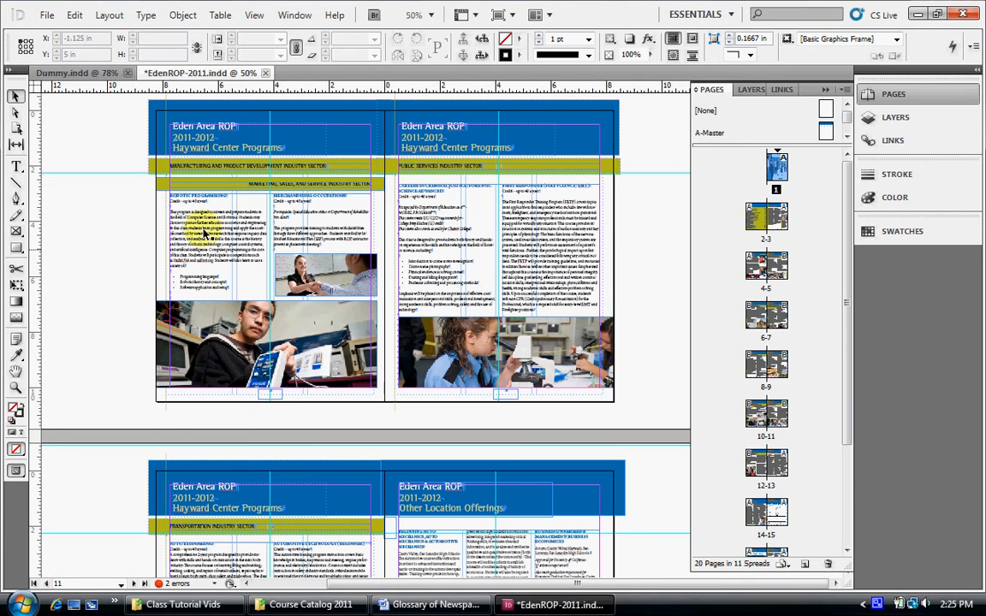
- Switch to the Glossary of Newspaper Terms document in Word and read through its full list of terms
click(917, 15)
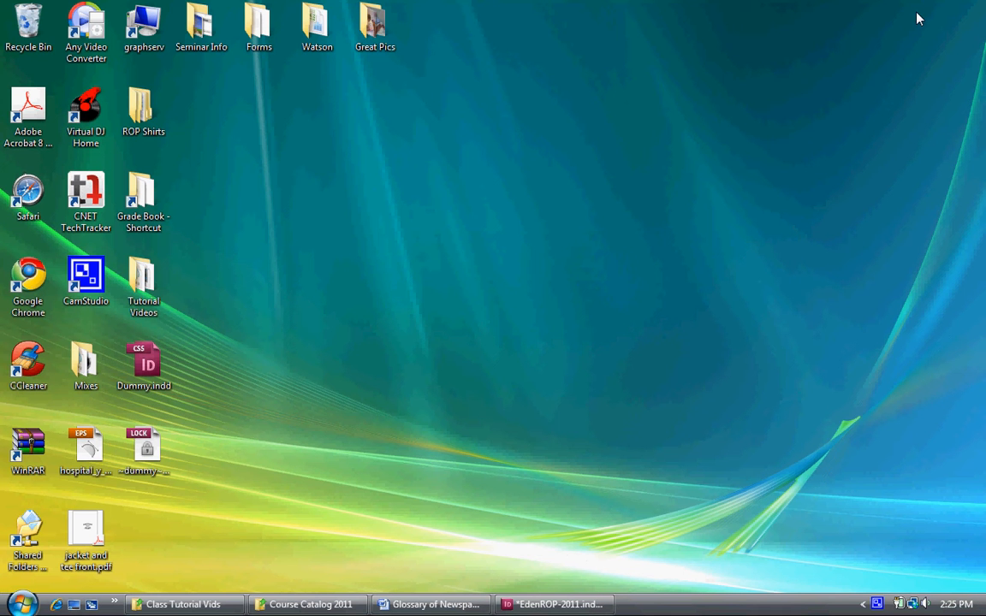
click(287, 605)
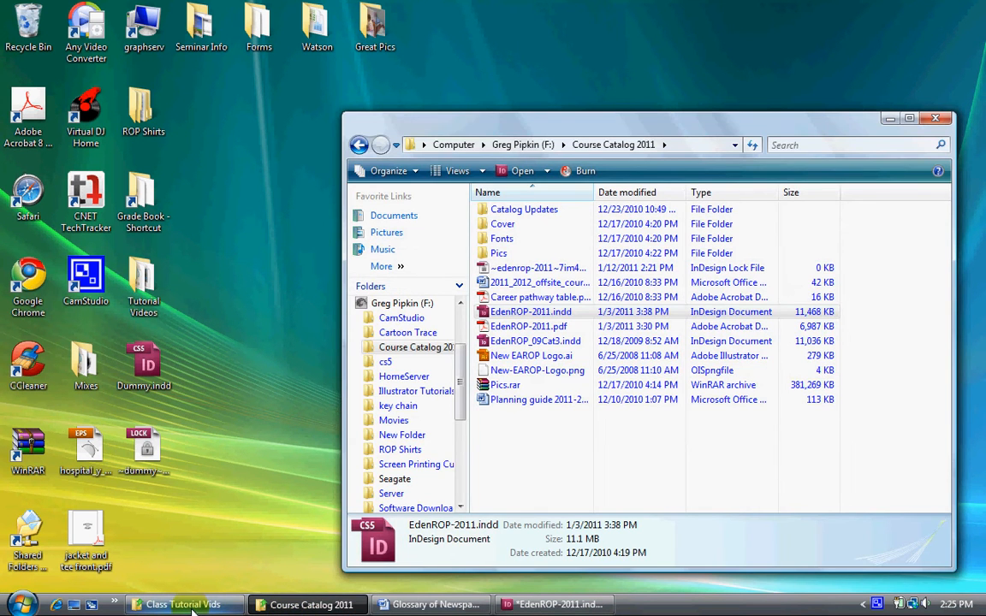
click(394, 604)
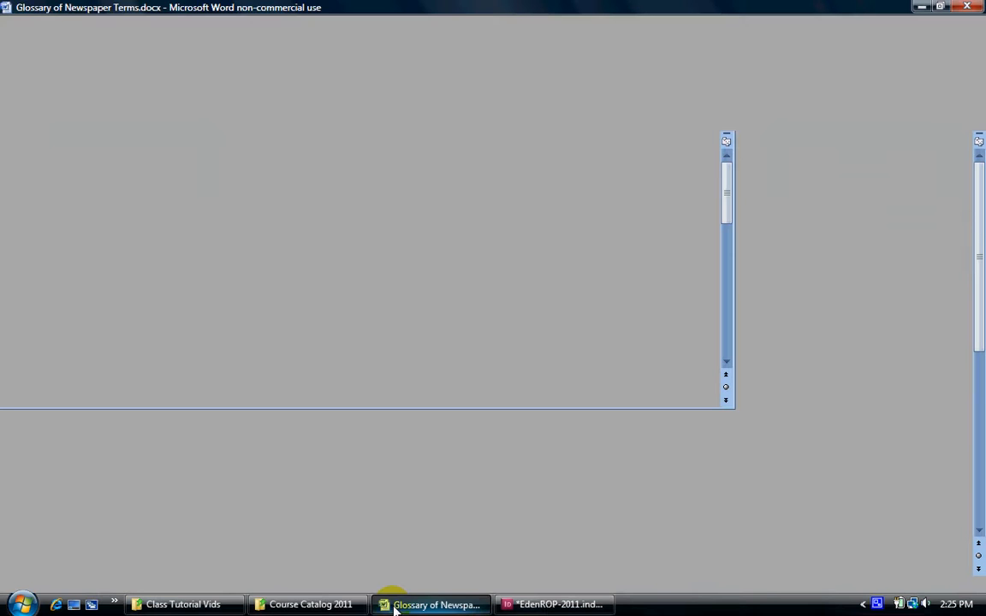
scroll(321, 291, down, 3)
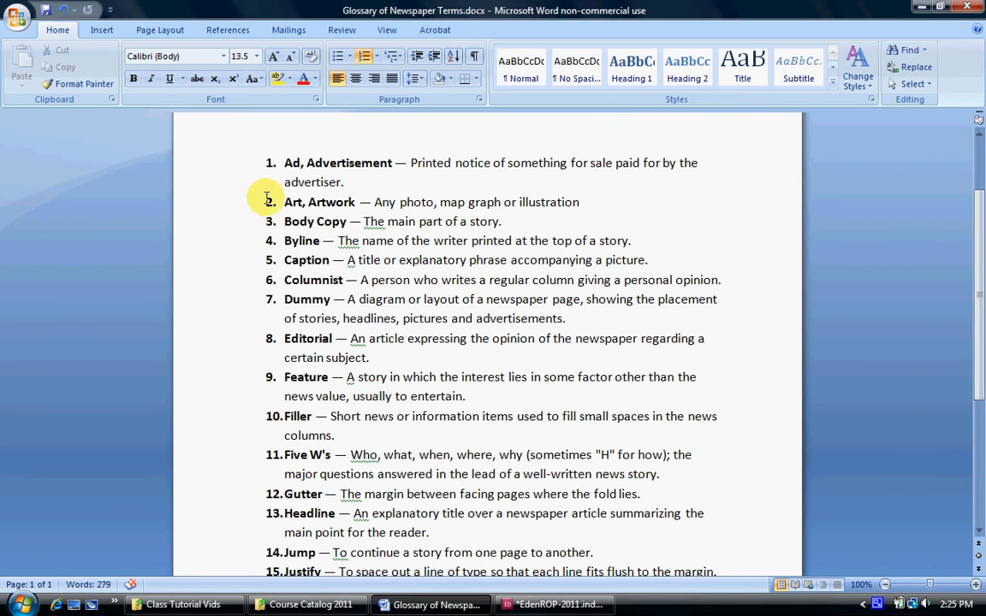
scroll(255, 250, down, 4)
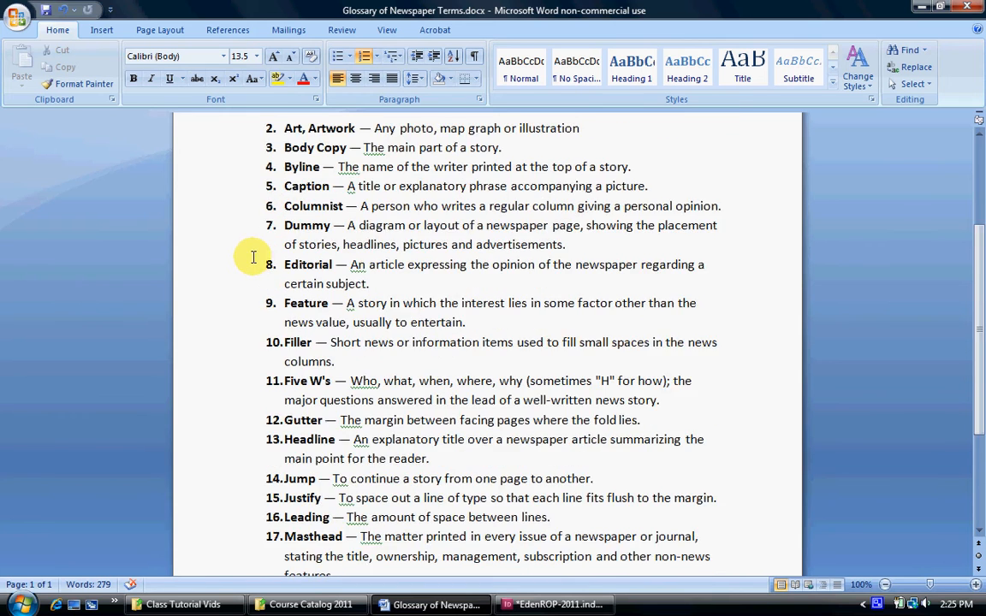
scroll(240, 248, down, 2)
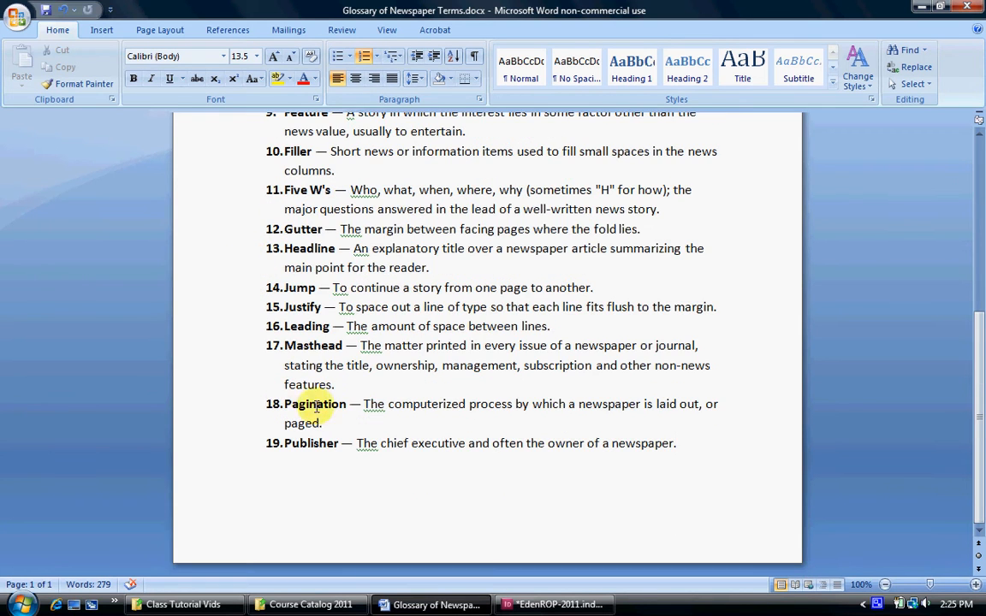
scroll(282, 368, up, 3)
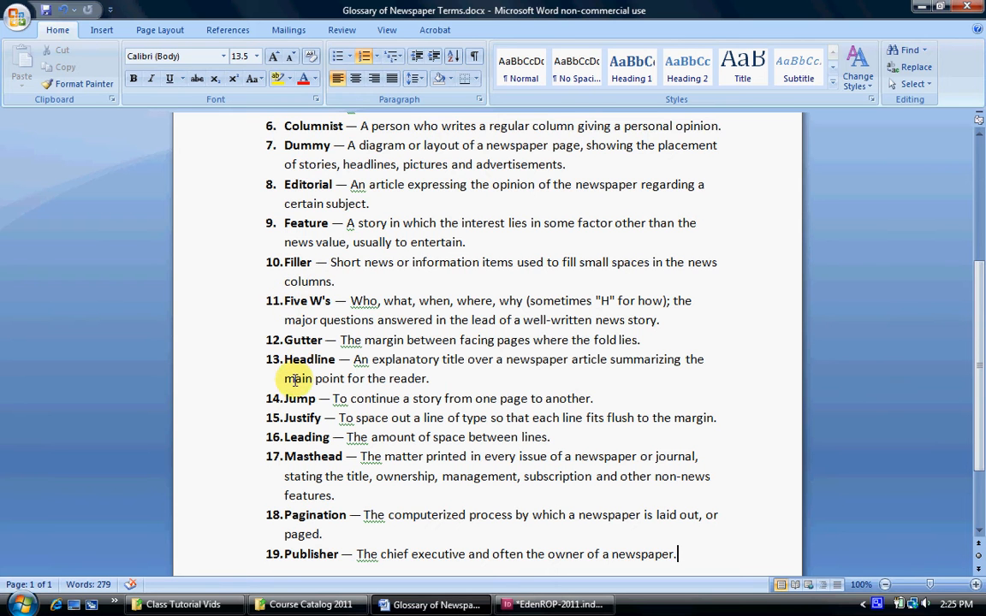
scroll(274, 359, down, 3)
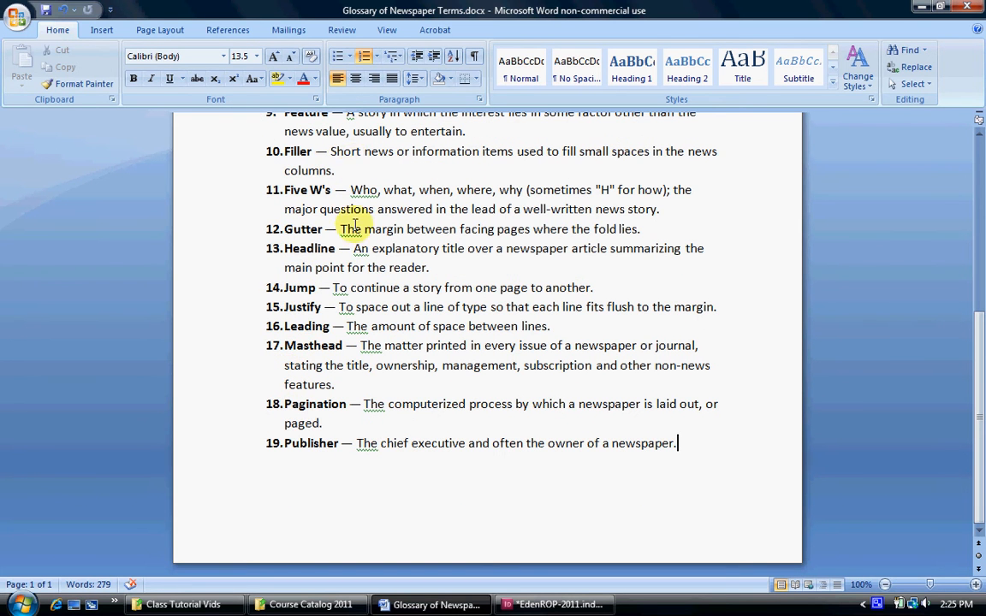
scroll(355, 229, up, 5)
scroll(359, 236, up, 5)
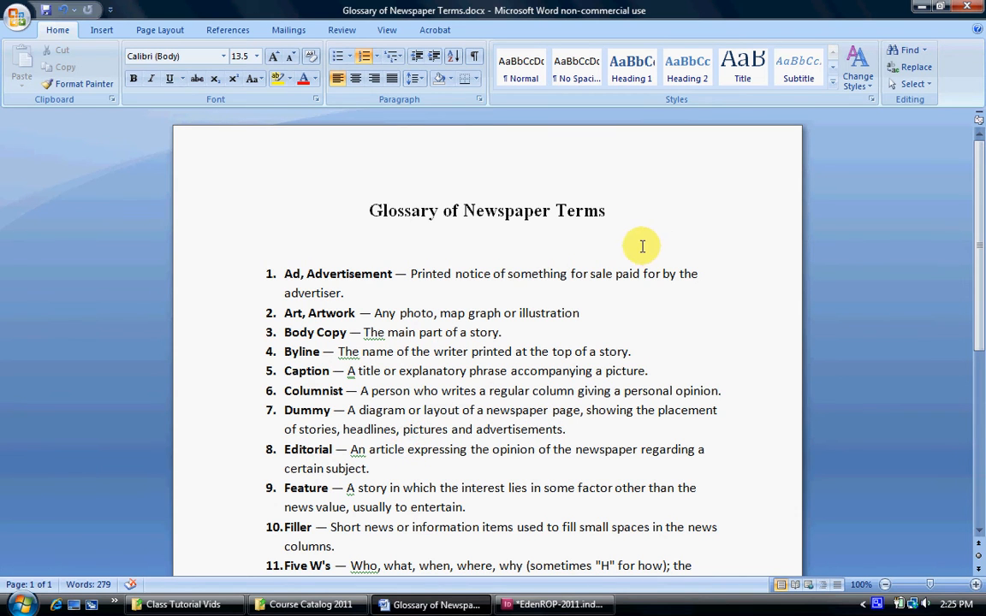
- Examine the Byline entry in the glossary, highlighting its definition and clearing the highlight
scroll(281, 312, down, 2)
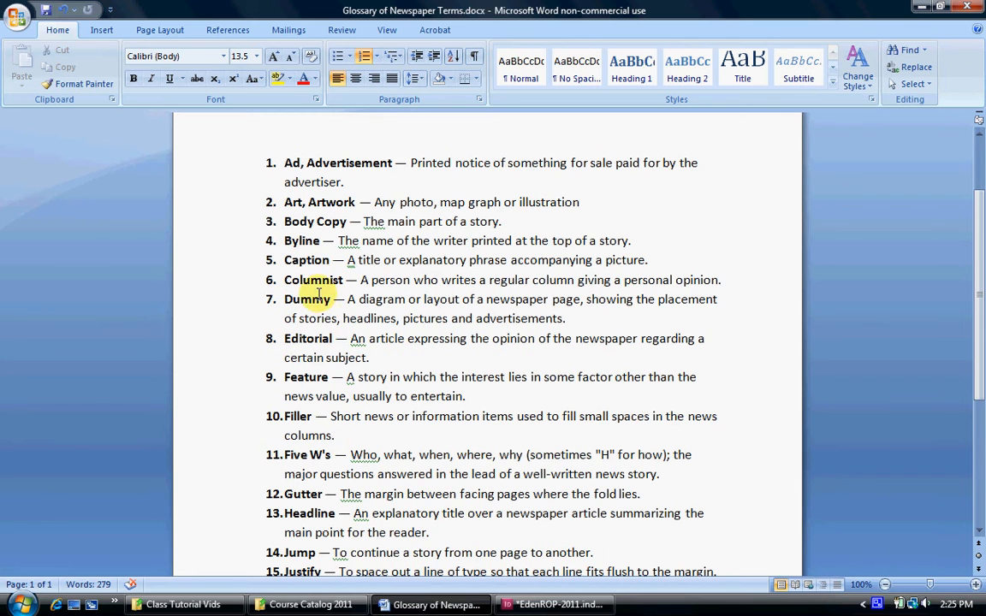
drag(339, 241, 638, 242)
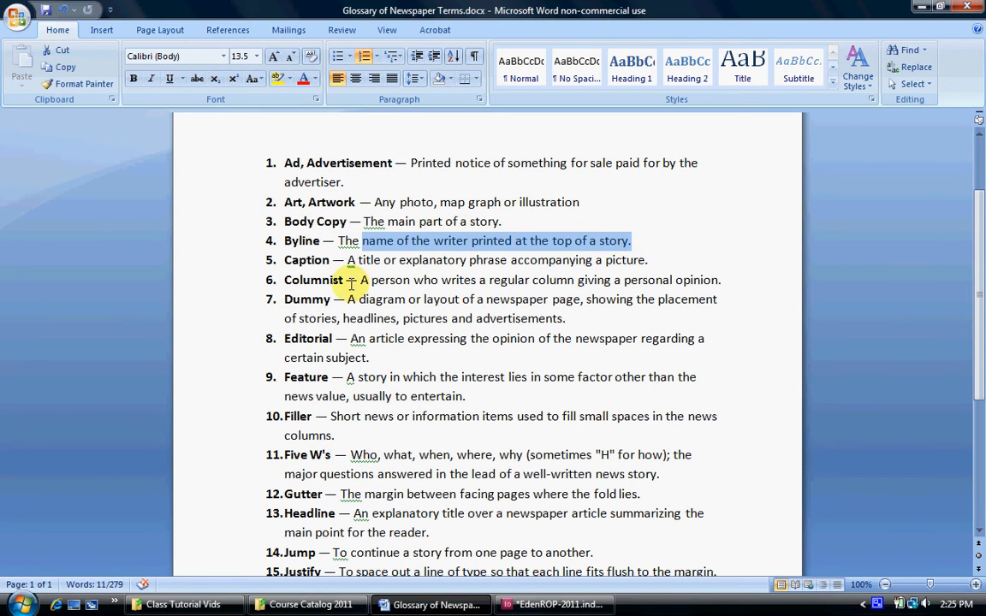
click(340, 240)
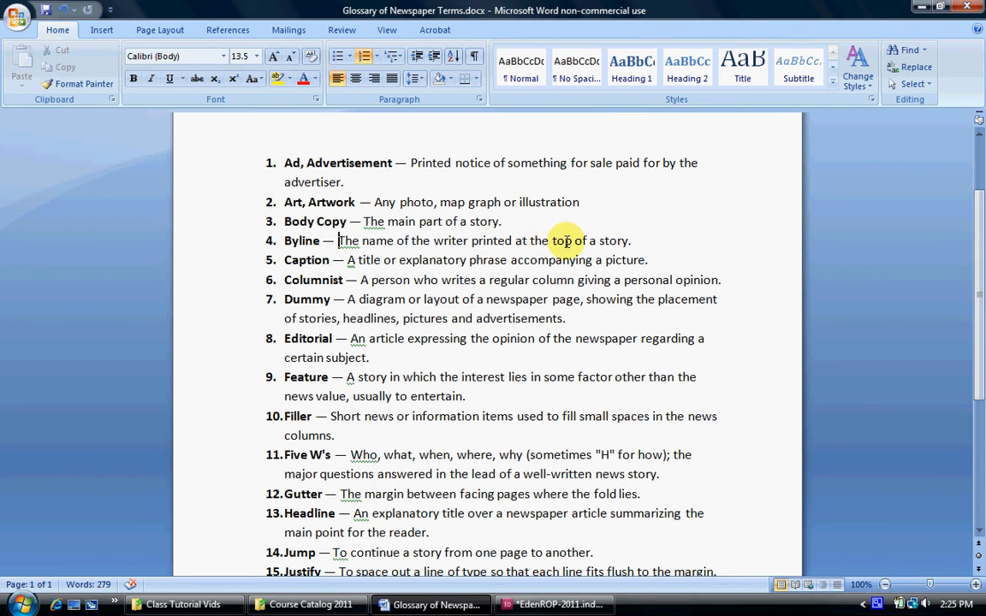
- Return to InDesign from the Word glossary and close EdenROP-2011.indd without saving its changes
click(924, 11)
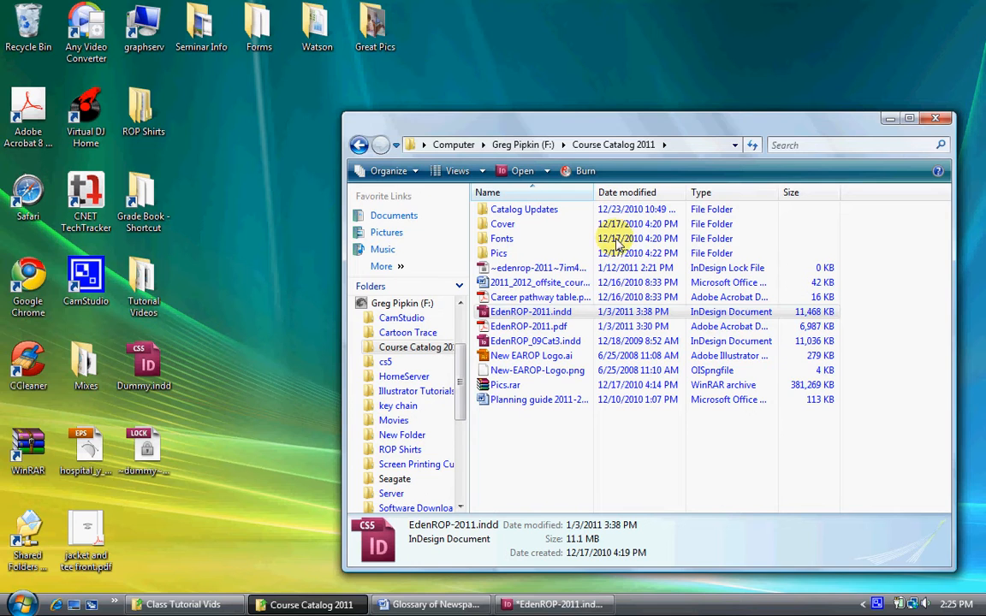
click(885, 122)
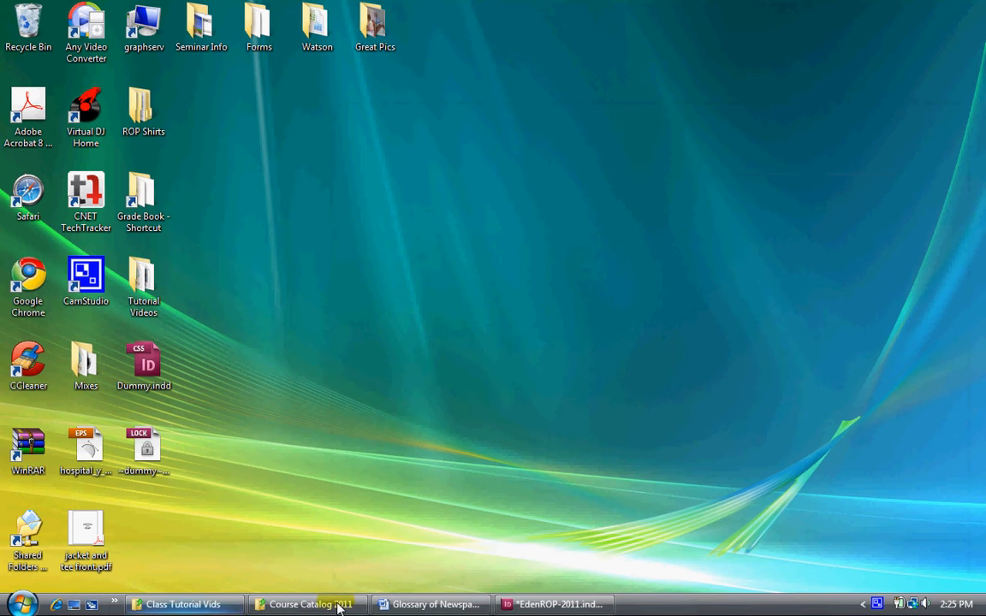
click(513, 604)
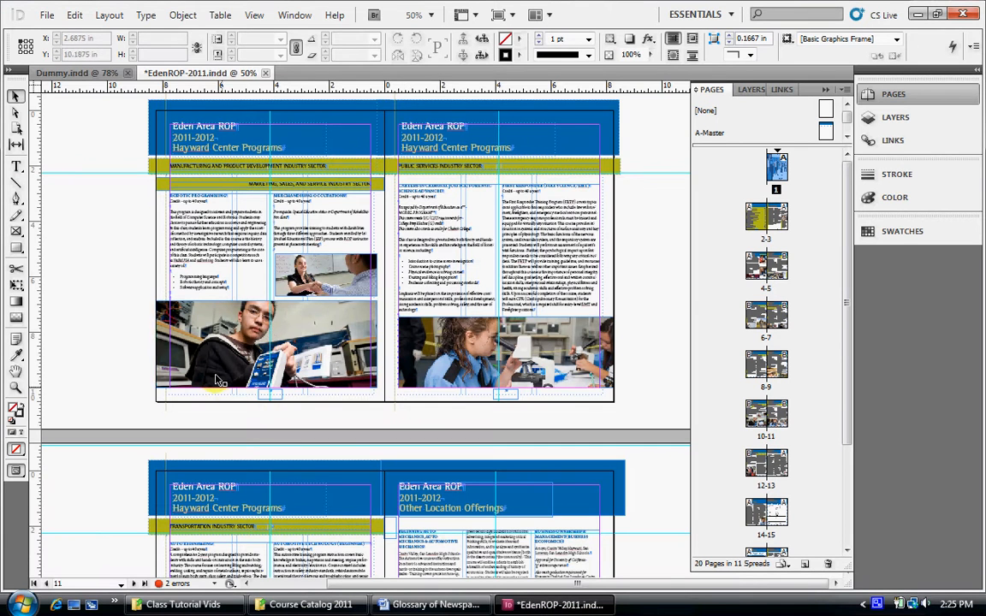
key(ctrl+w)
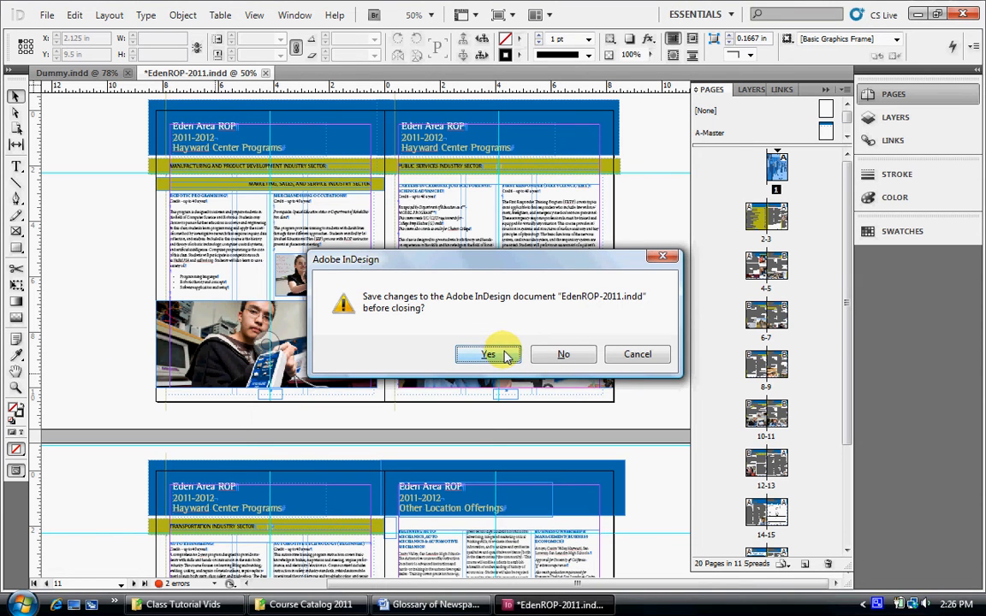
click(563, 354)
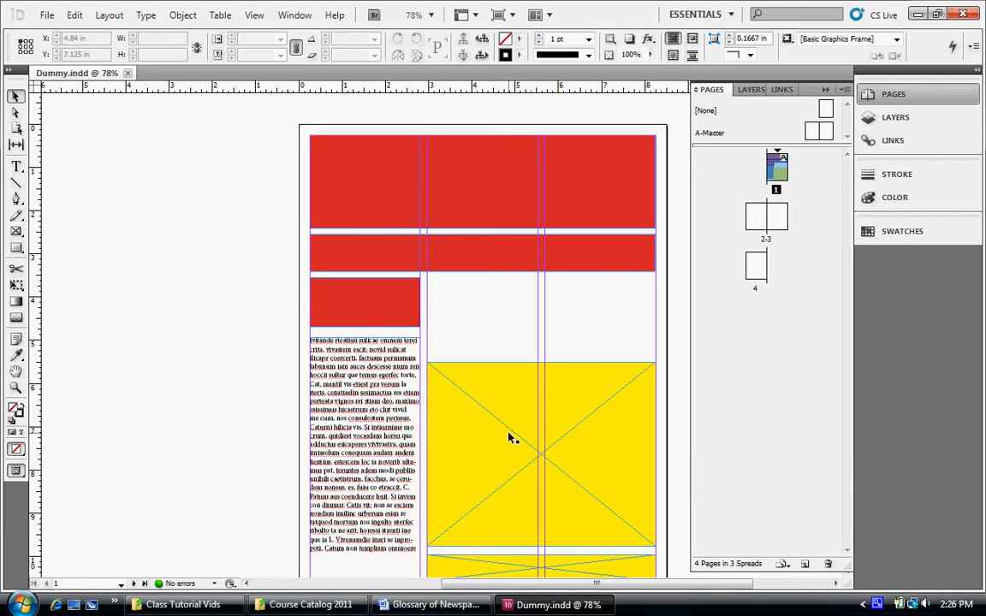
- Close Dummy.indd after viewing the whole first page, and dismiss the welcome screen
scroll(257, 322, down, 1)
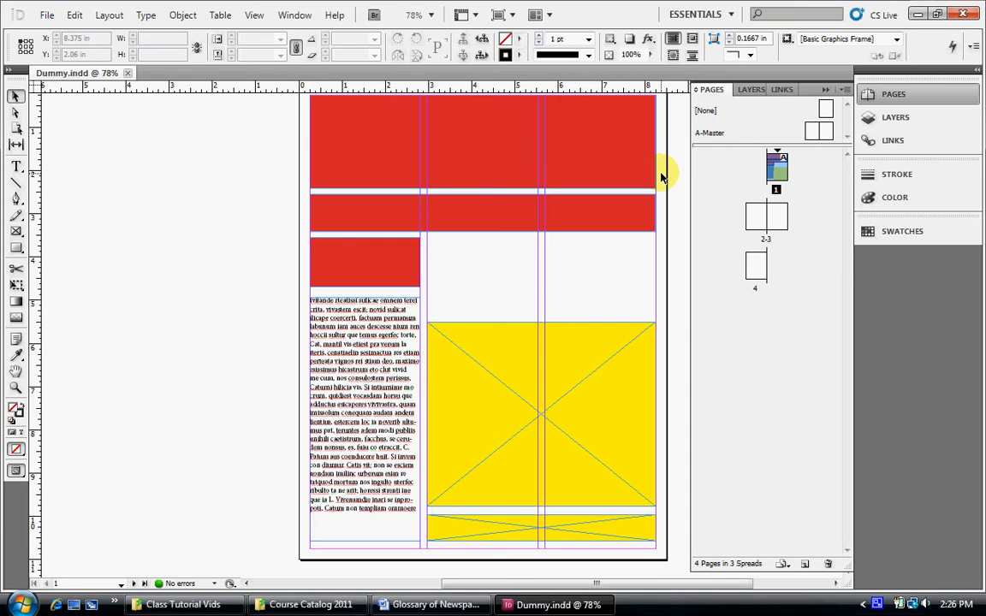
key(ctrl+w)
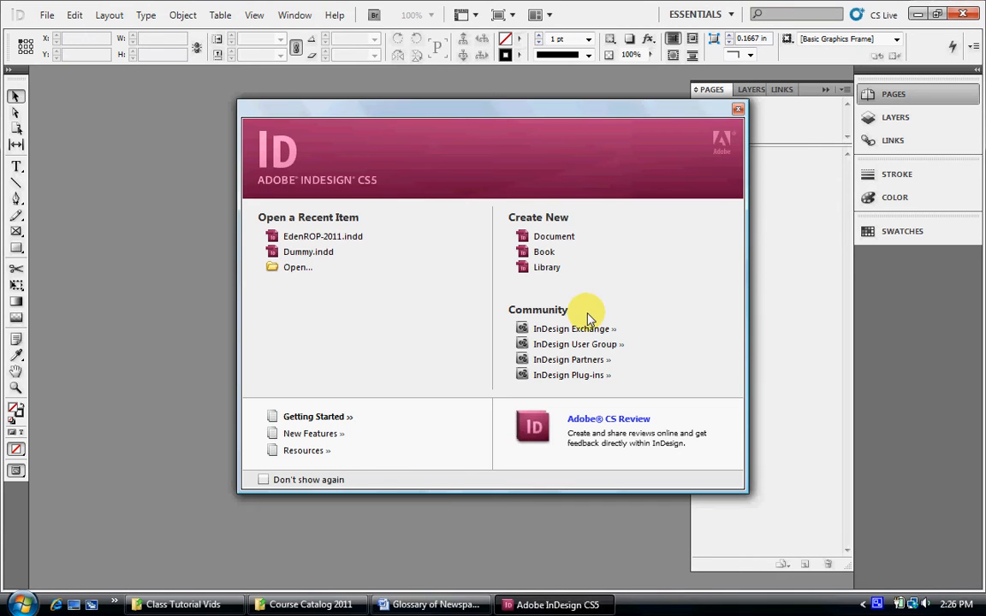
click(738, 110)
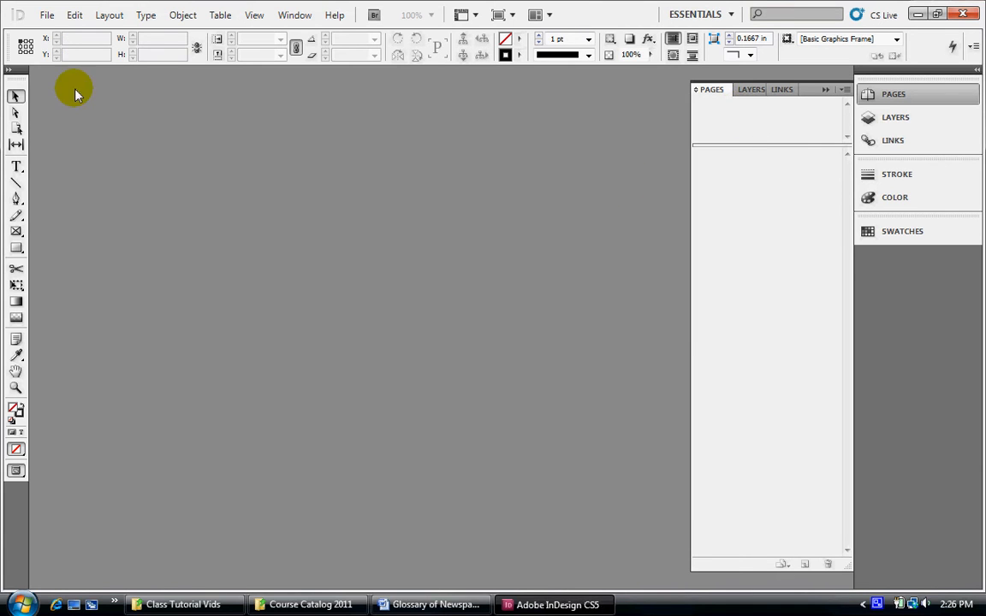
- Open the General preferences and examine the page numbering, font embedding and object editing options
click(75, 16)
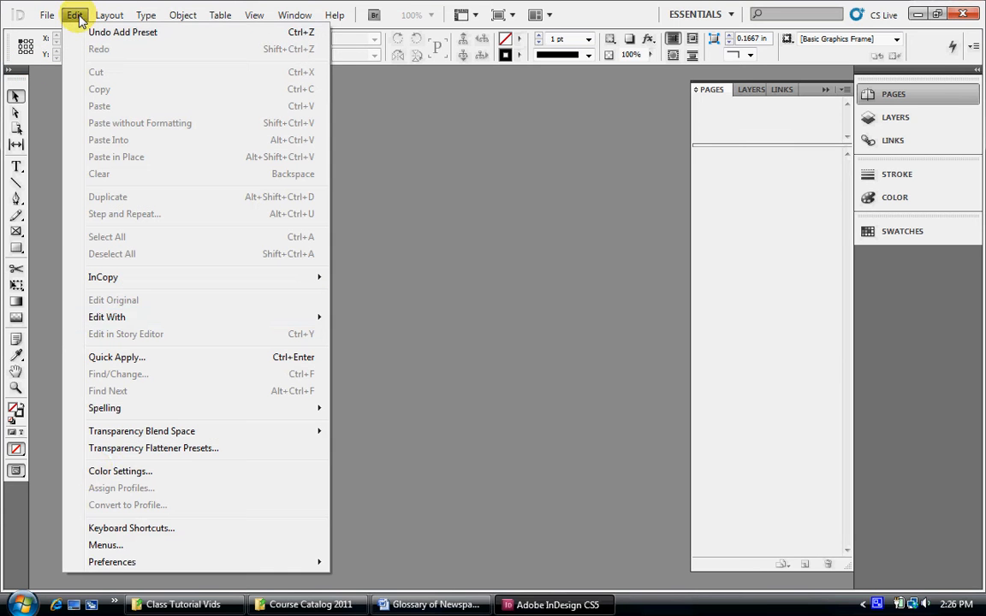
mouse_move(111, 563)
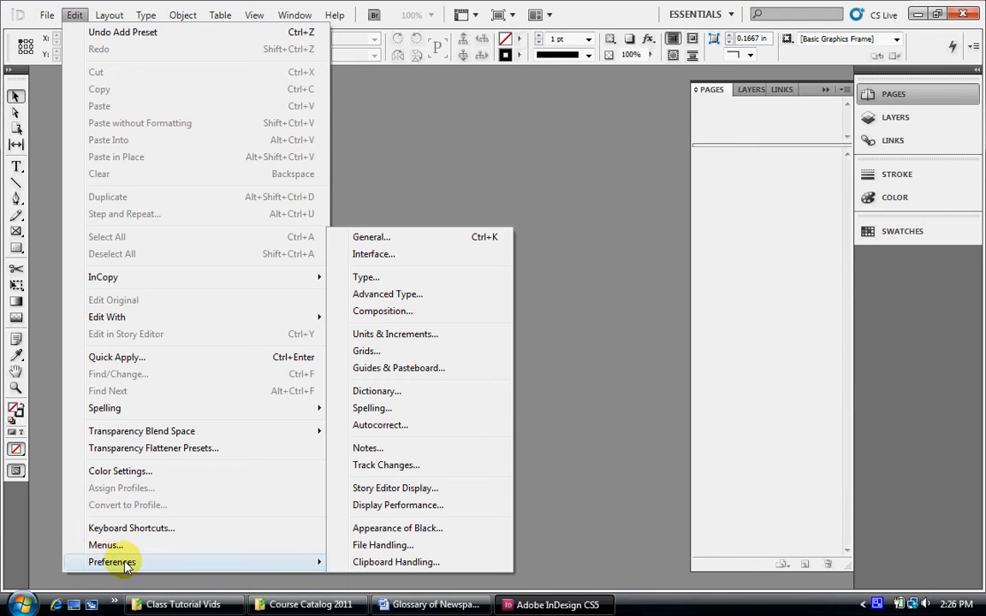
click(414, 242)
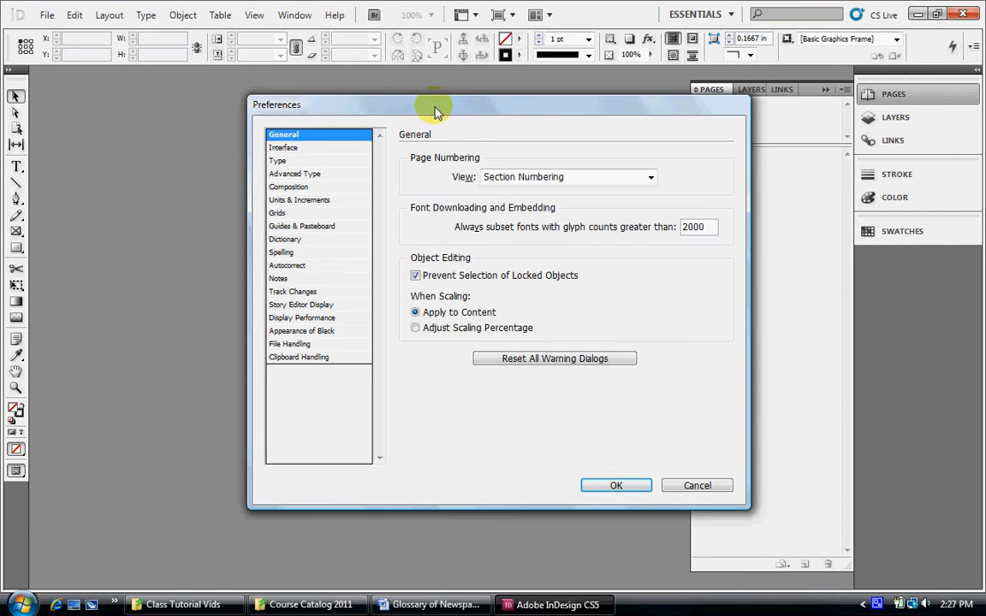
mouse_move(434, 112)
mouse_down()
mouse_move(428, 127)
mouse_move(435, 136)
mouse_move(439, 128)
mouse_up()
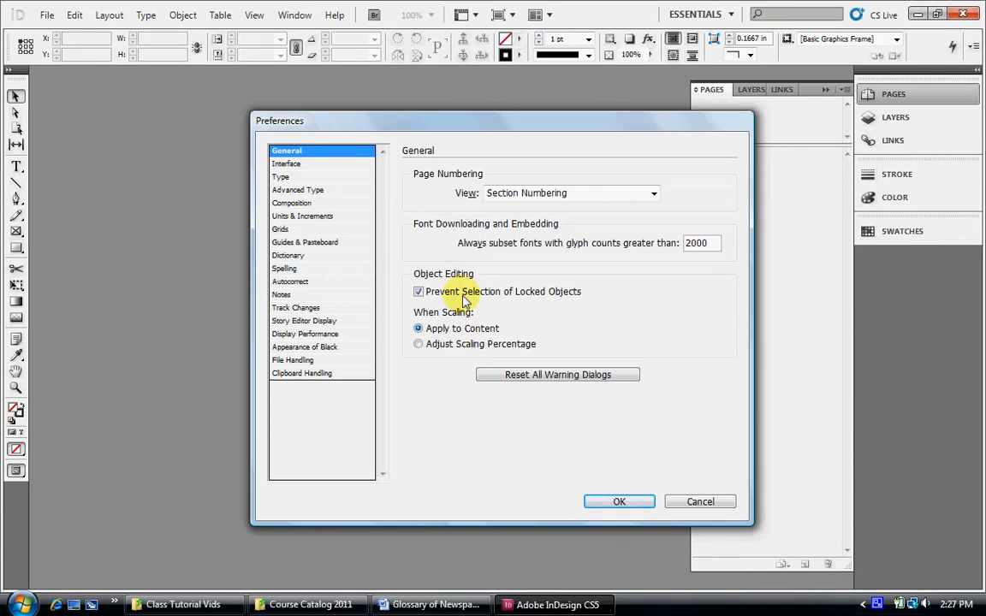
- Examine the Interface preferences for cursor, panel and screen drawing options, moving the dialog to uncover the workspace
click(308, 168)
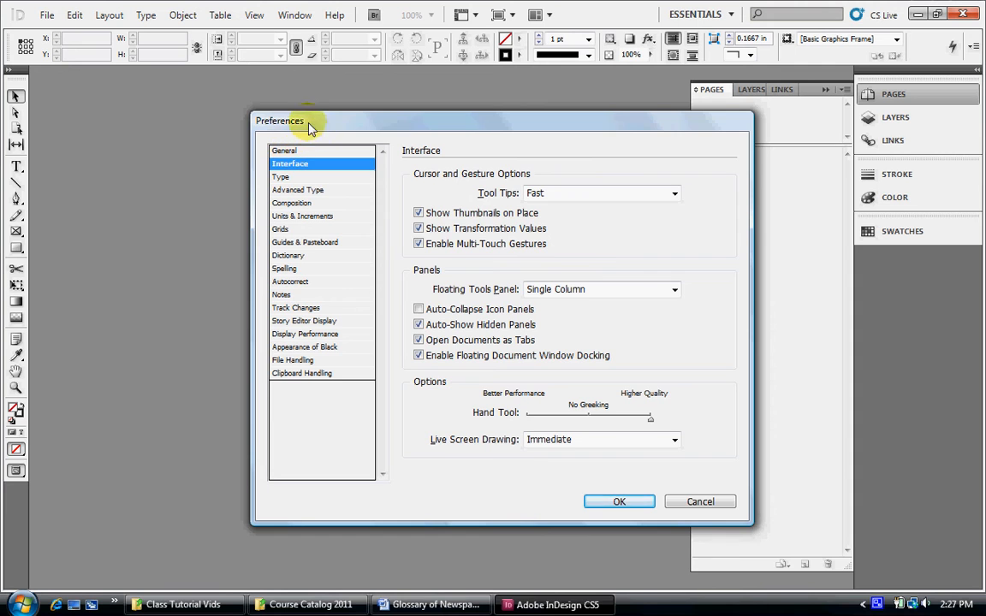
drag(310, 127, 435, 187)
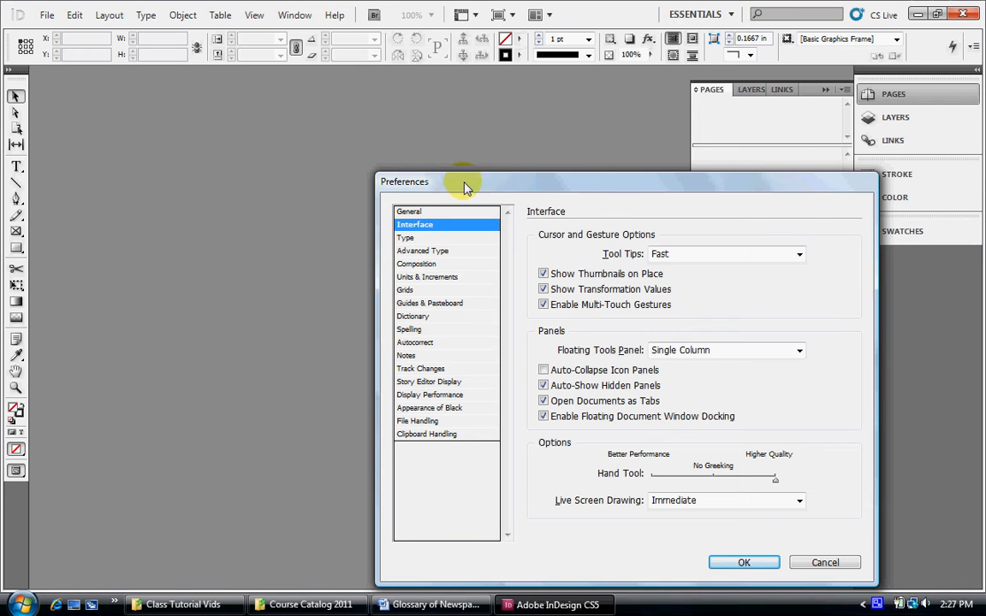
drag(452, 177, 394, 126)
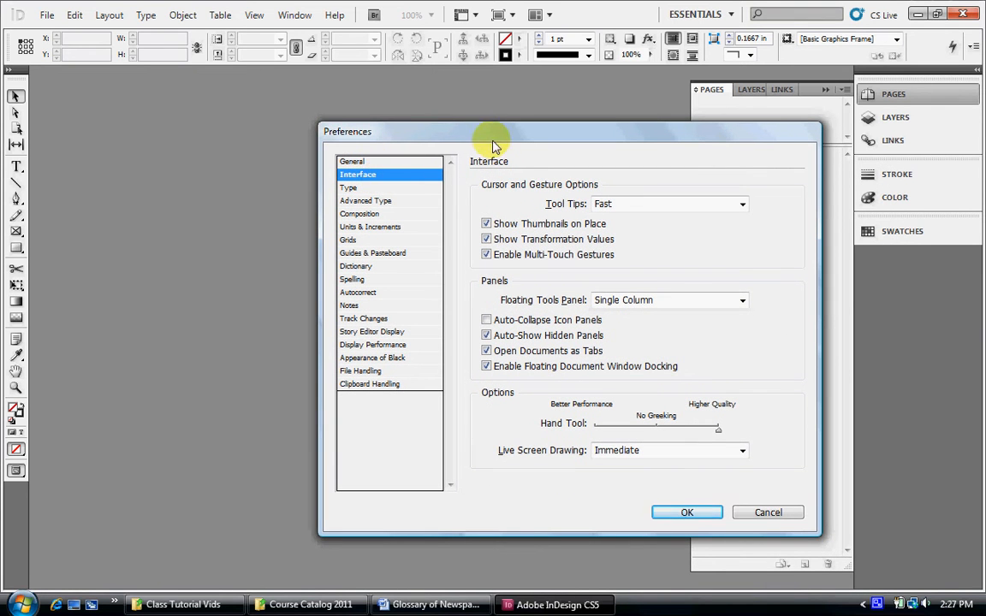
drag(471, 137, 421, 137)
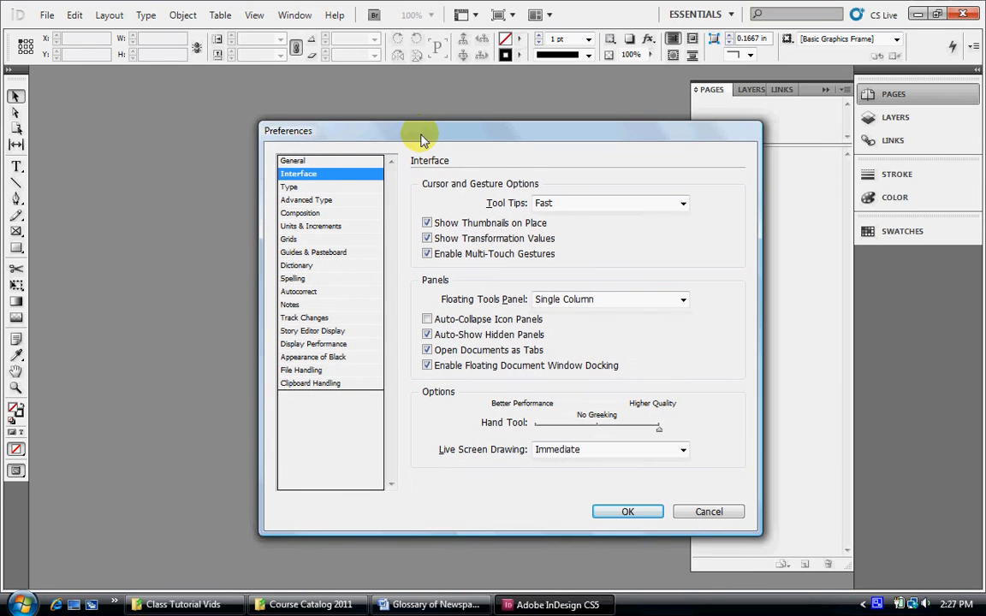
- Examine the Type preferences, including the Font Preview Size choices and the Add Pages To choices for Smart Text Reflow
click(301, 188)
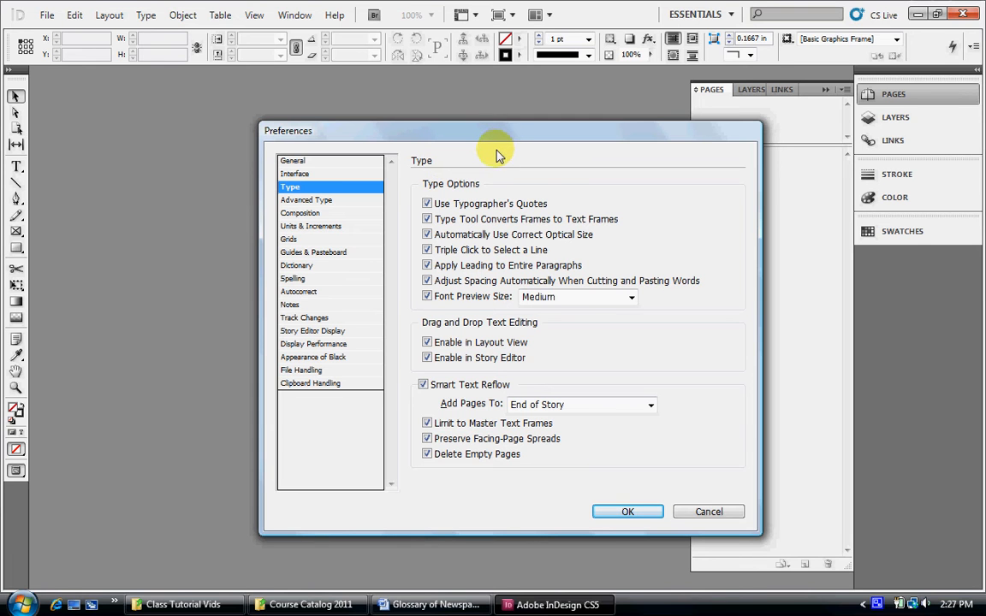
drag(493, 139, 448, 70)
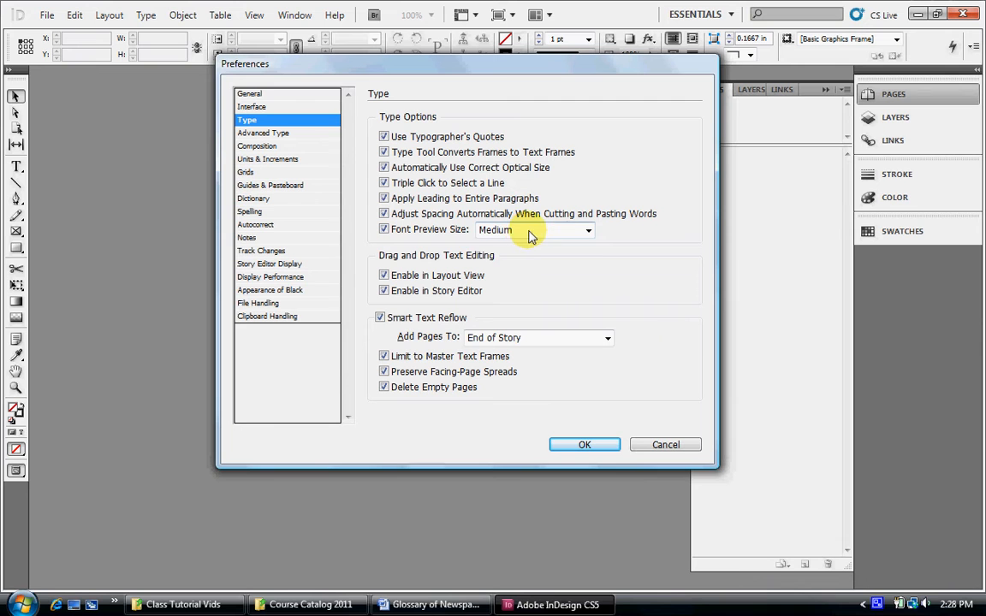
click(528, 231)
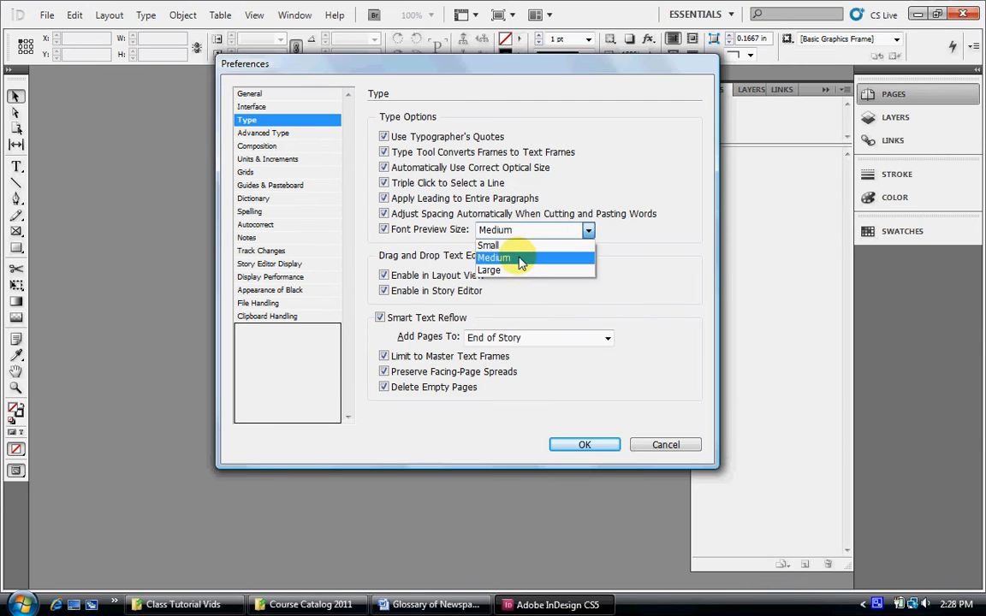
click(519, 260)
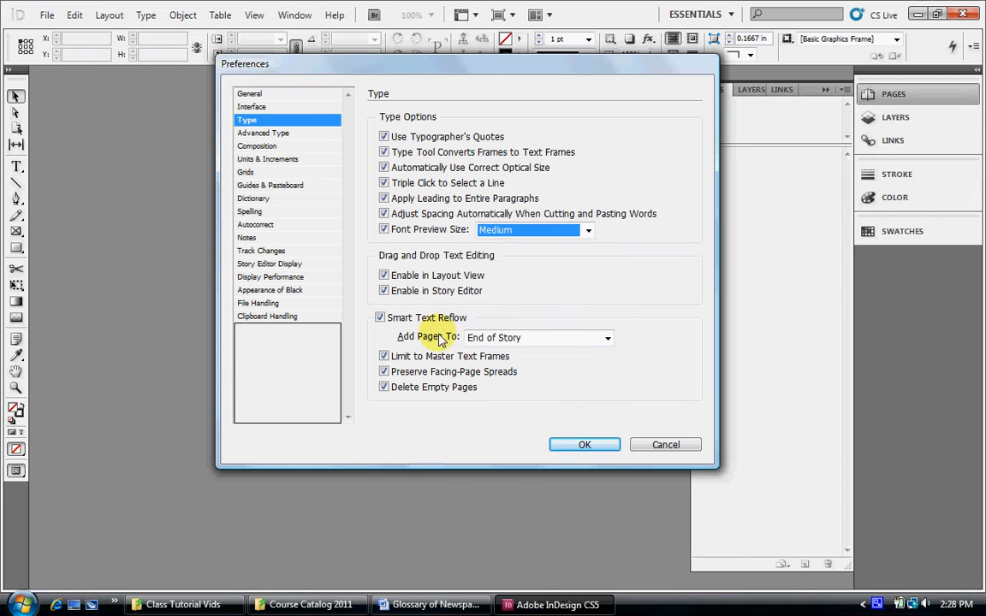
click(532, 341)
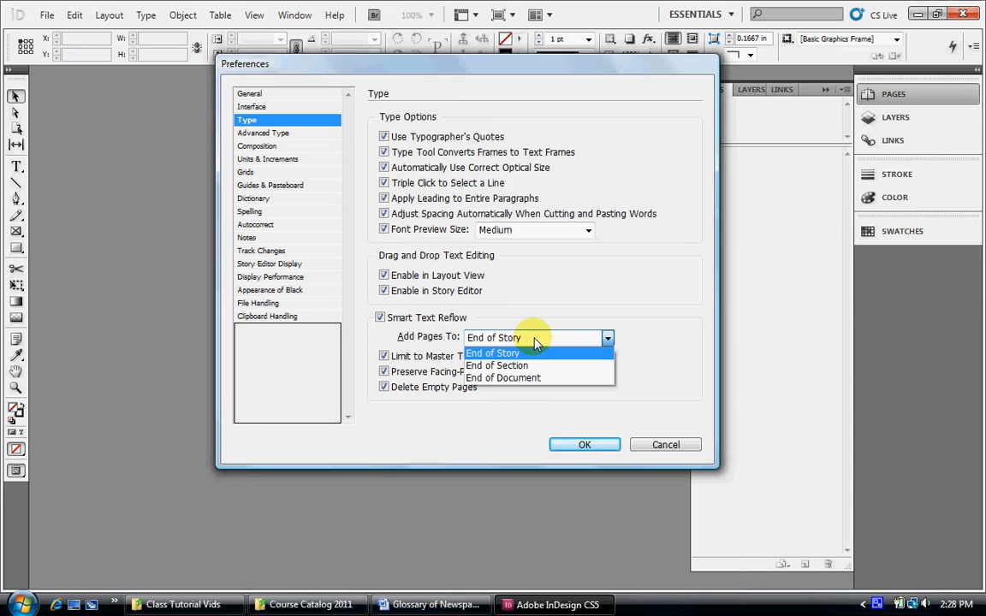
click(535, 343)
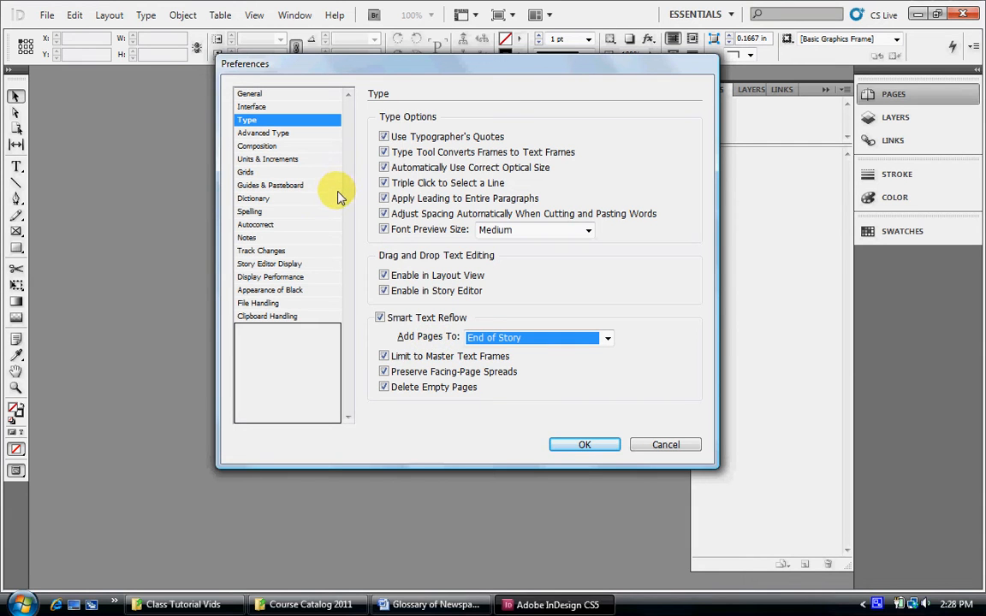
- Examine the Advanced Type preferences for superscript, subscript, small cap and input method settings
click(299, 137)
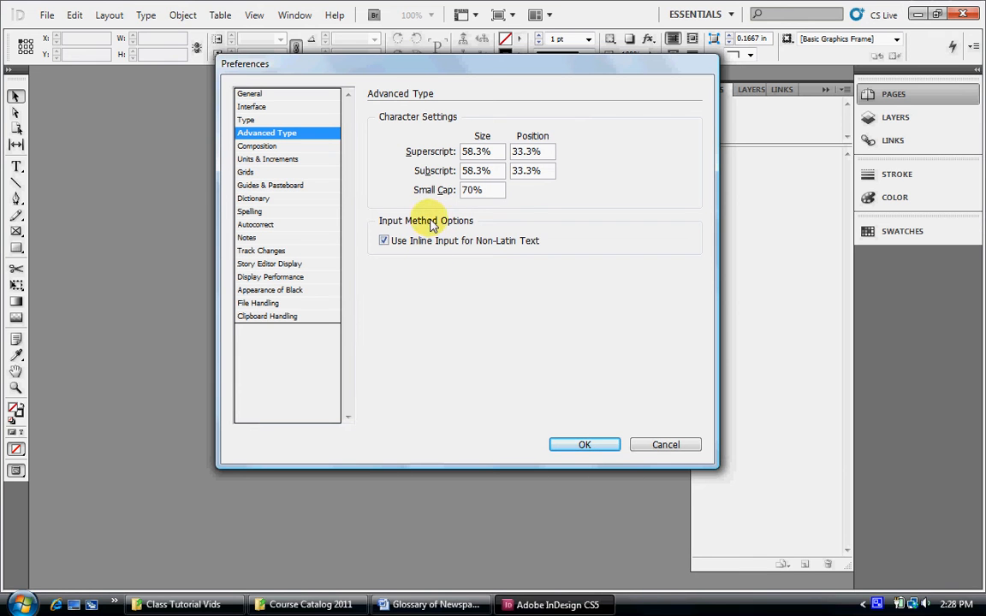
- Examine the Composition preferences for highlighting and text wrap options, moving the dialog lower in the workspace
drag(429, 62, 446, 129)
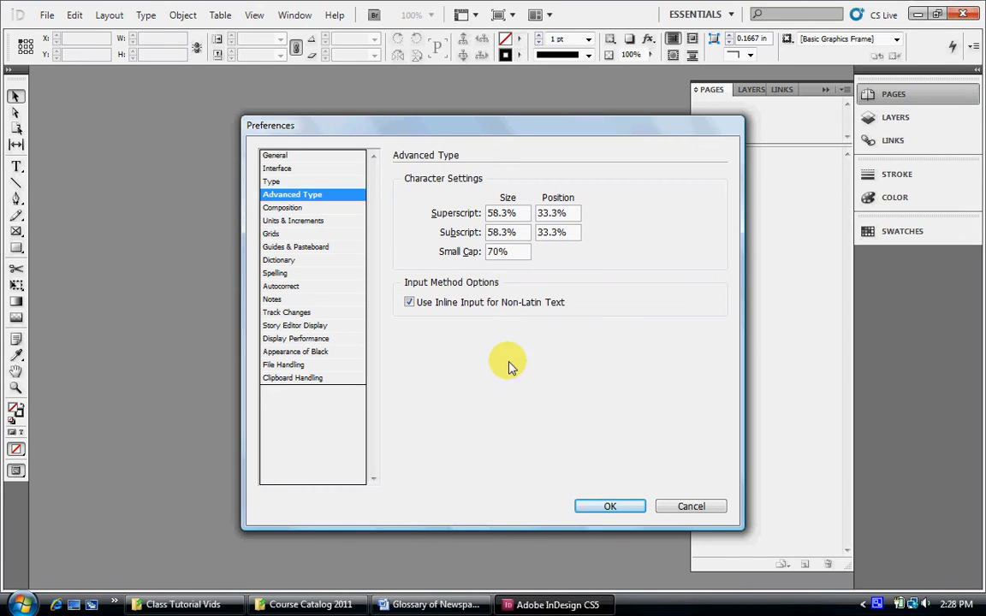
click(291, 207)
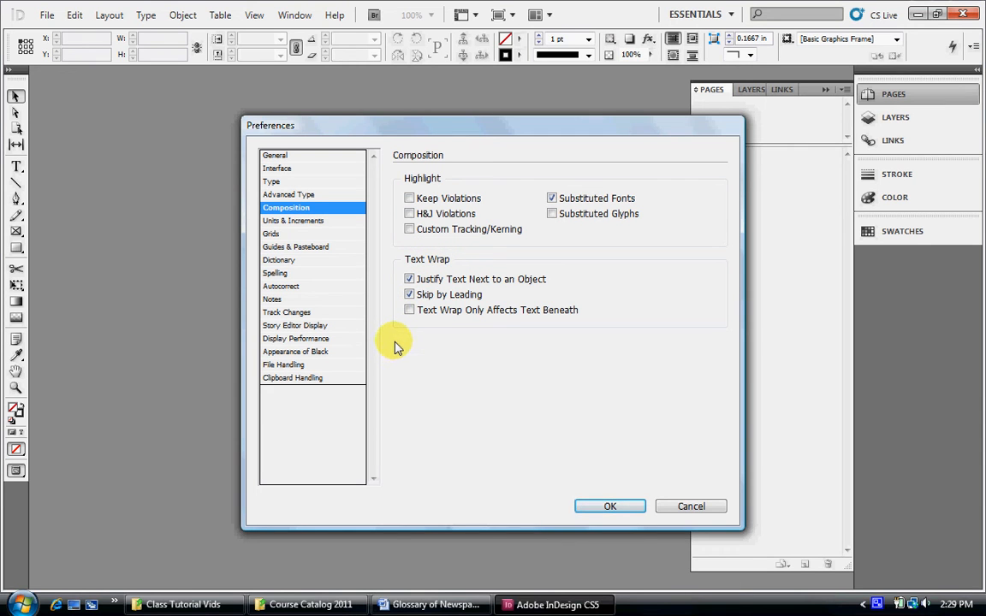
- In the Units & Increments preferences, set the ruler origin to Spread and both horizontal and vertical ruler units to Inches
click(312, 222)
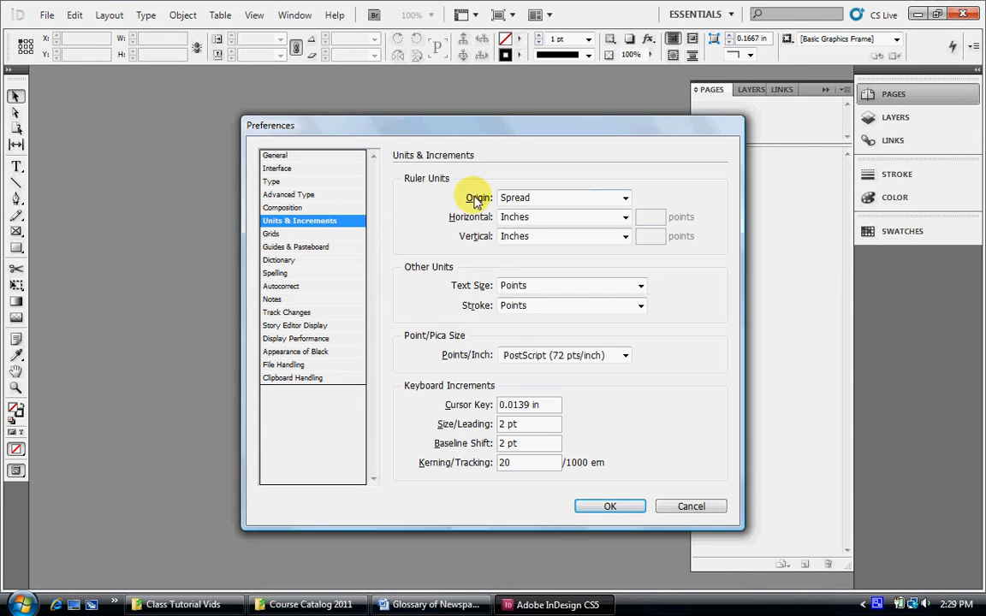
click(544, 200)
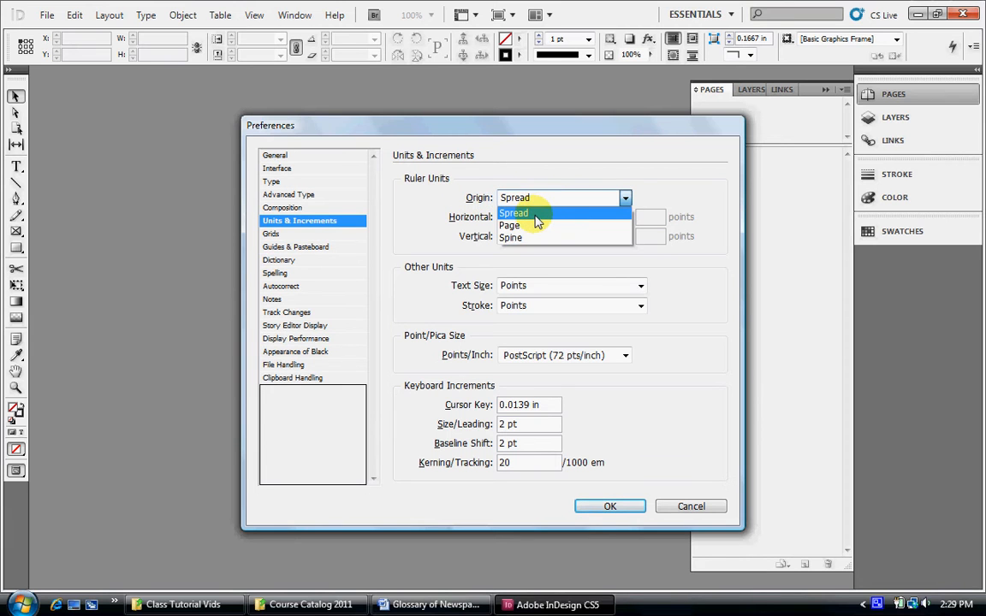
click(534, 213)
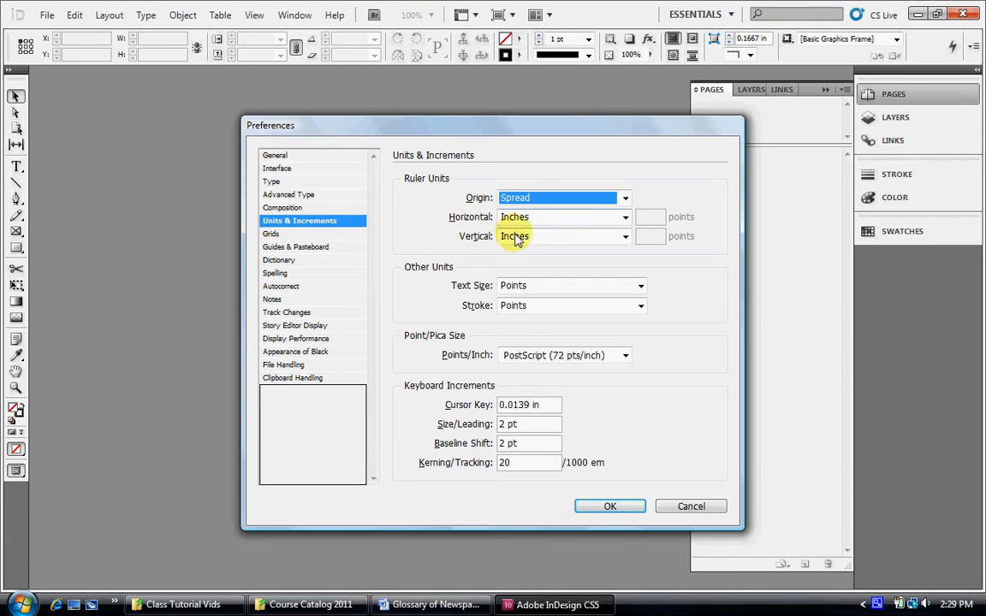
click(539, 214)
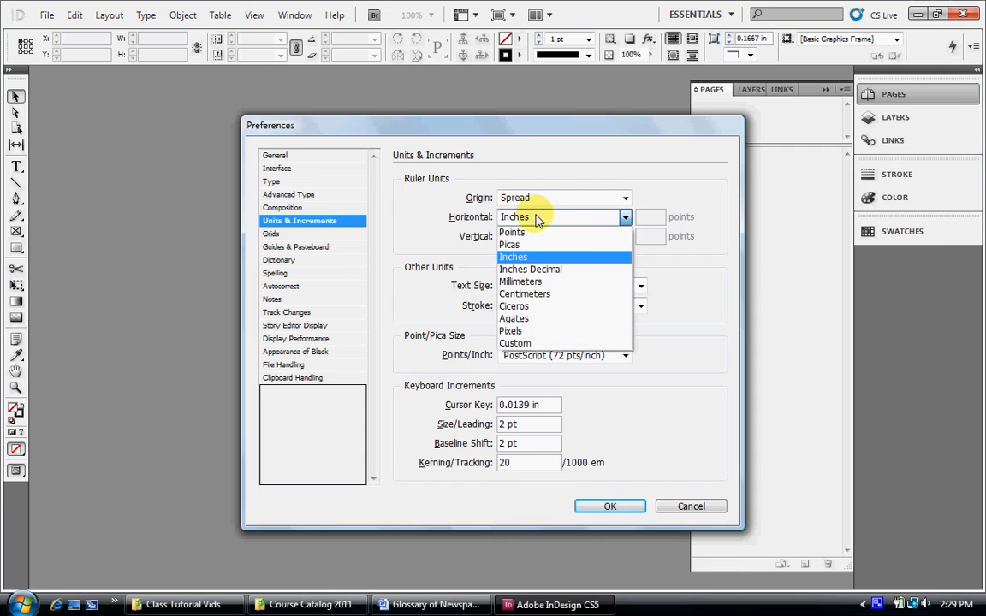
click(533, 257)
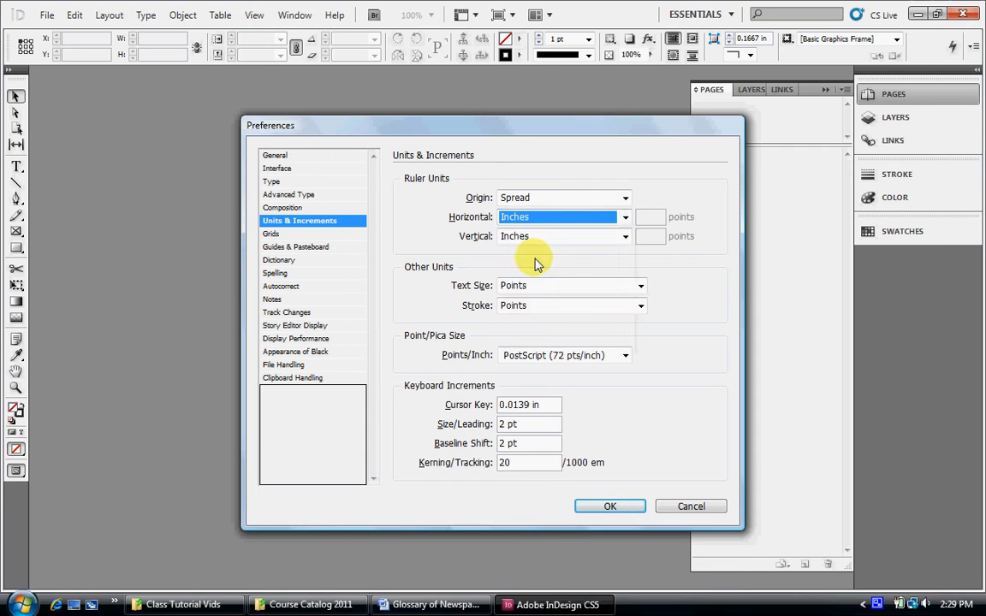
click(532, 237)
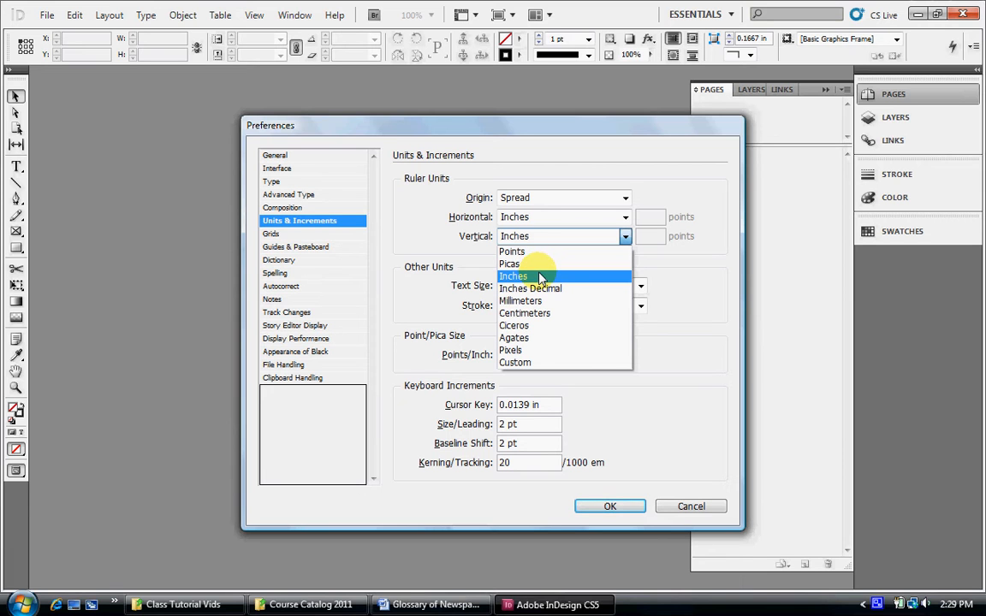
click(541, 276)
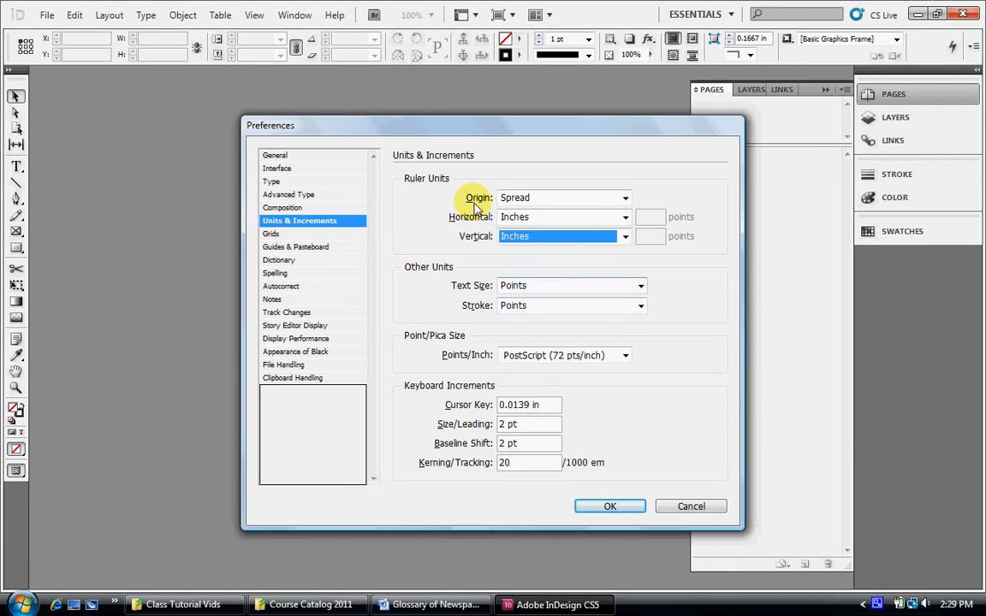
drag(460, 132, 444, 72)
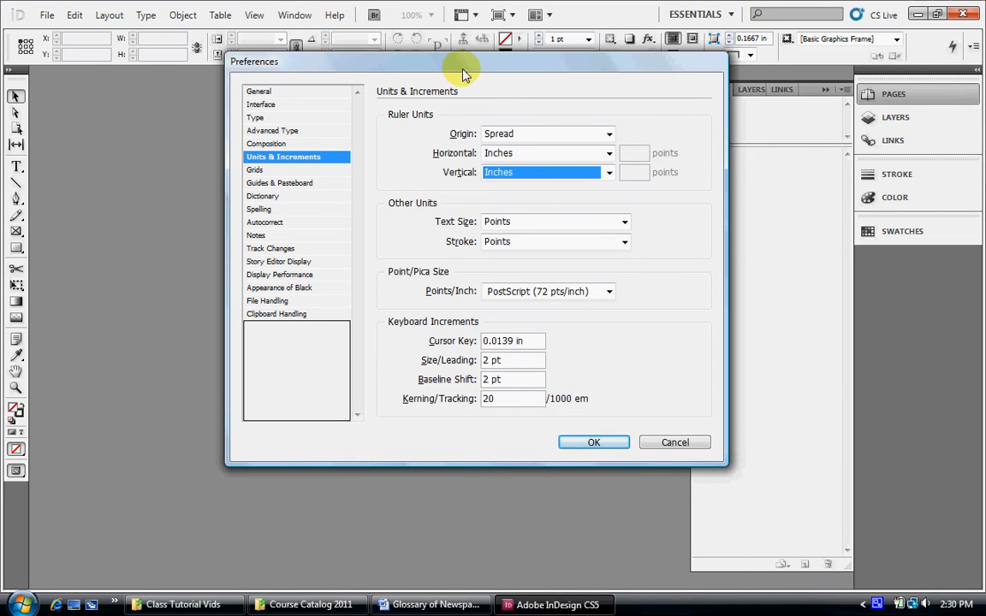
drag(462, 75, 468, 103)
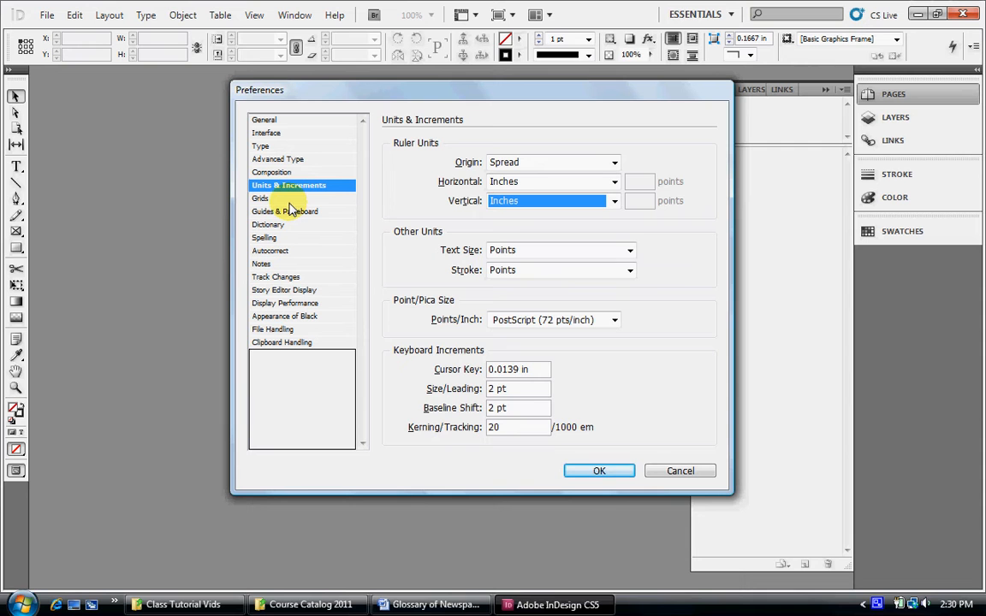
- Examine the Grids preferences for baseline and document grid settings, and the Guides & Pasteboard preferences for guide colors and margins
click(261, 198)
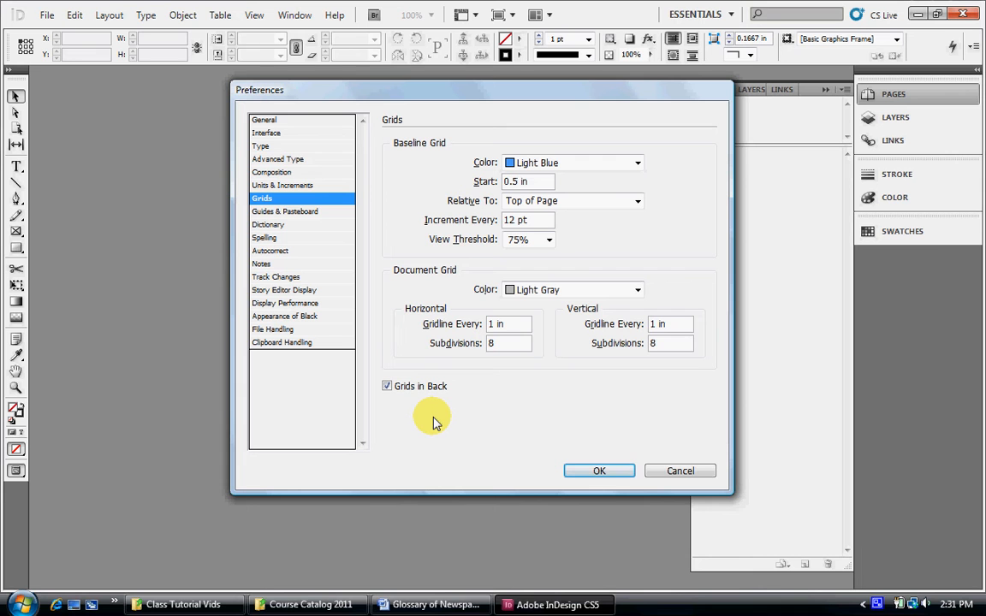
drag(330, 99, 360, 126)
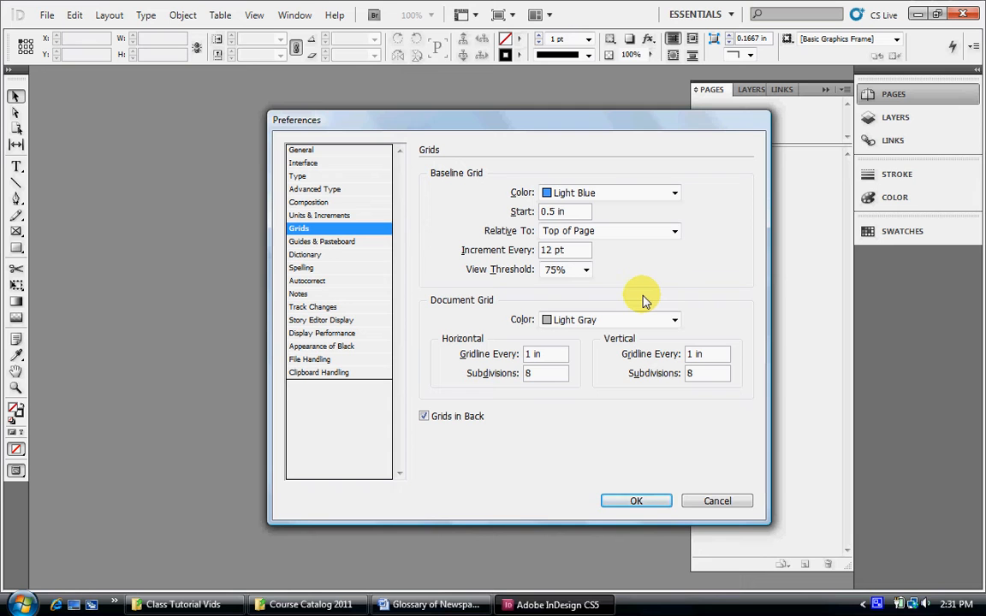
click(355, 244)
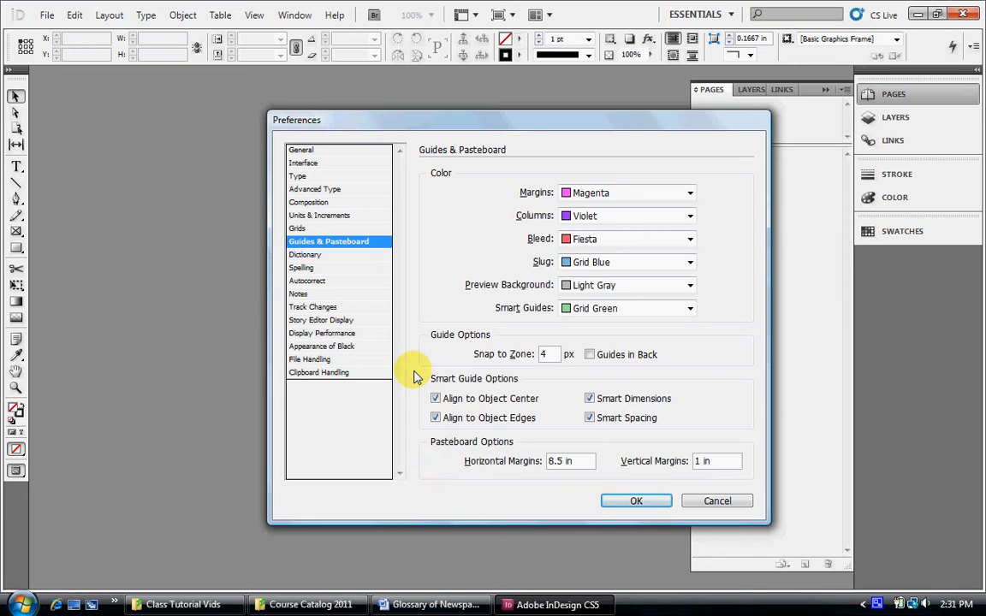
- Examine the Dictionary preferences for language and hyphenation, and the Spelling preferences for find options and dynamic spelling underline colors
click(338, 255)
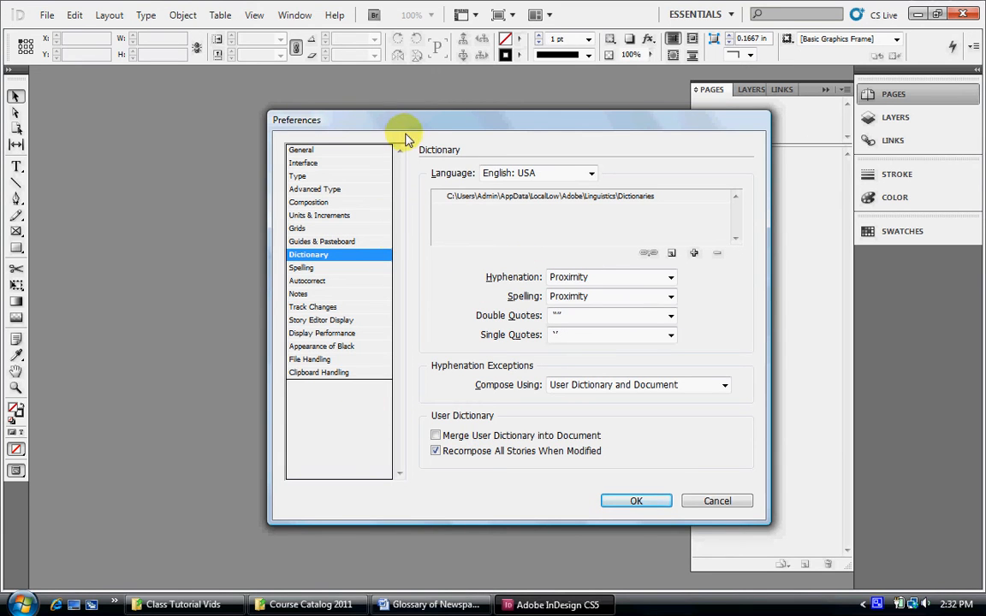
drag(438, 134, 413, 148)
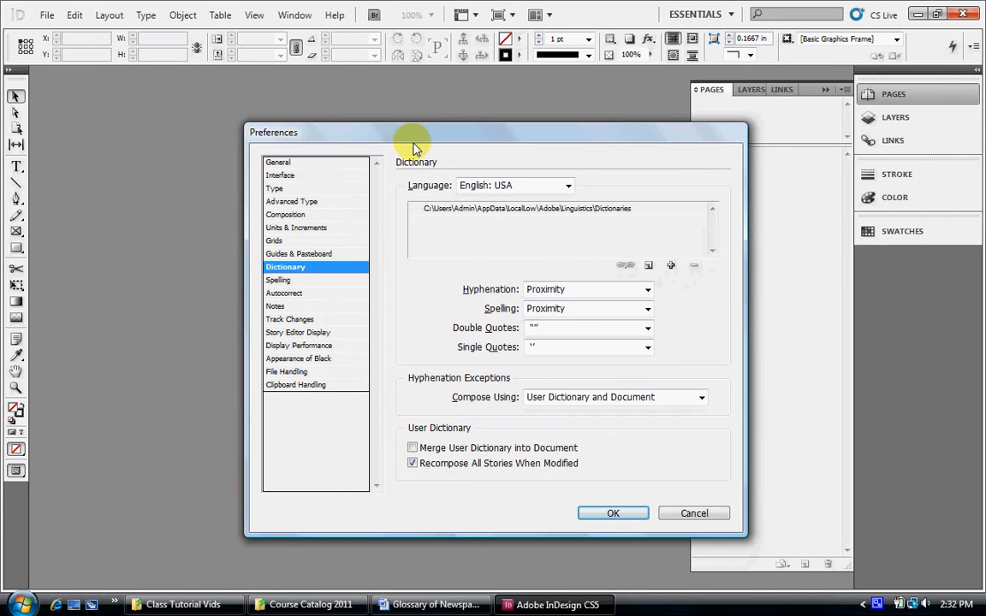
click(299, 281)
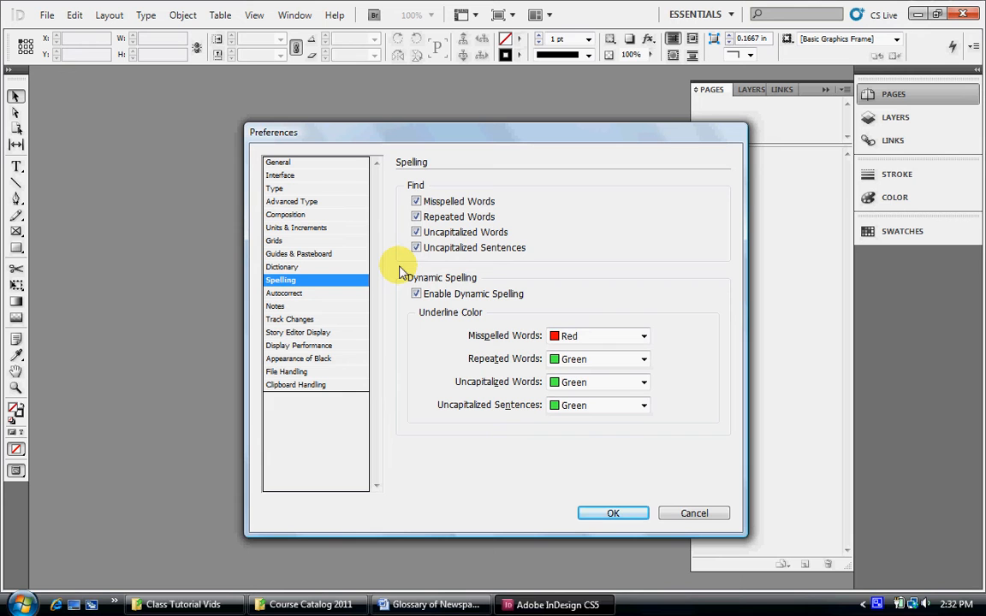
- Review the misspelled word list in the Autocorrect preferences and enable Autocorrect Capitalization Errors
click(315, 299)
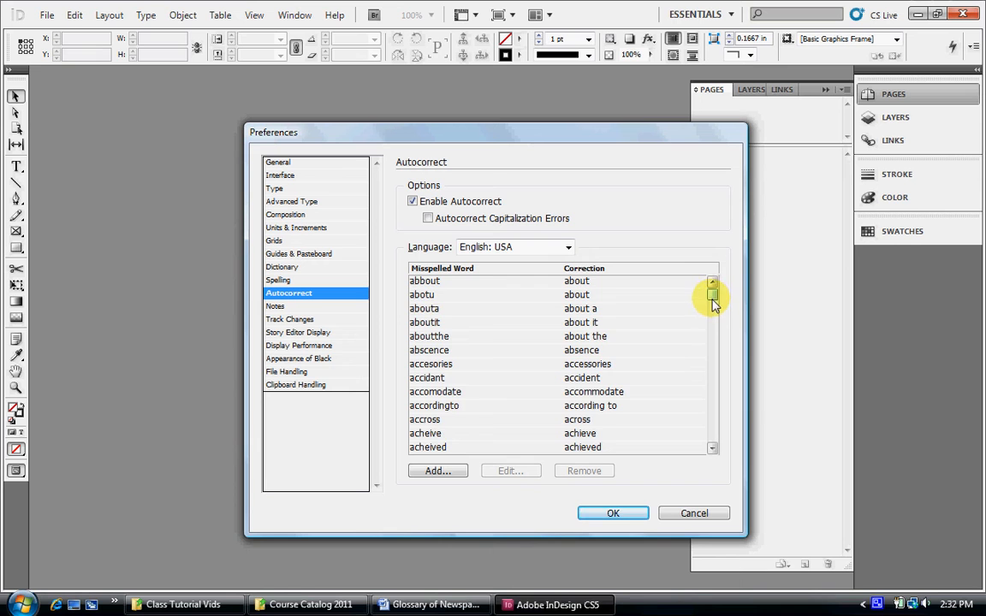
mouse_move(713, 301)
mouse_down()
mouse_move(714, 310)
mouse_move(714, 299)
mouse_up()
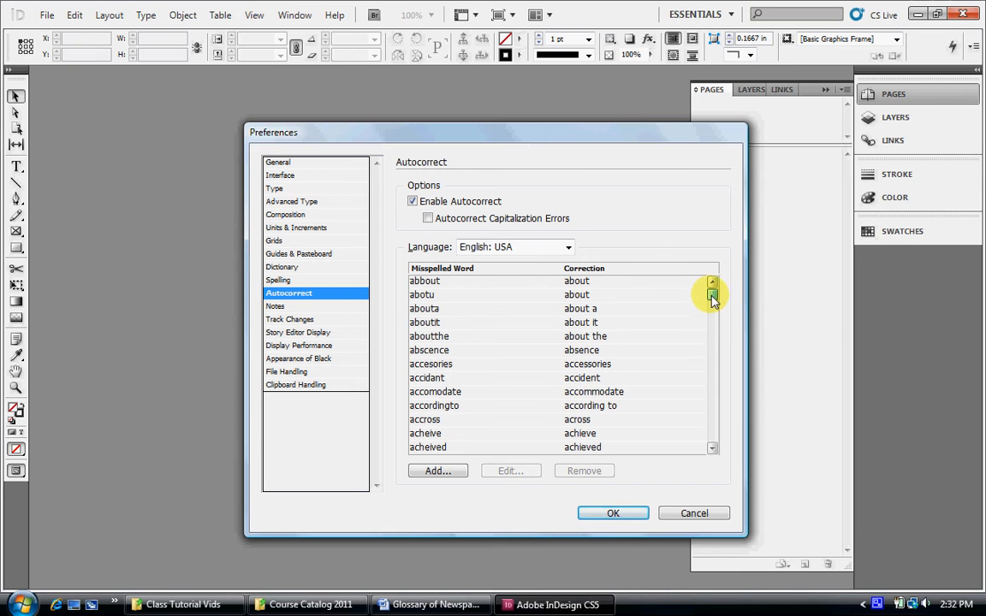
click(428, 219)
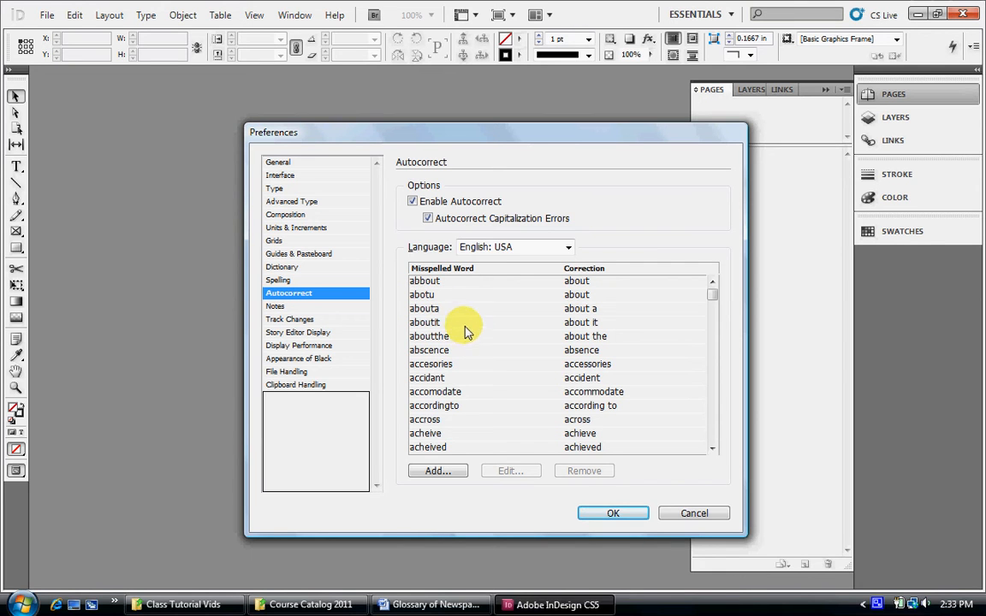
- Examine the Notes and Track Changes preferences, plus the text display and cursor options for the Story Editor
click(312, 306)
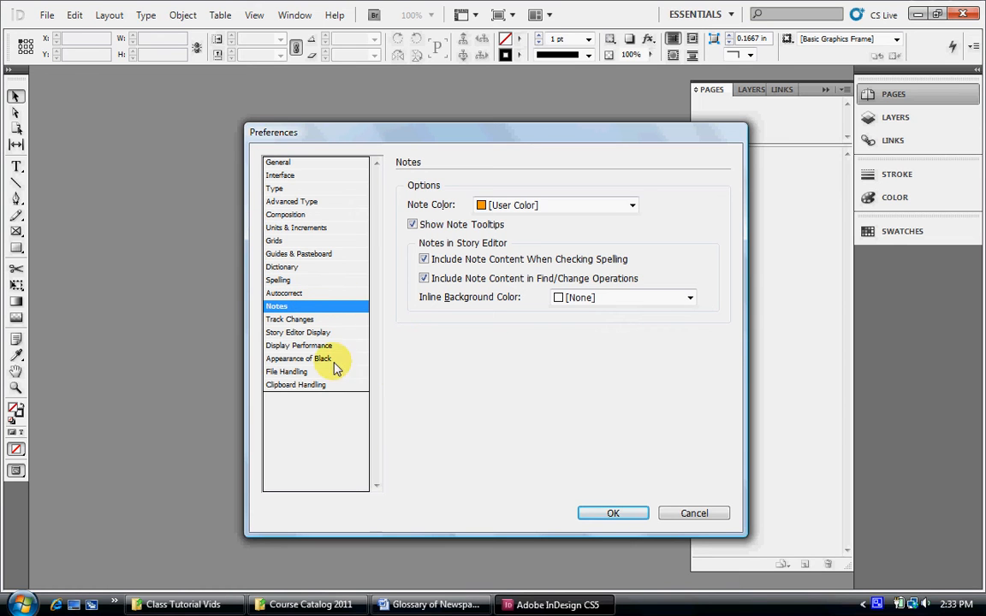
click(327, 321)
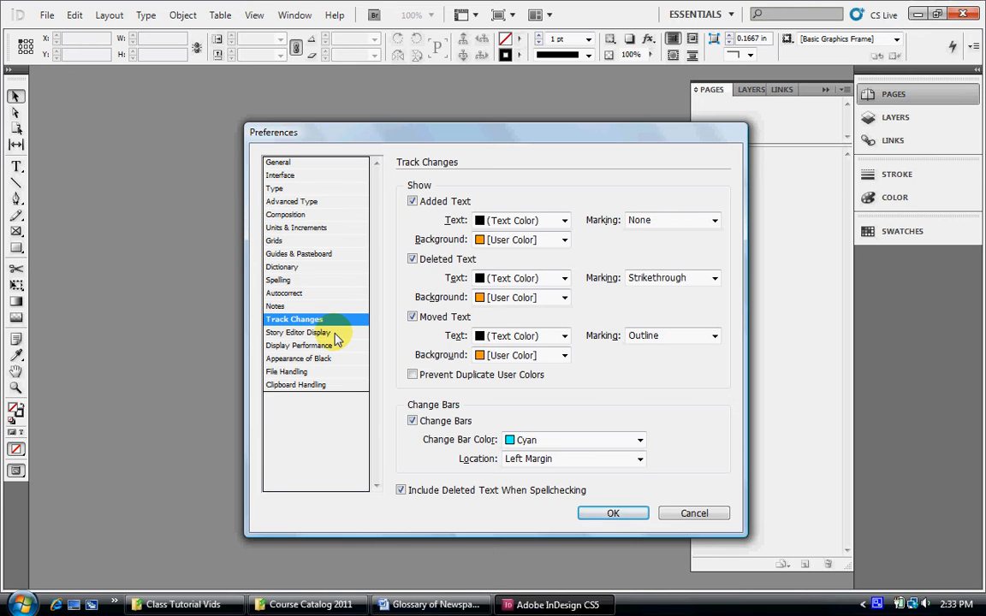
click(335, 333)
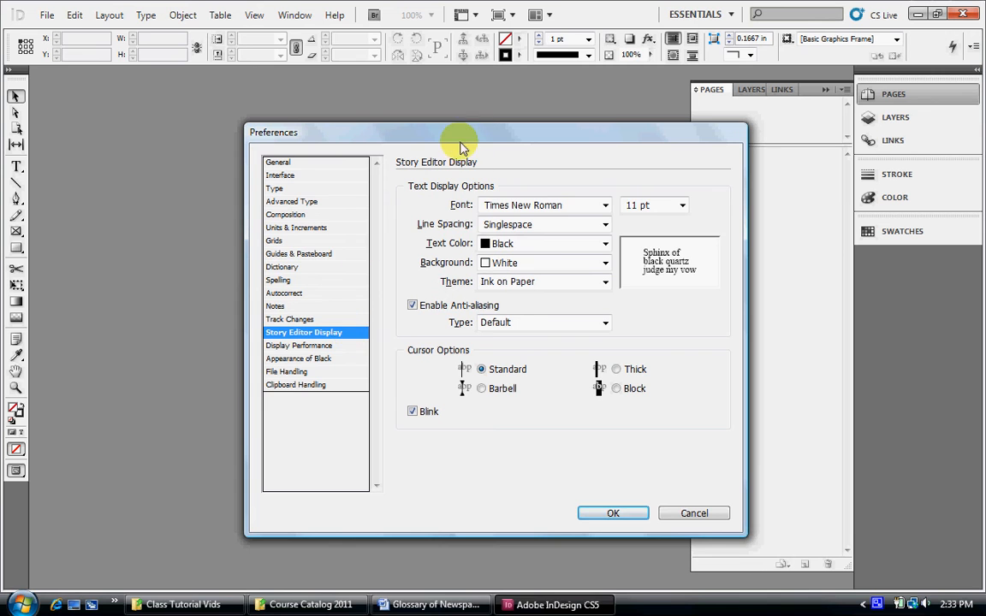
drag(456, 147, 441, 163)
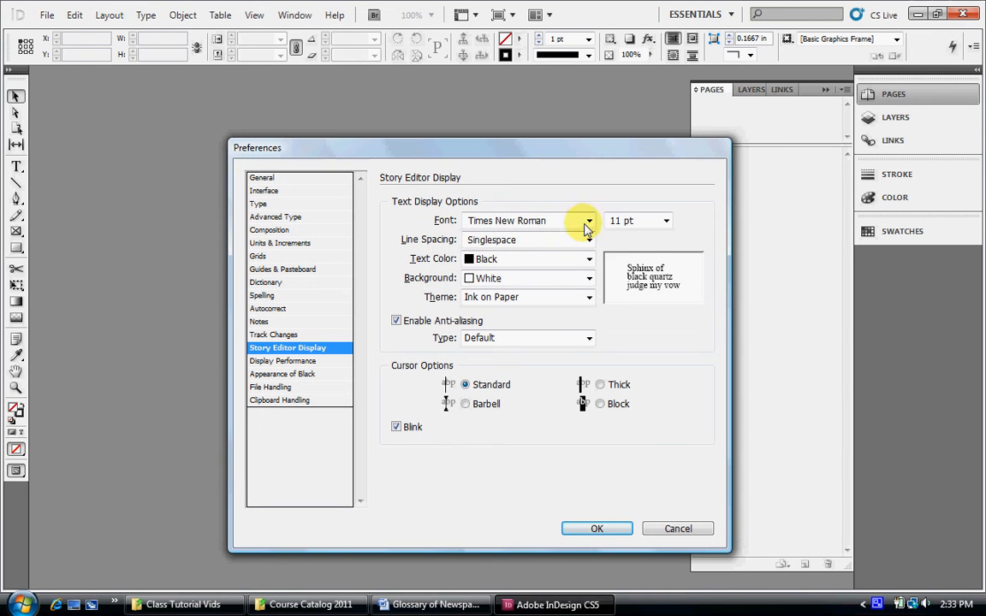
click(539, 220)
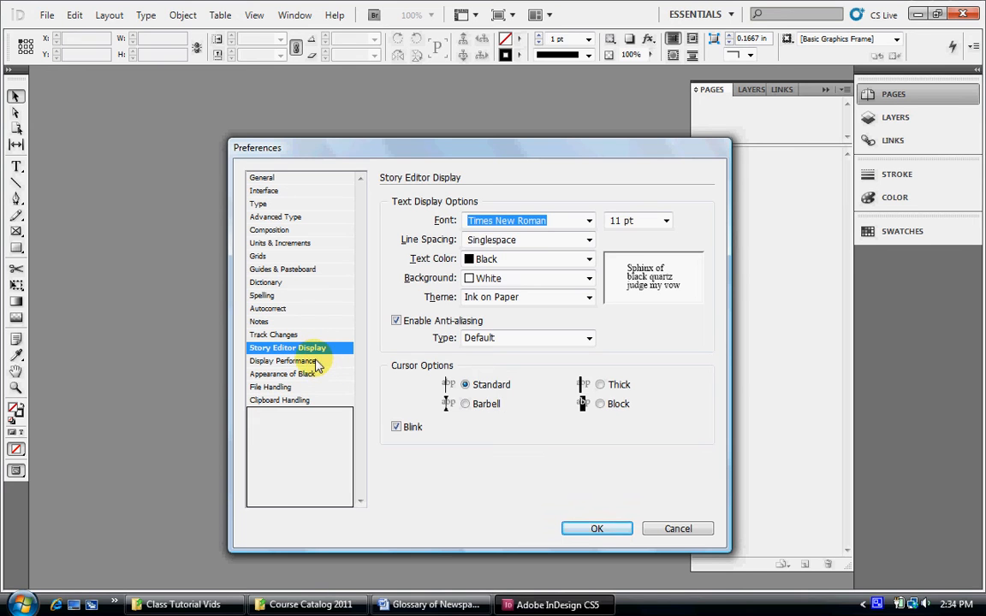
- Examine the Display Performance view settings and the Appearance of Black options for screen display and printing
click(314, 362)
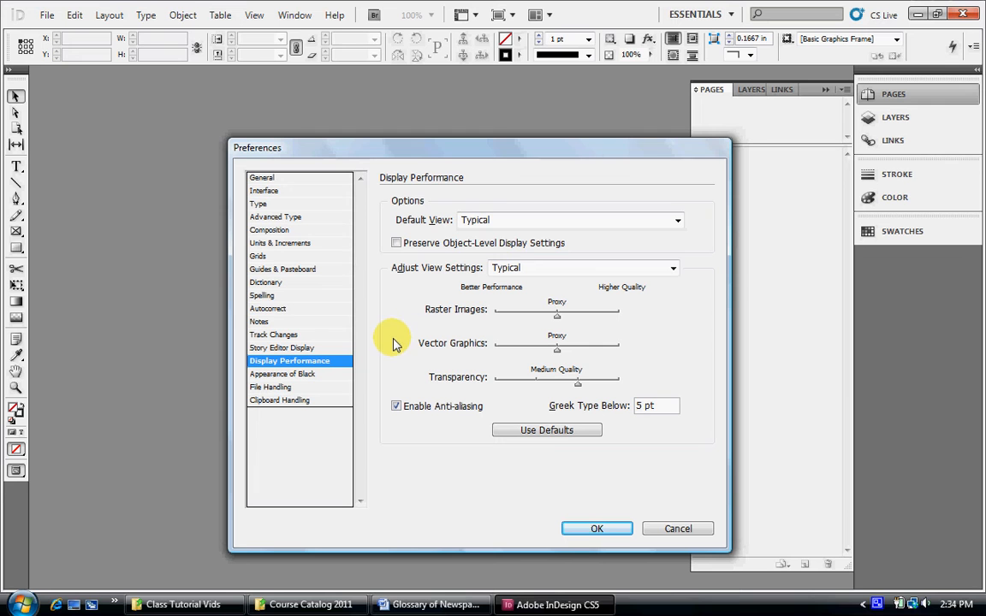
click(321, 374)
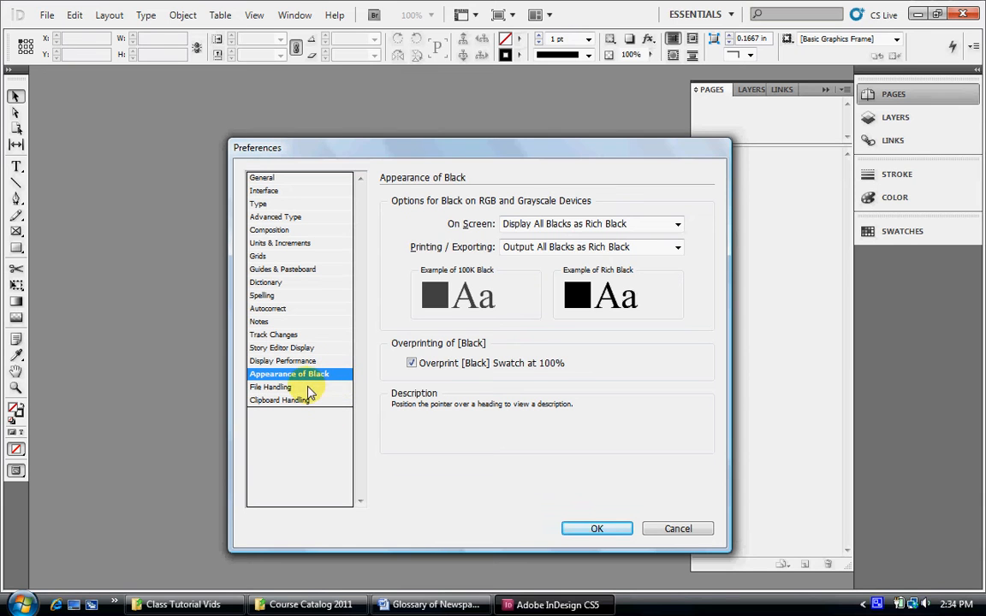
- Review the File Handling and Clipboard Handling preferences, then accept the preference settings
click(308, 387)
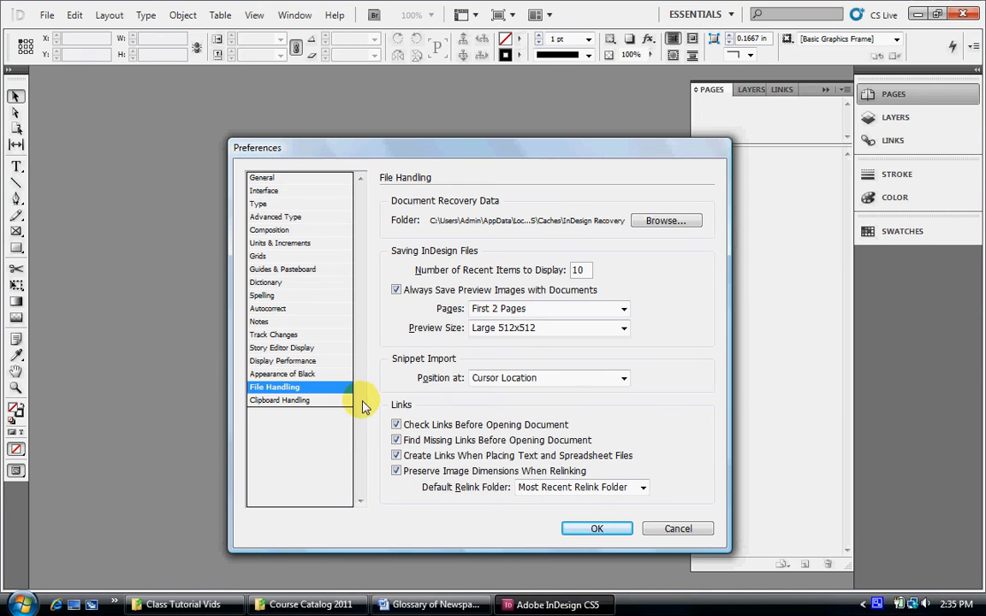
drag(389, 150, 414, 88)
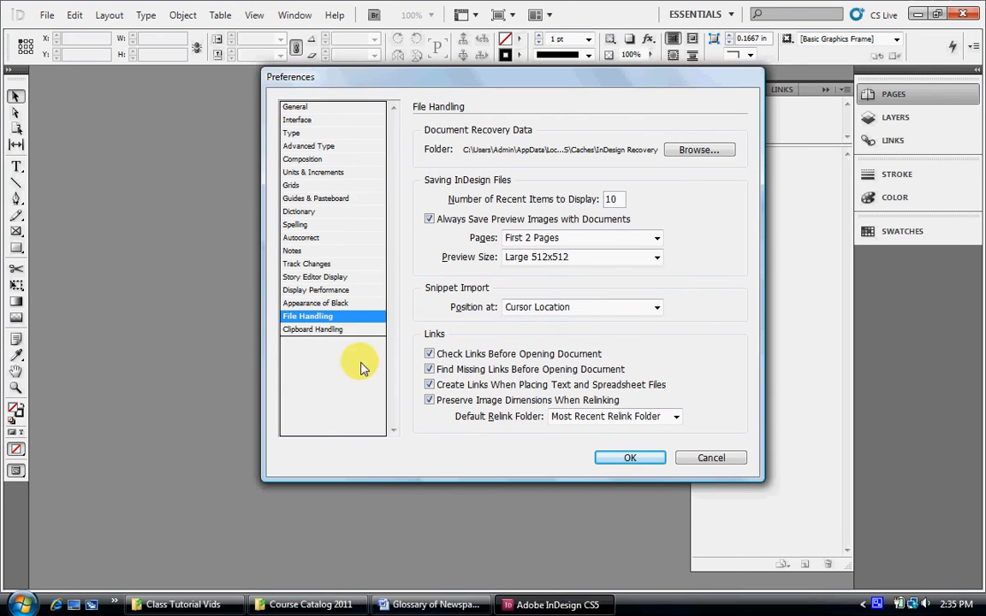
click(351, 332)
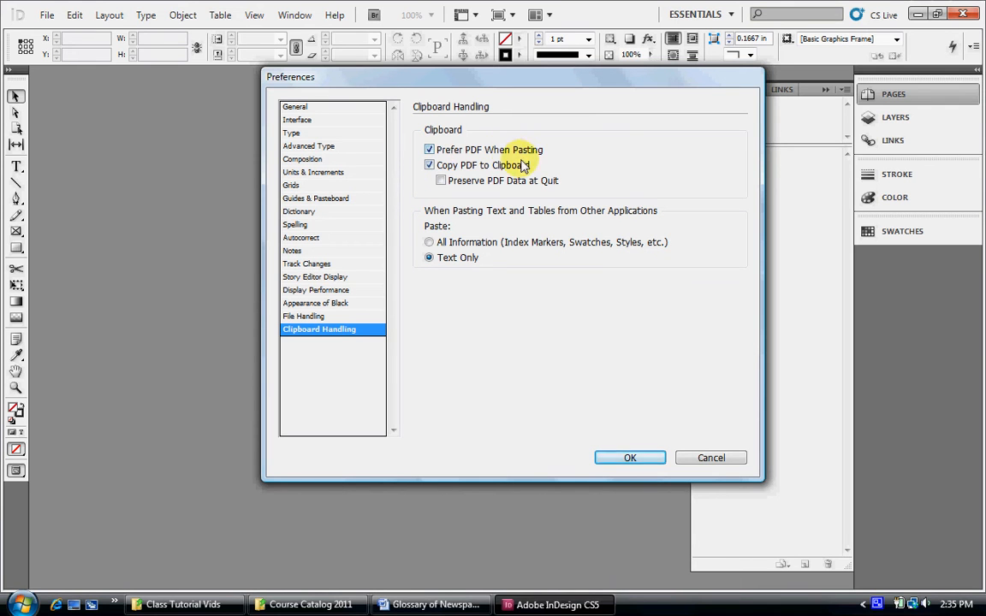
click(613, 460)
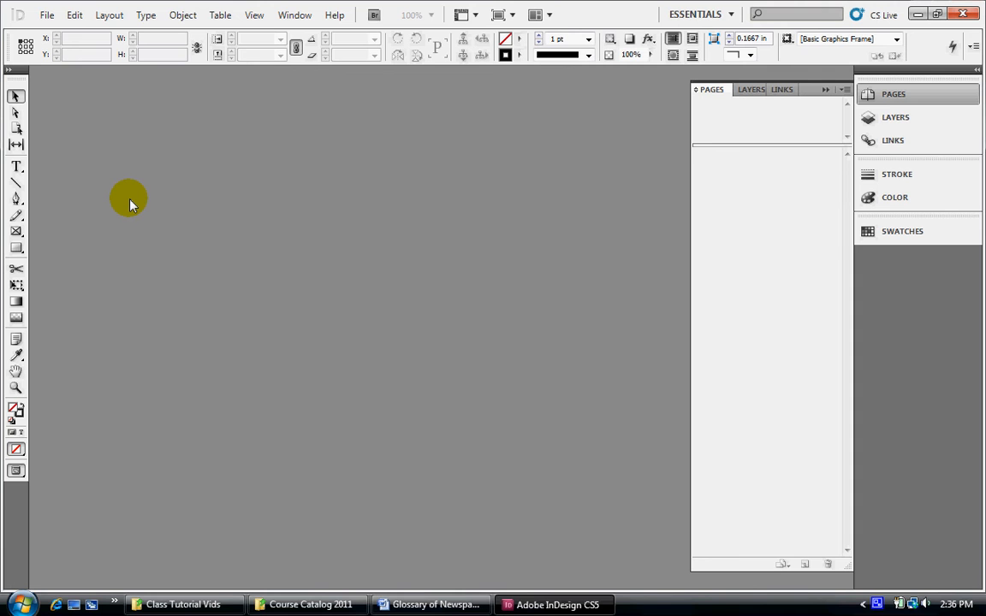
- Start a new document and look through the available document presets, keeping Newsletter selected
key(ctrl+n)
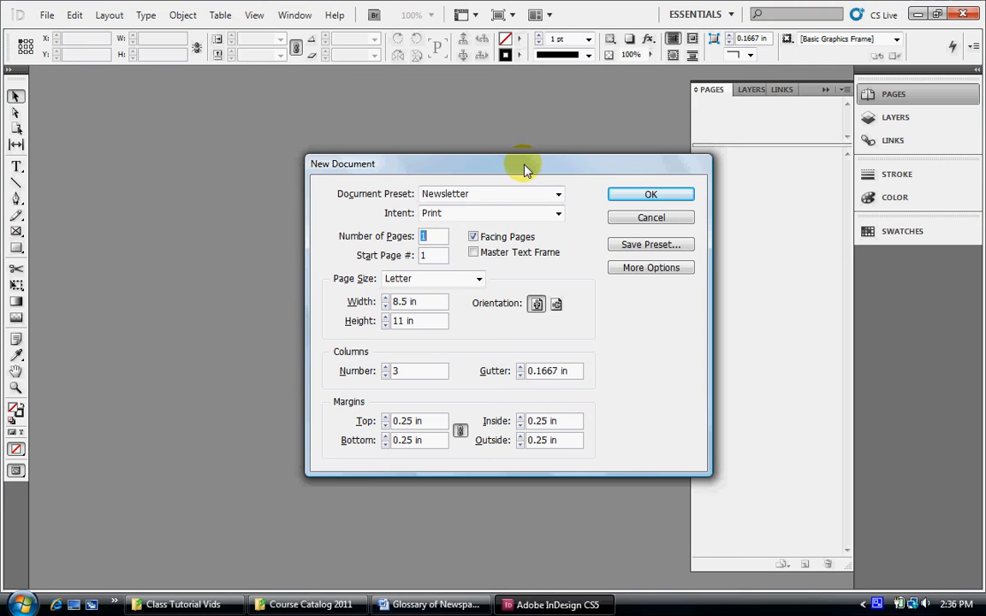
drag(522, 164, 514, 151)
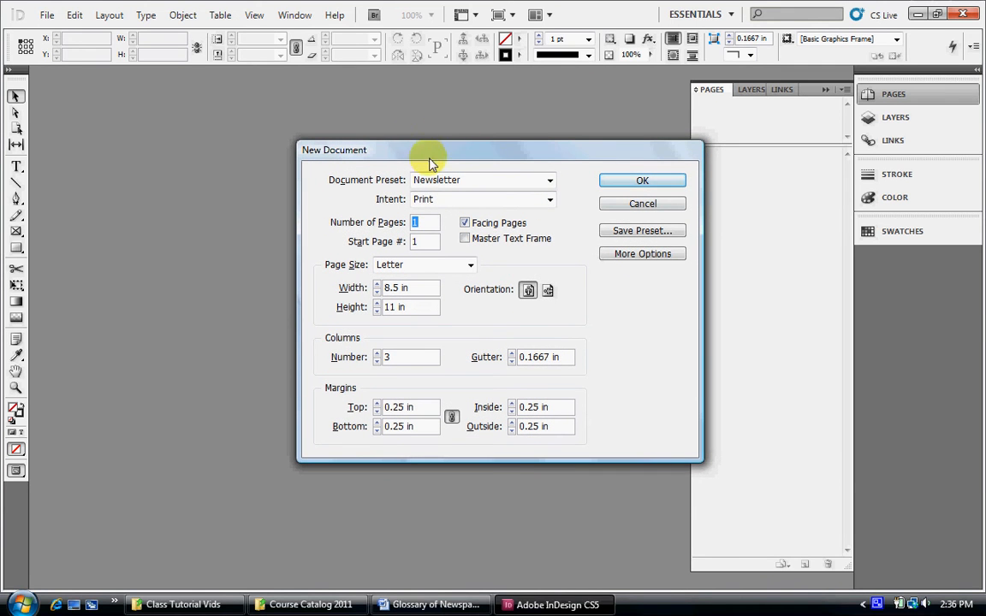
drag(424, 154, 425, 142)
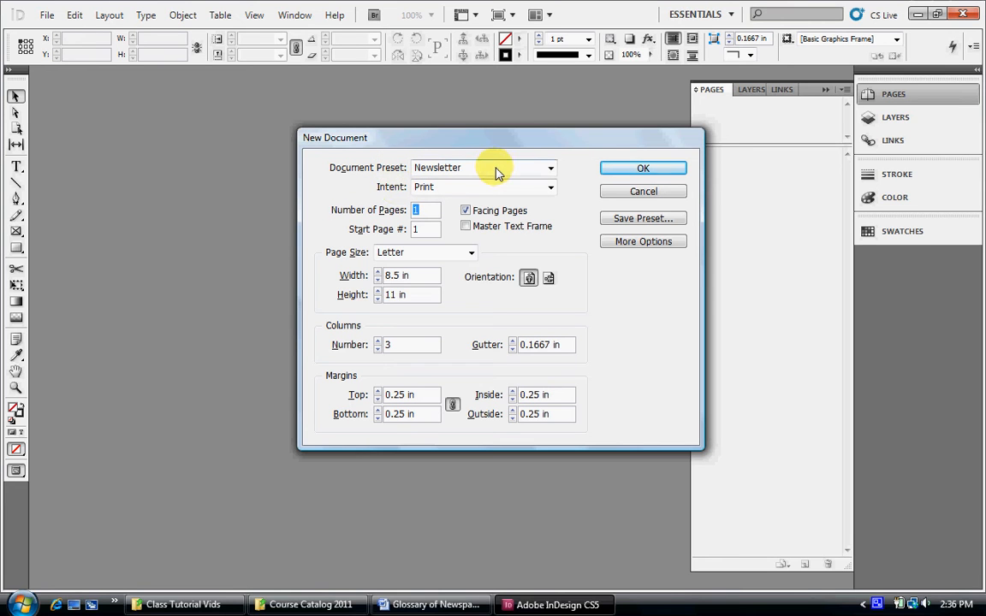
click(550, 168)
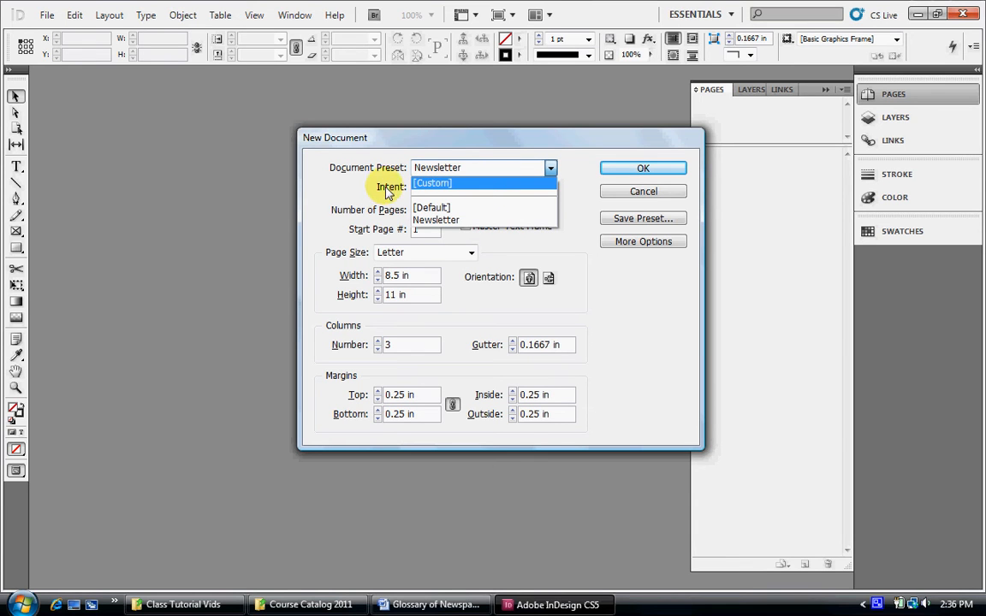
click(348, 191)
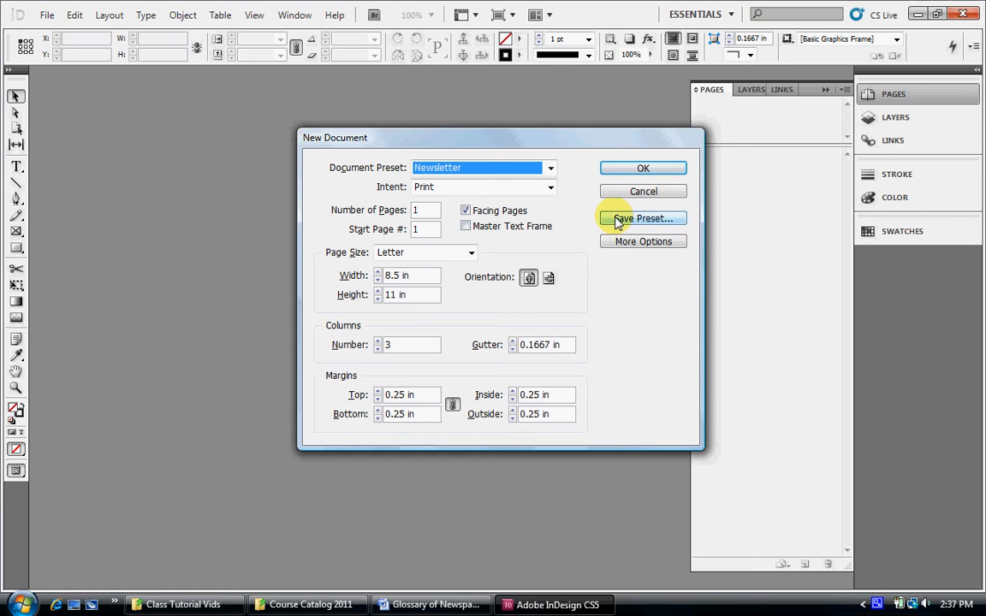
- Look at the option for saving a custom preset, then create the one-page, three-column Letter document with the Newsletter preset
click(643, 218)
drag(623, 288, 314, 249)
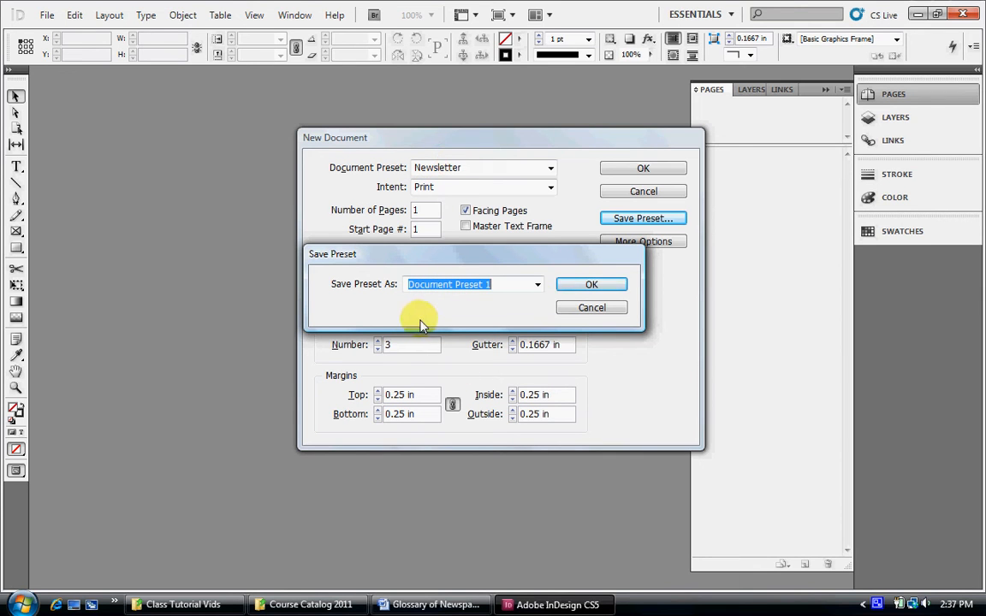
click(590, 308)
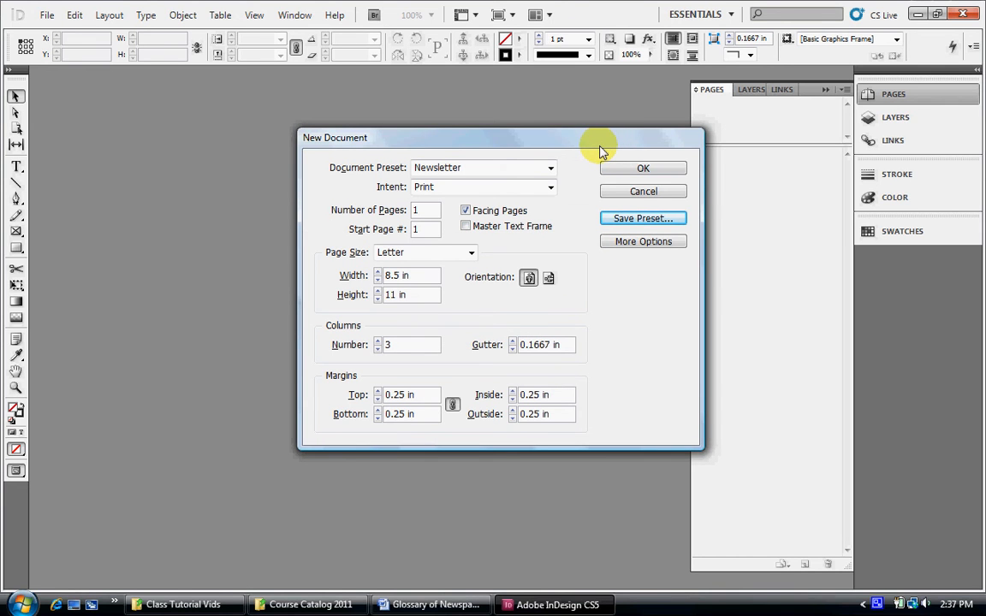
drag(552, 148, 540, 171)
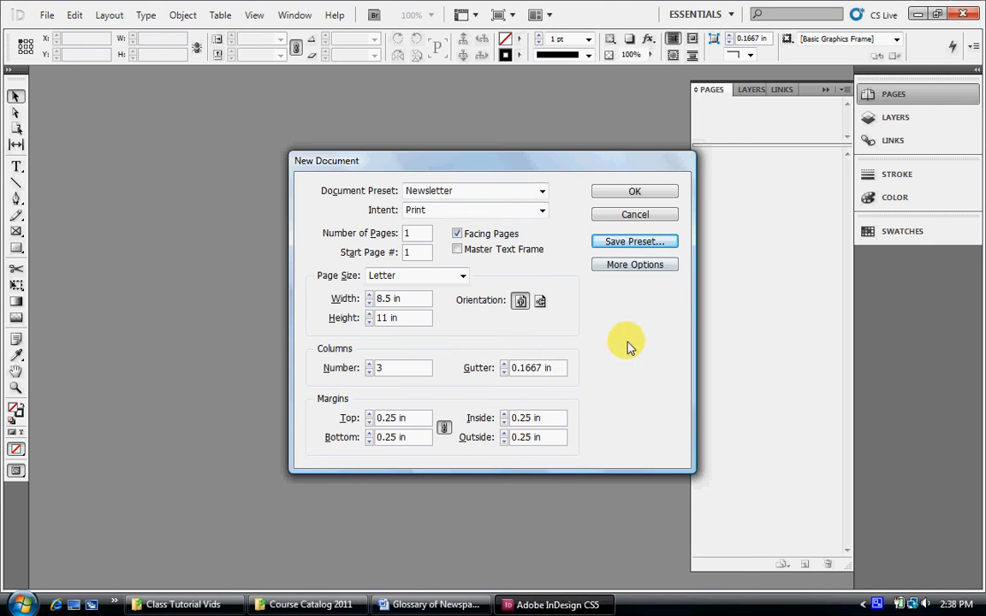
click(634, 192)
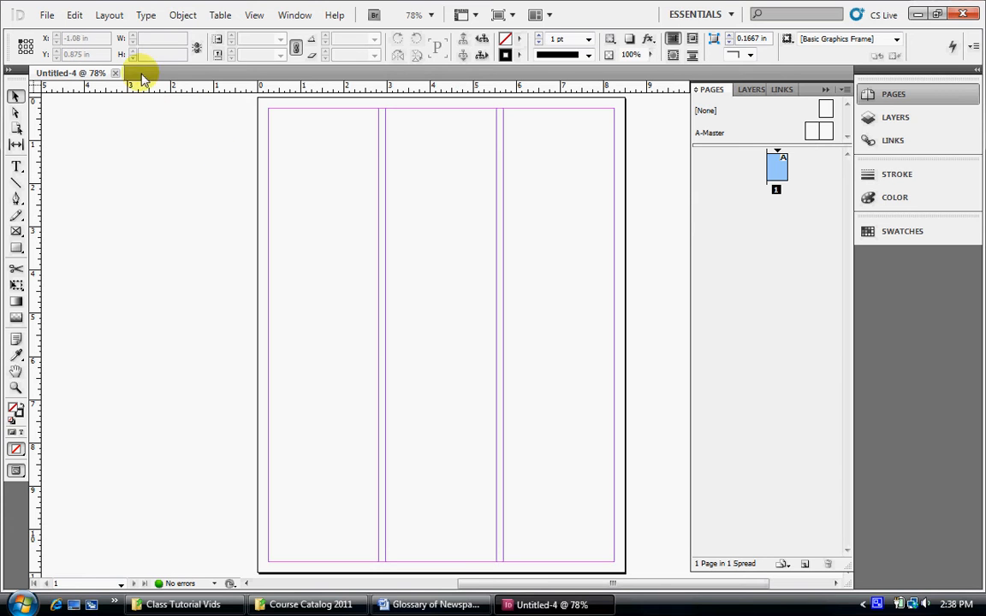
click(46, 17)
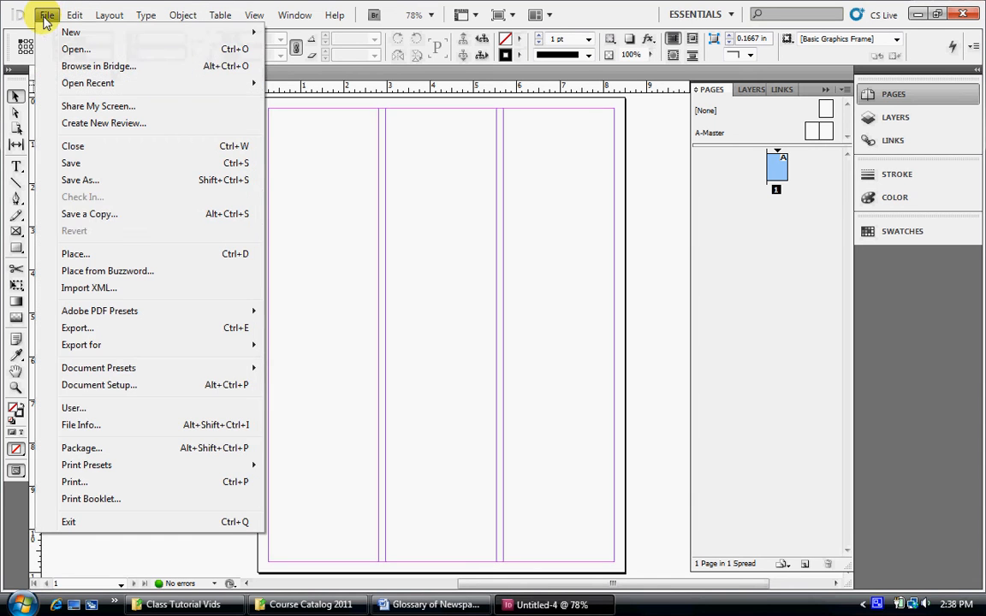
click(83, 180)
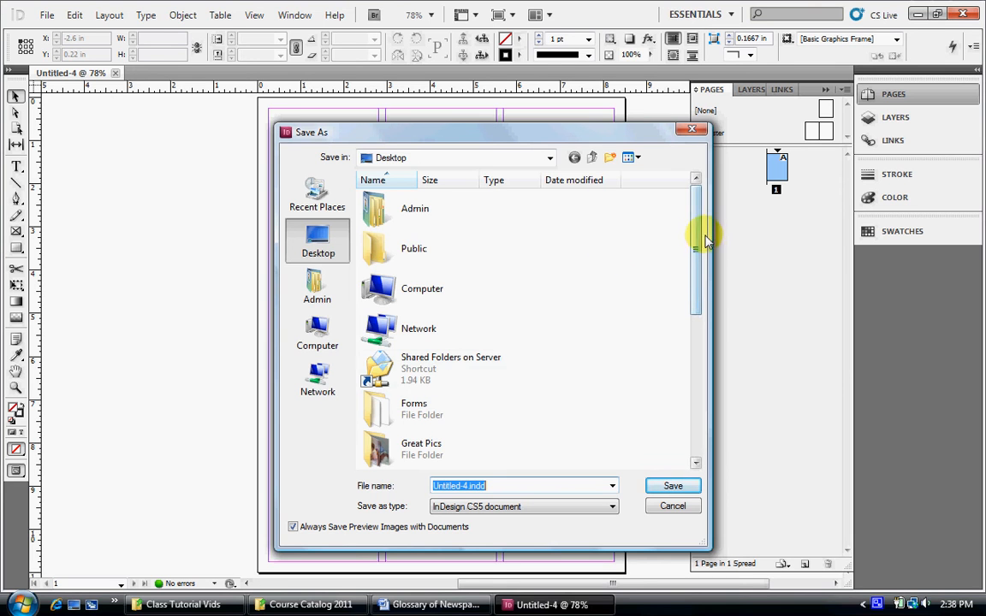
click(313, 338)
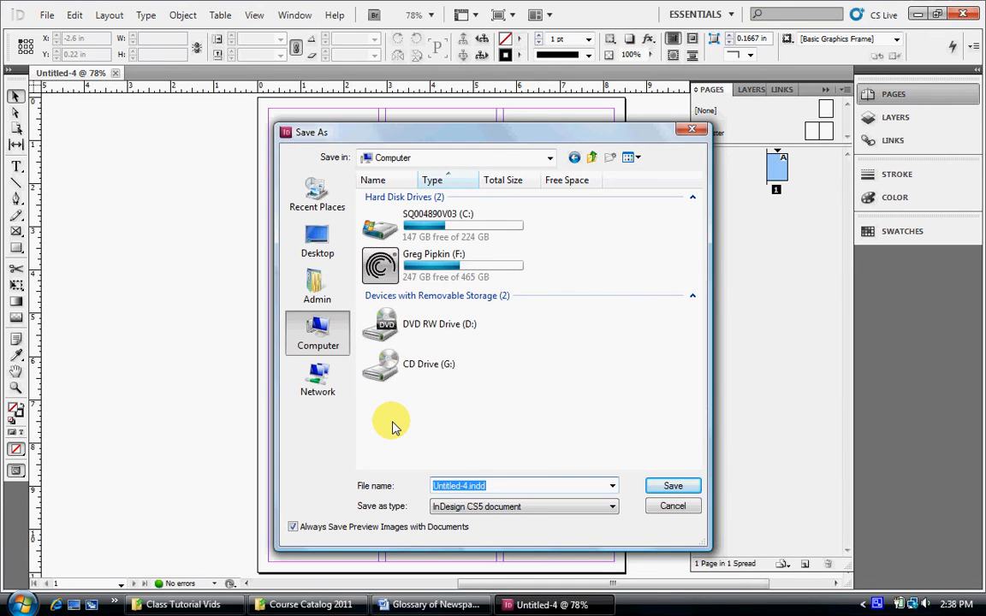
click(315, 241)
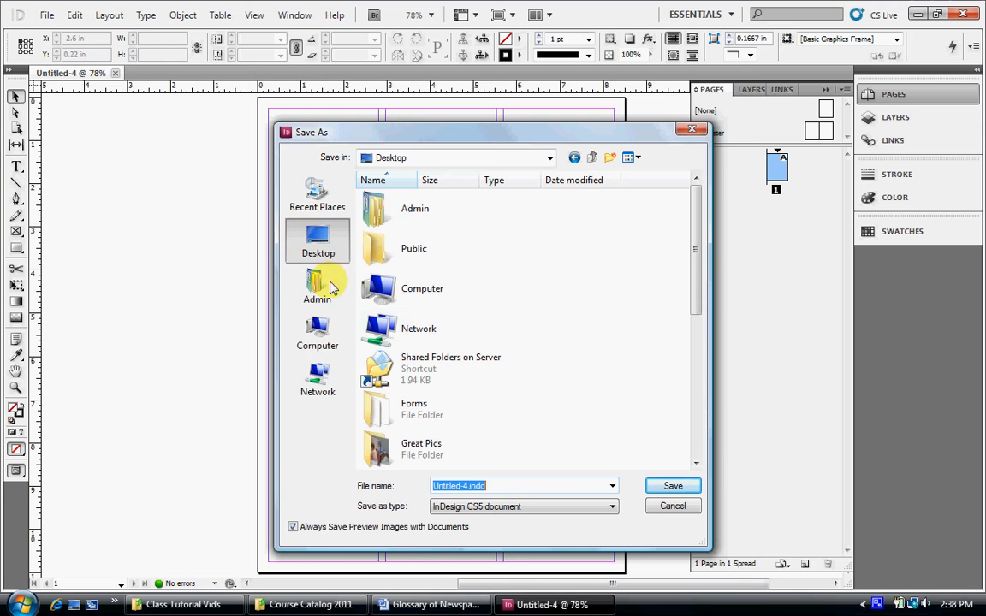
drag(695, 274, 666, 433)
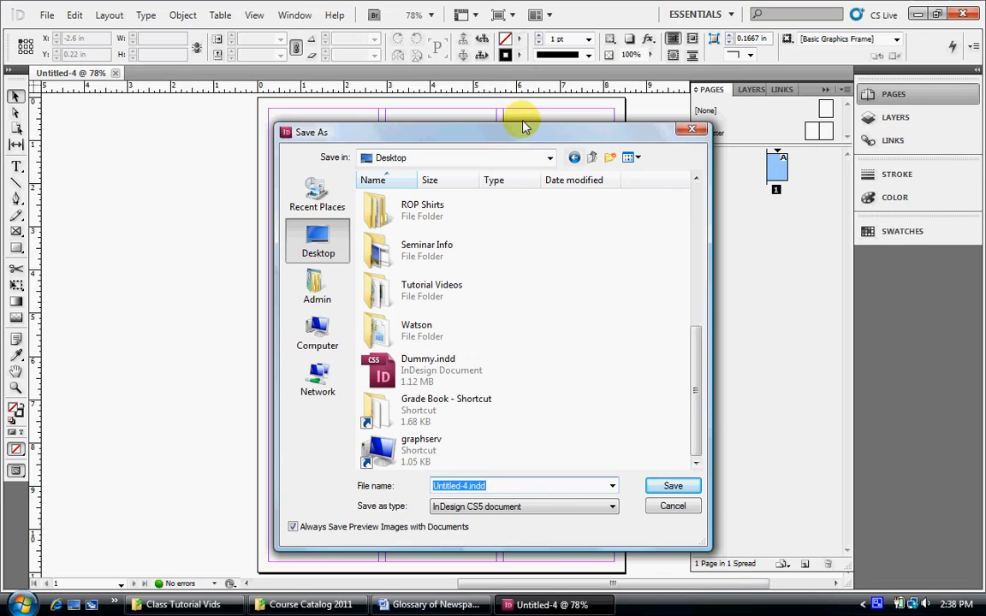
drag(519, 135, 524, 58)
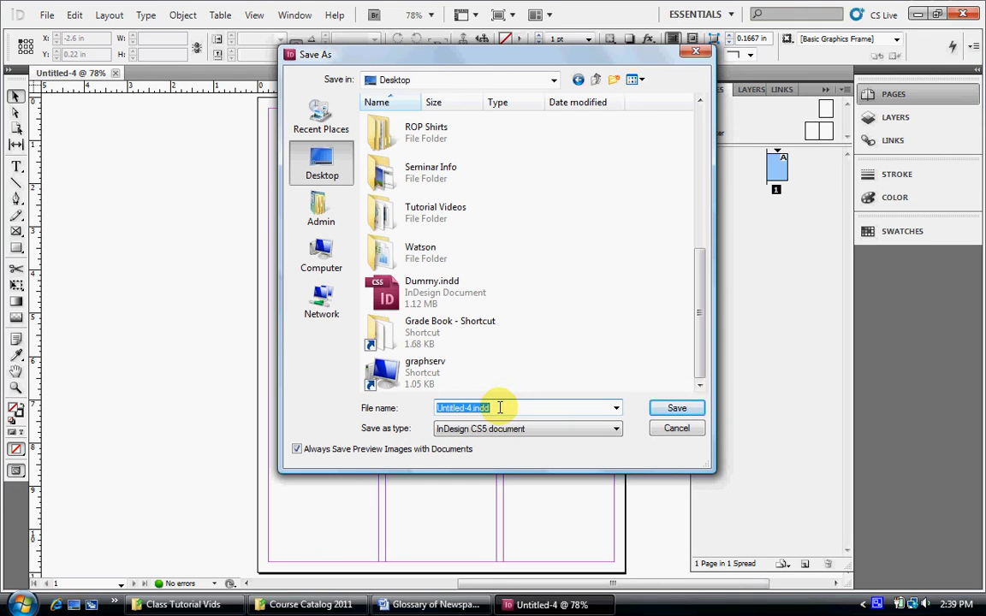
click(408, 284)
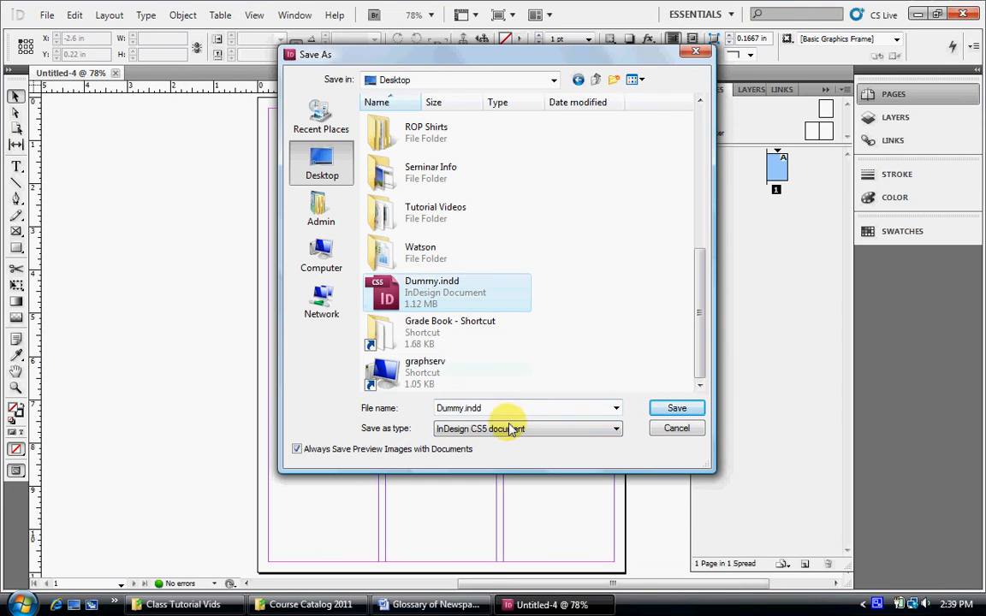
click(502, 409)
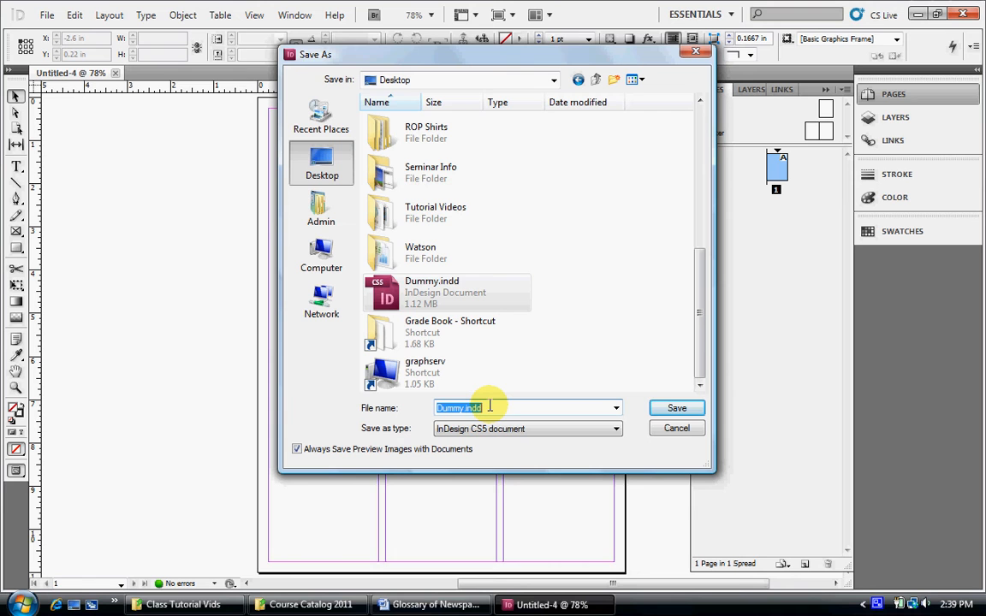
click(676, 427)
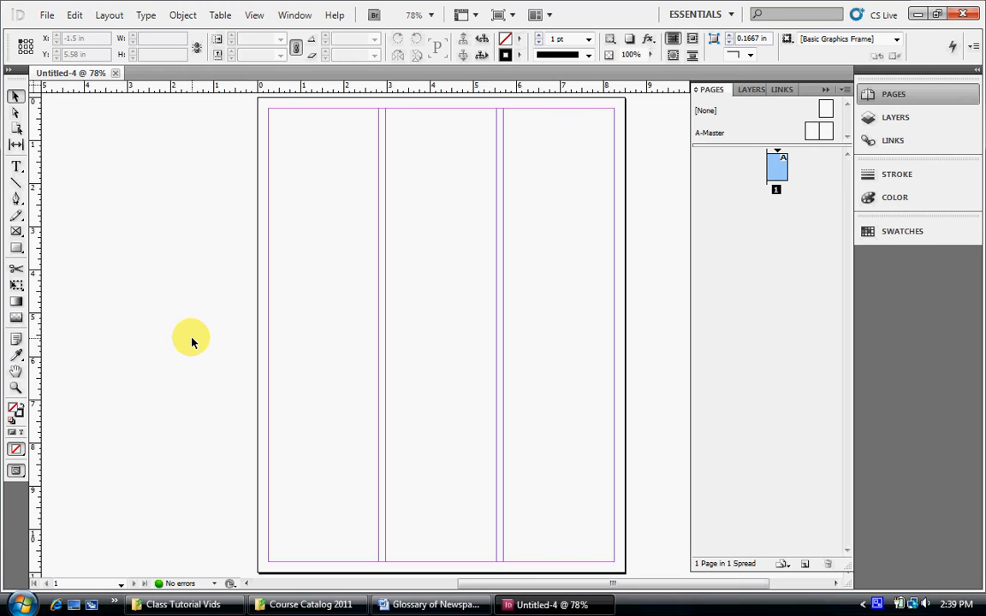
- Save the new document to the Desktop as Dummy.indd, replacing the existing file
click(47, 14)
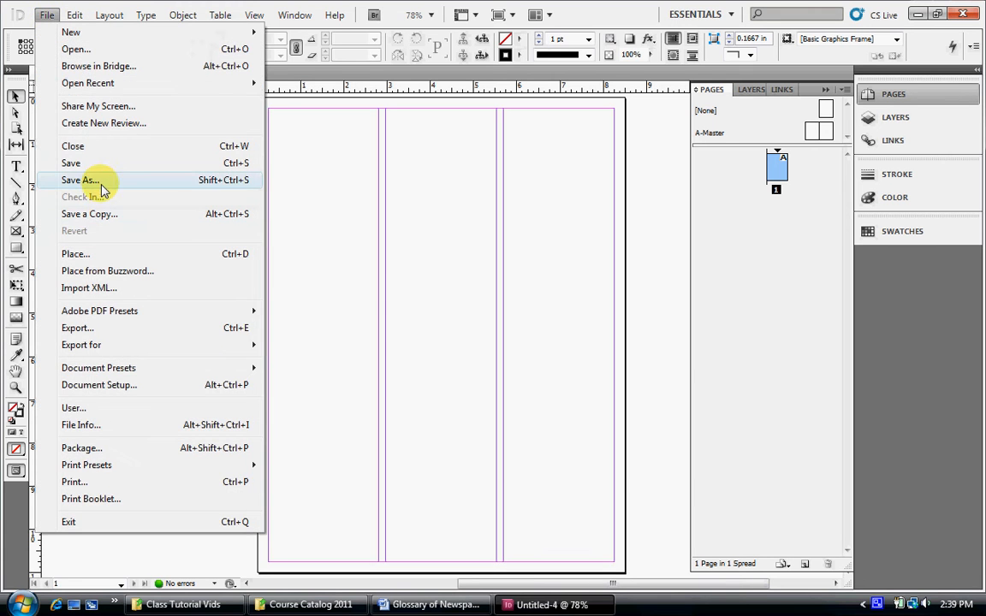
click(137, 181)
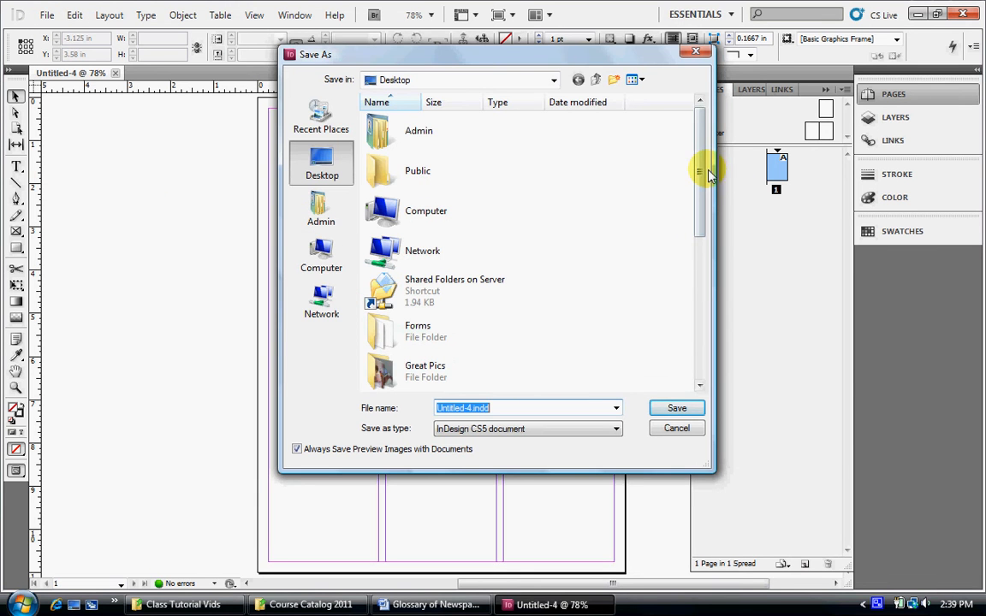
drag(697, 171, 678, 346)
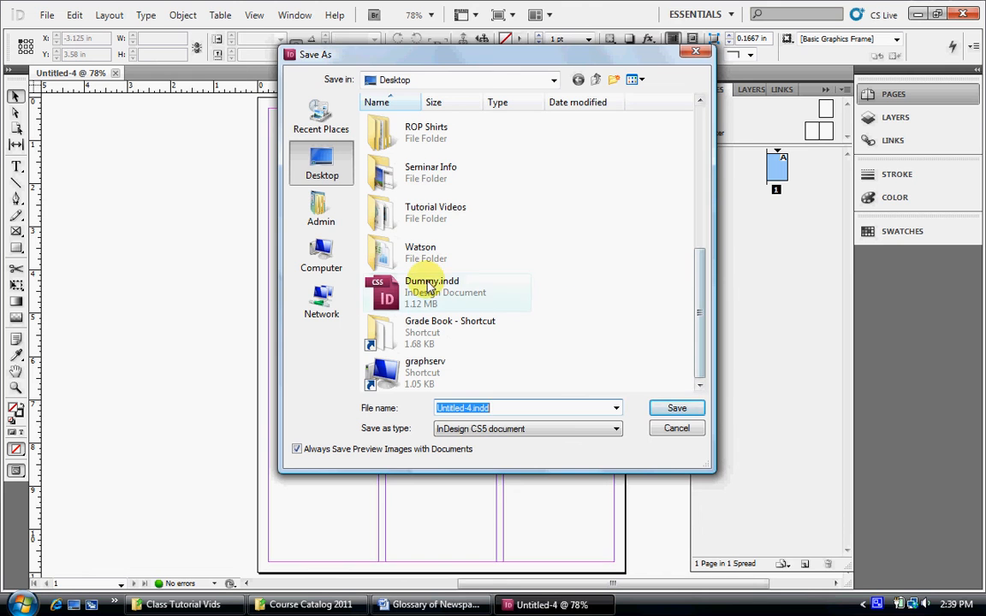
click(407, 290)
click(681, 408)
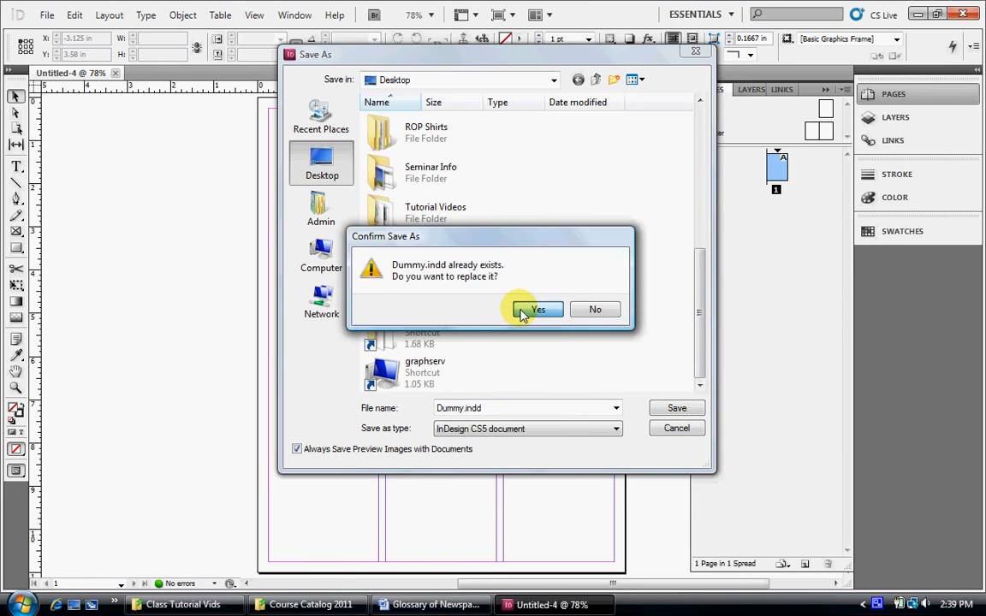
click(526, 309)
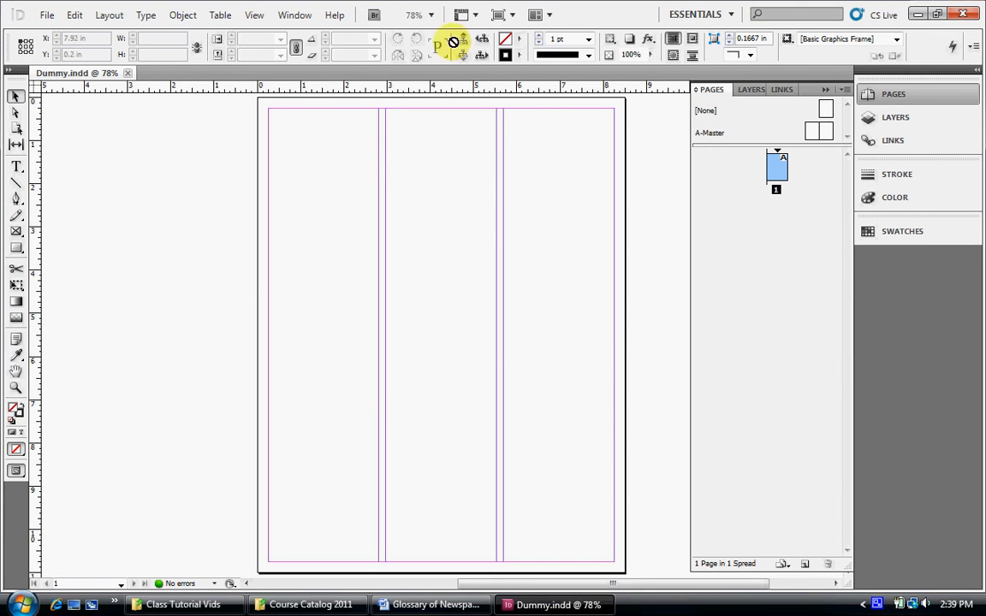
- Examine the available workspaces and Editorial panels, the adjustable height of the Pages panel, and the contents of the Layers panel
click(295, 19)
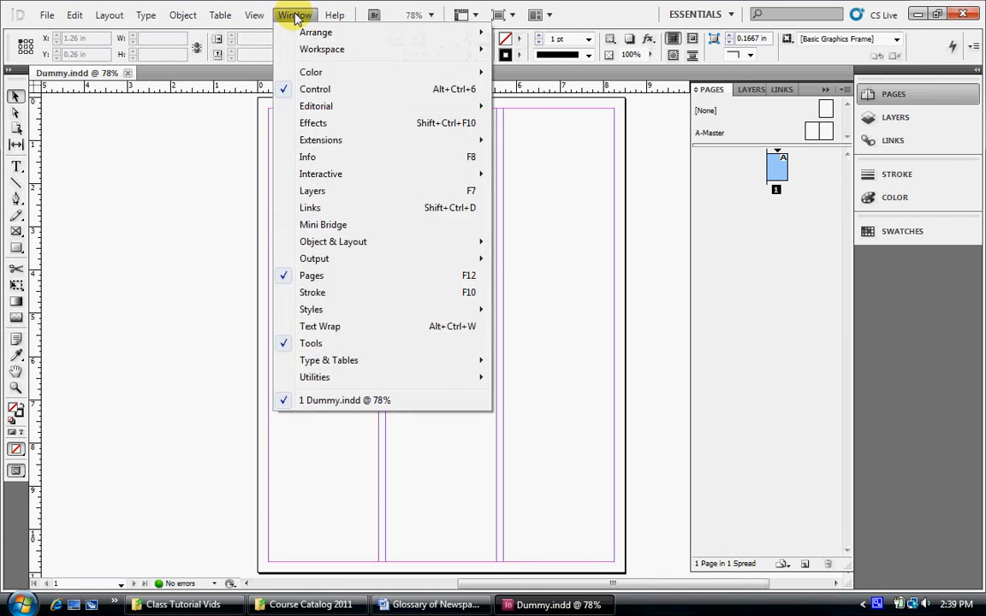
mouse_move(305, 55)
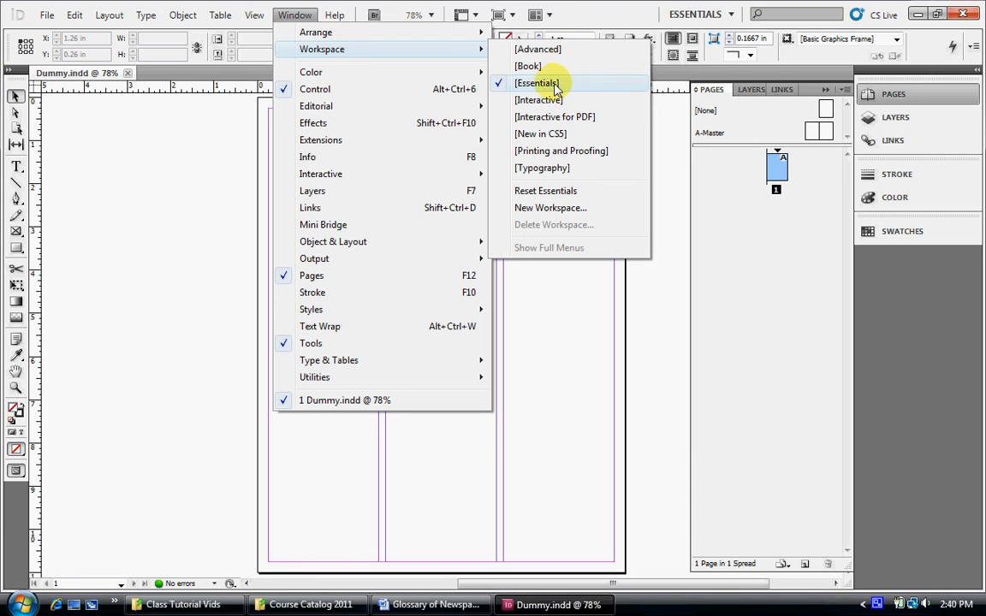
mouse_move(454, 103)
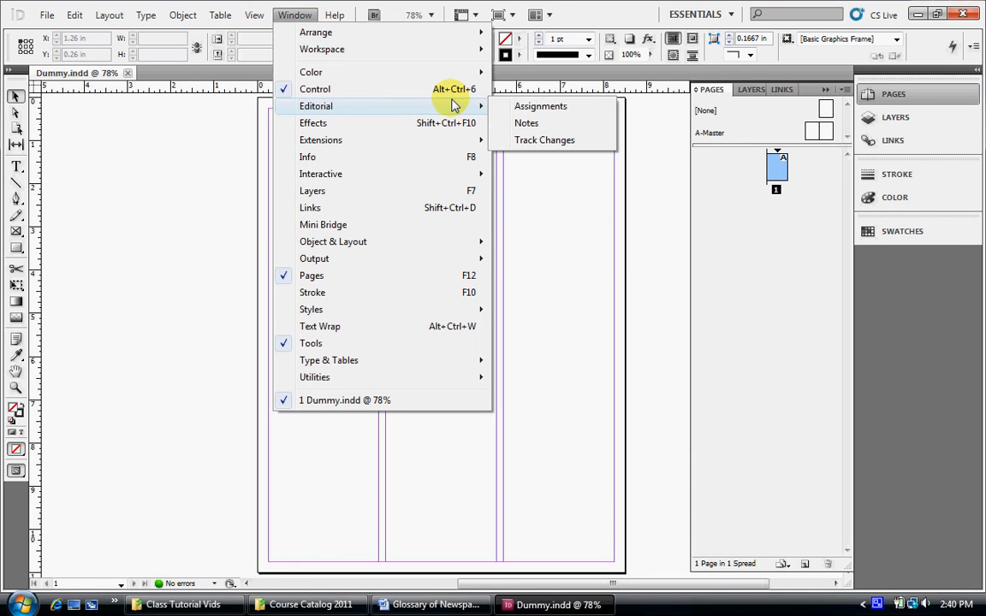
click(127, 154)
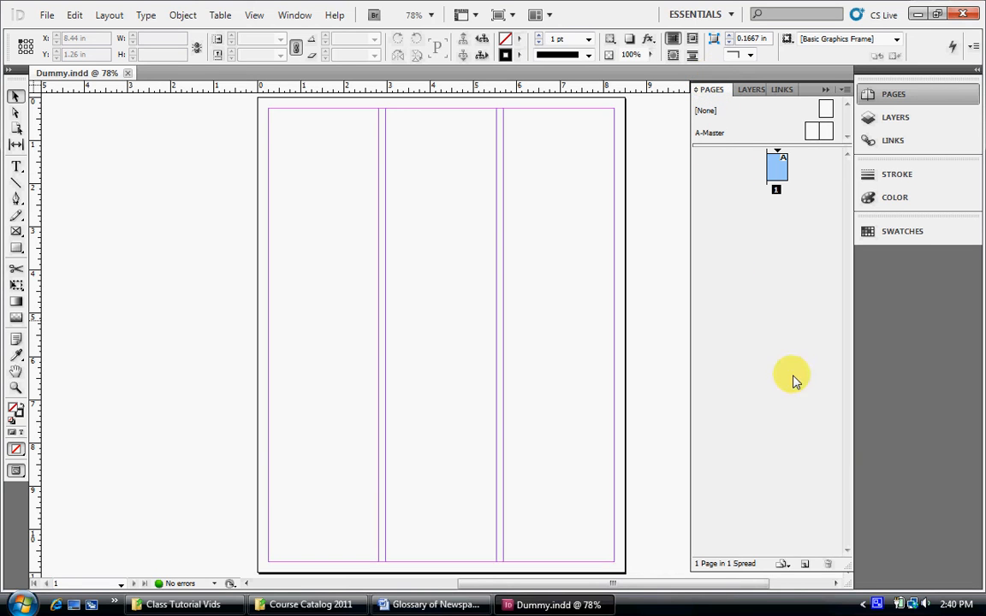
drag(842, 567, 823, 212)
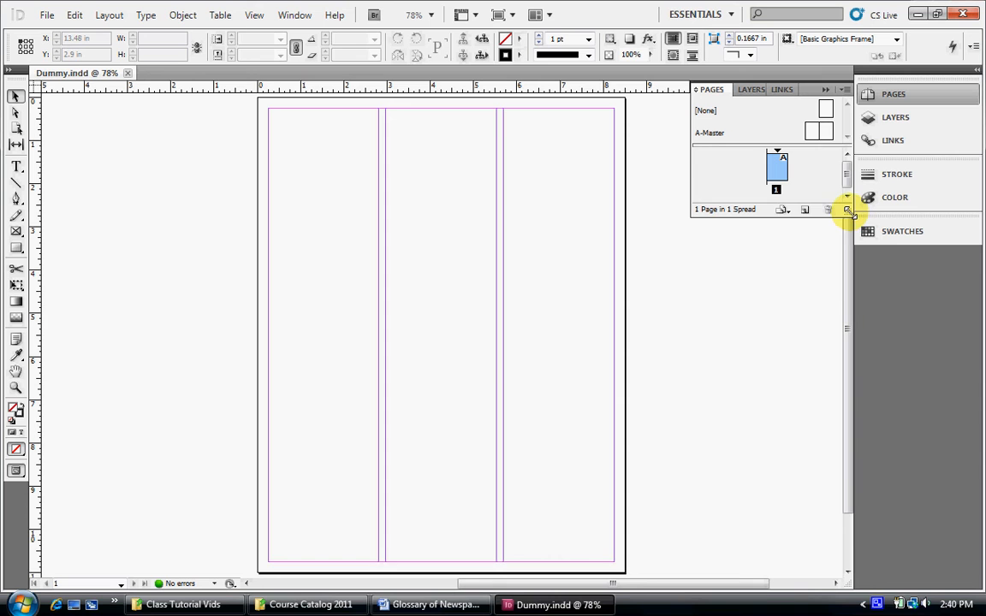
drag(846, 211, 818, 565)
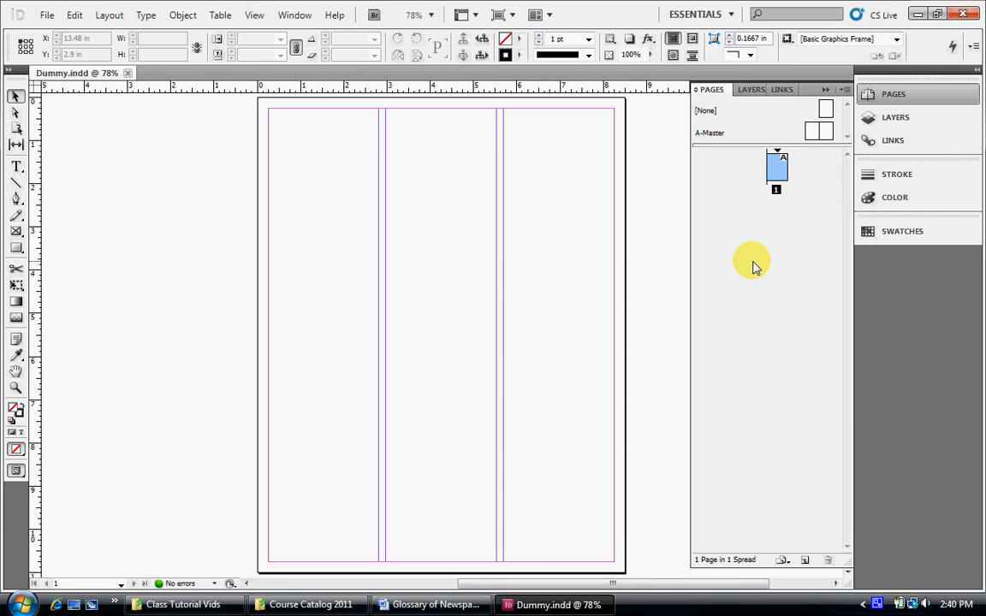
click(933, 120)
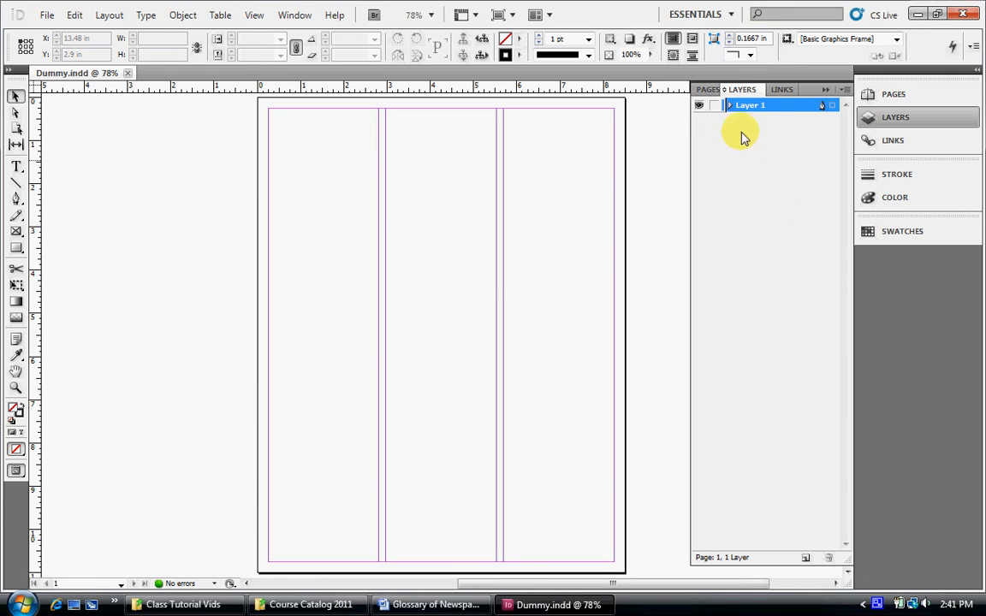
click(707, 89)
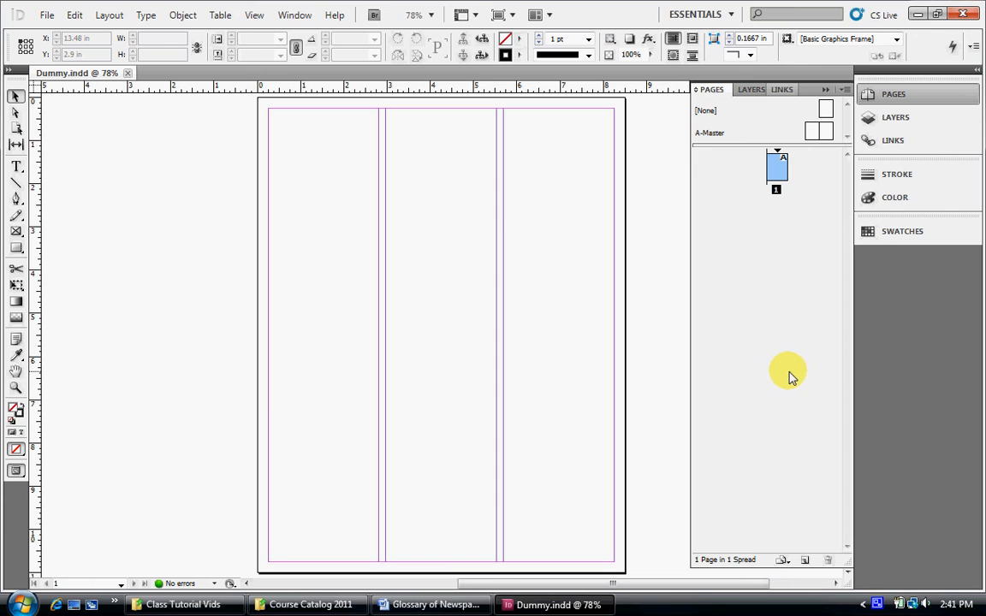
- Check the workspace choices again, then expand the docked panels and collapse them back to labelled icons, closing the Pages panel
click(289, 16)
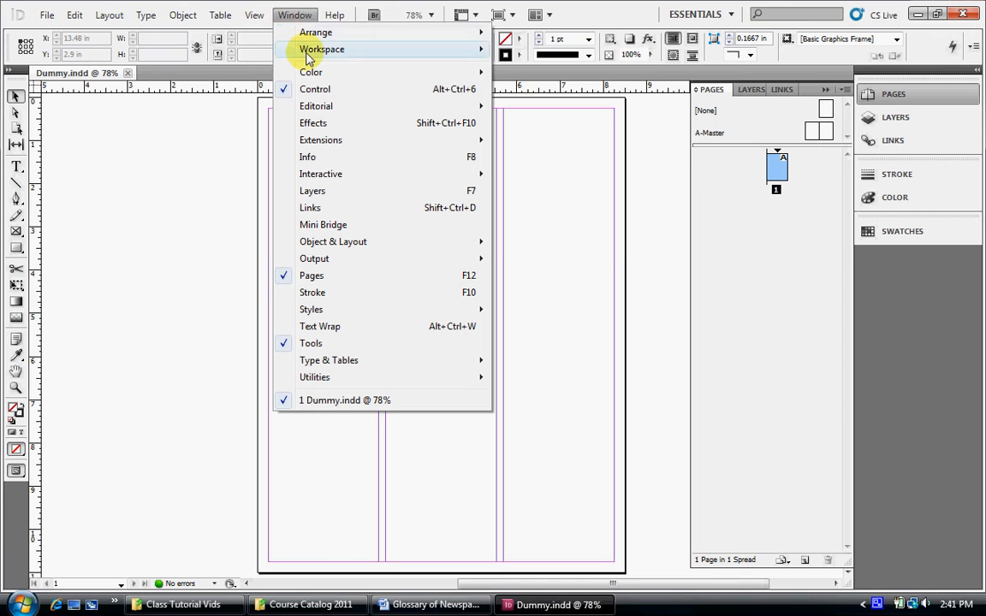
mouse_move(309, 48)
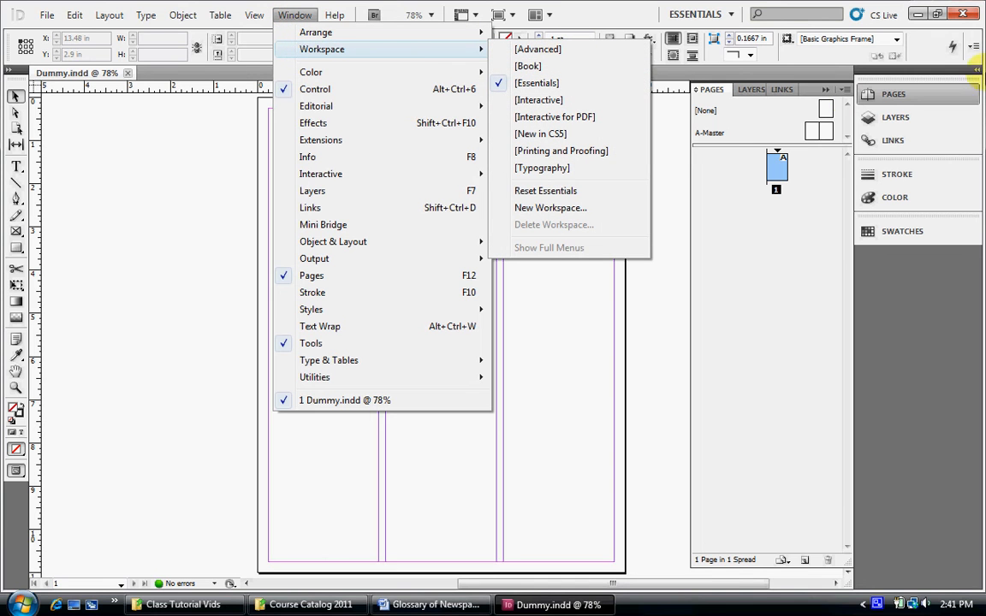
click(936, 75)
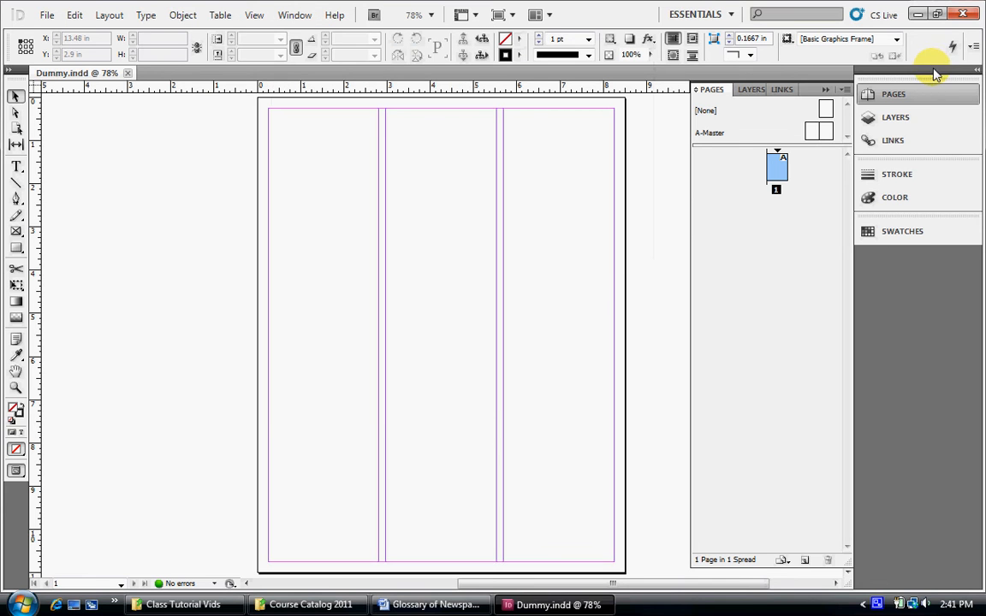
click(978, 72)
click(978, 74)
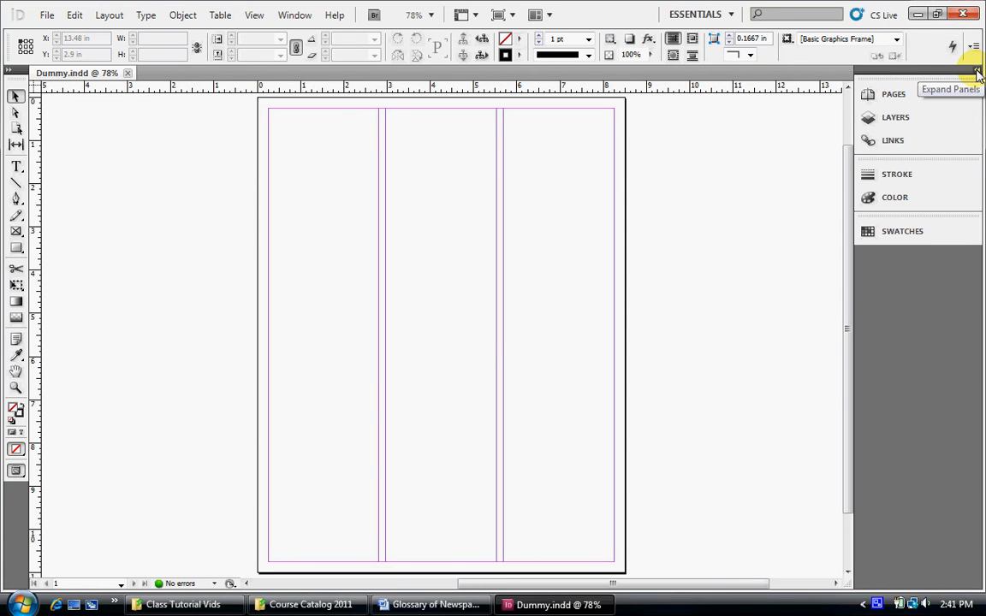
- Expand the docked panels and detach the Pages panel from its group so it floats beside the document page
click(977, 73)
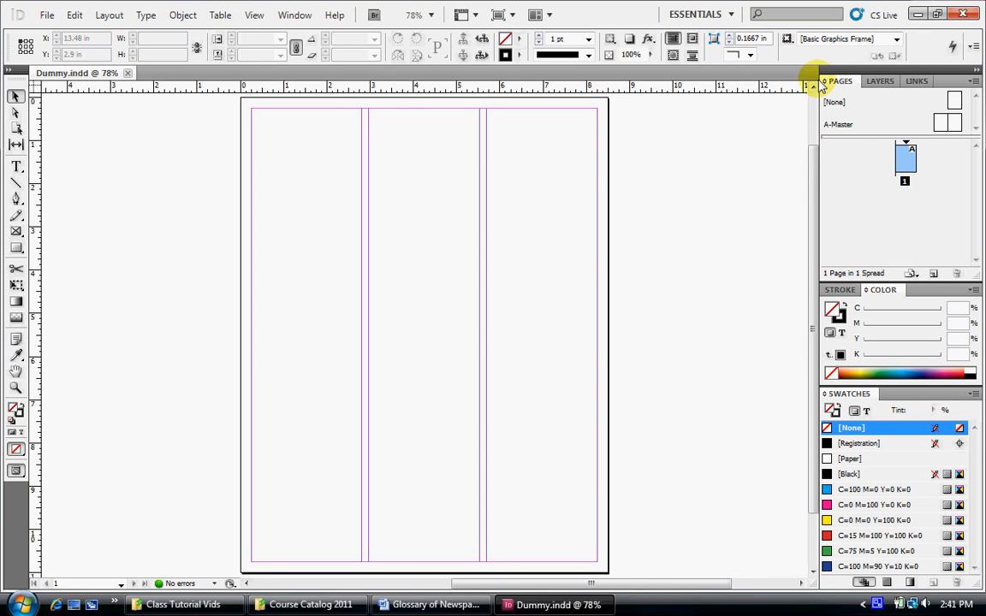
click(294, 15)
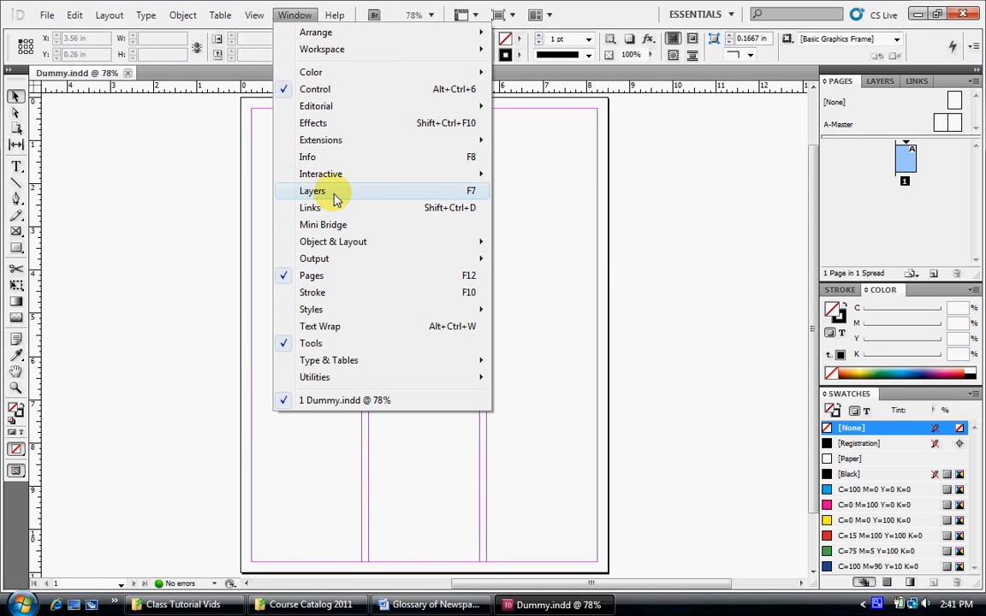
click(848, 85)
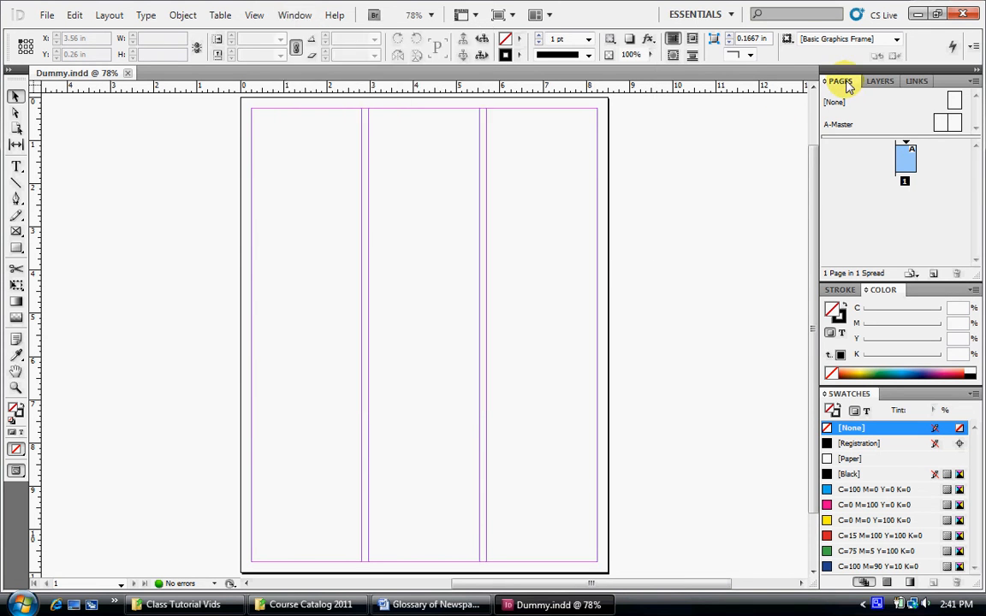
drag(844, 87, 652, 98)
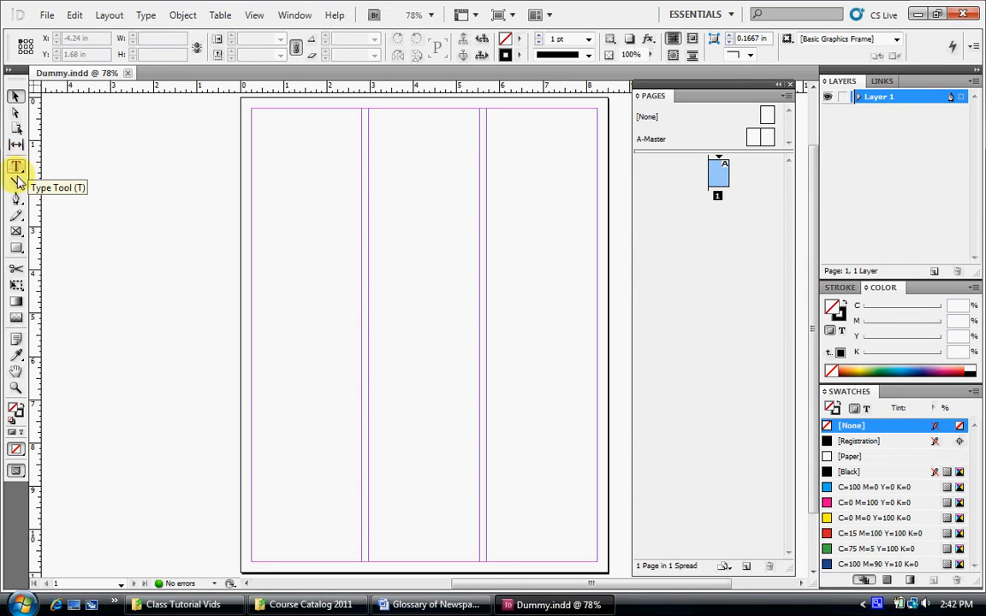
- Draw a rectangle frame about 7.65 by 5.54 in across the middle of the page, undoing the small stray frame drawn over it
click(17, 231)
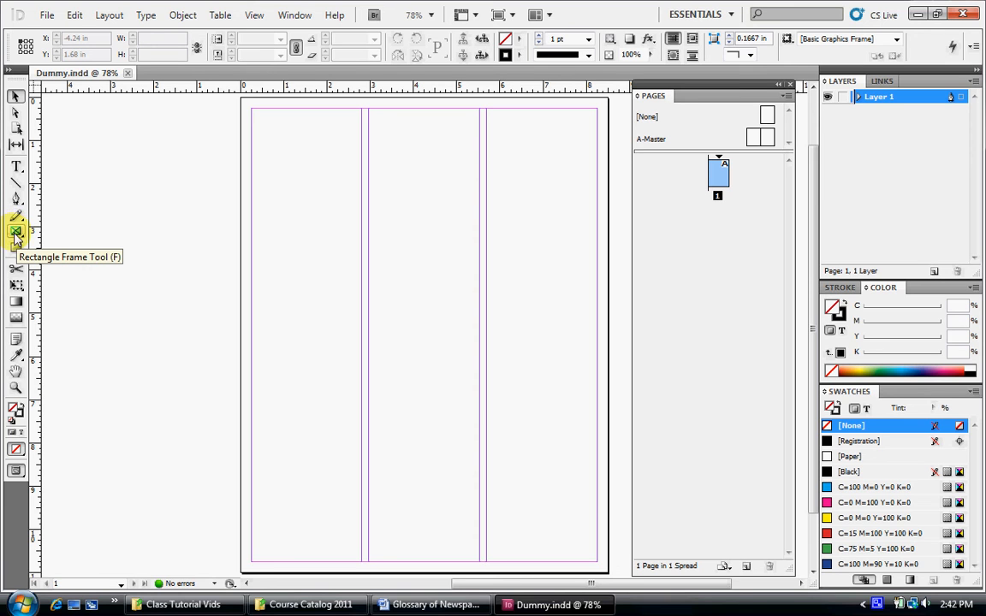
click(16, 231)
drag(266, 247, 597, 485)
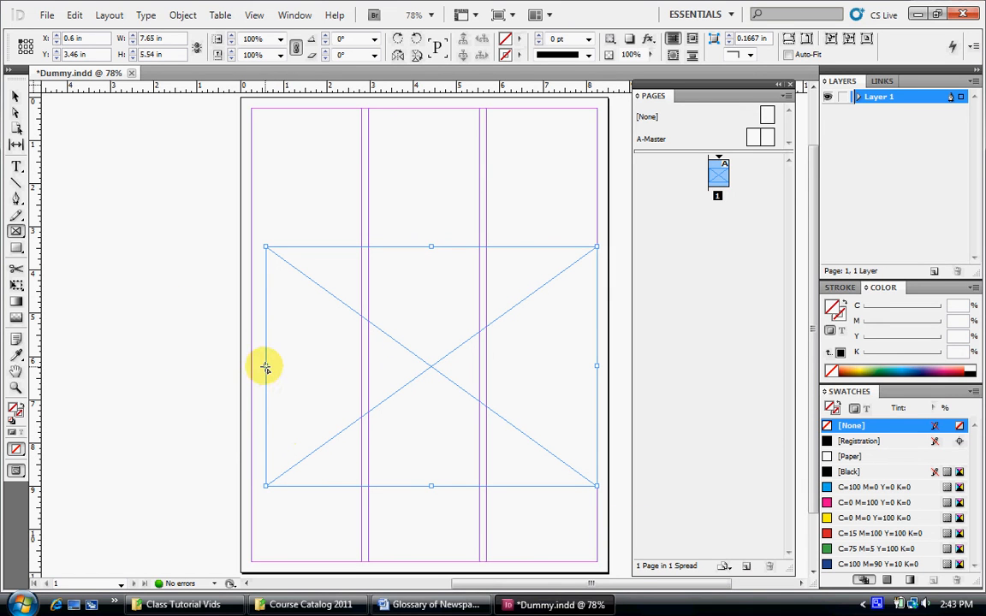
mouse_move(265, 367)
mouse_down()
mouse_move(336, 378)
mouse_move(348, 434)
mouse_up()
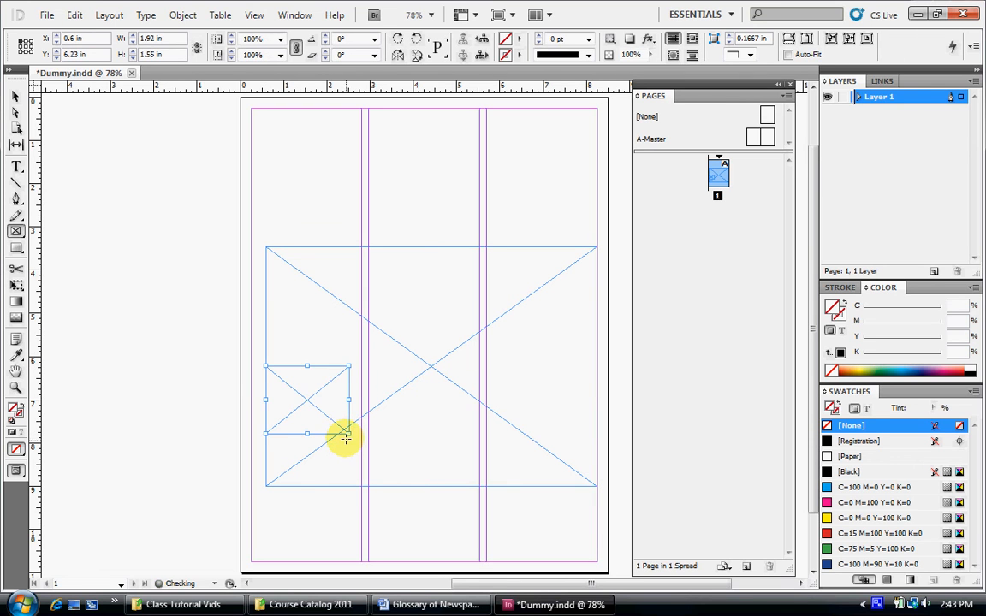
key(ctrl+z)
- Resize the picture frame to about 5.28 by 3.4 in across the first two columns and move it up to about Y 1.875 in
click(15, 94)
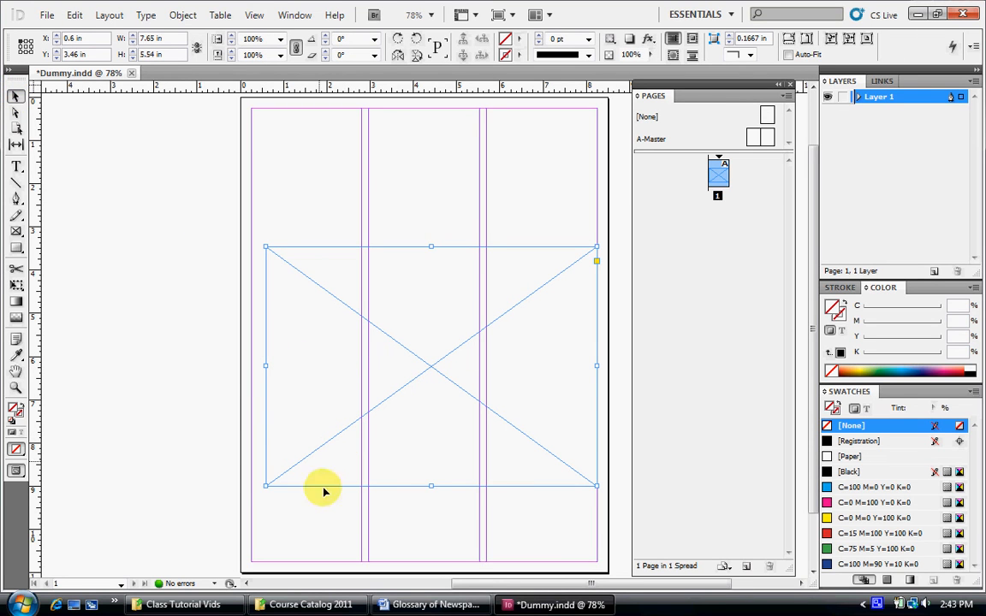
drag(266, 486, 248, 433)
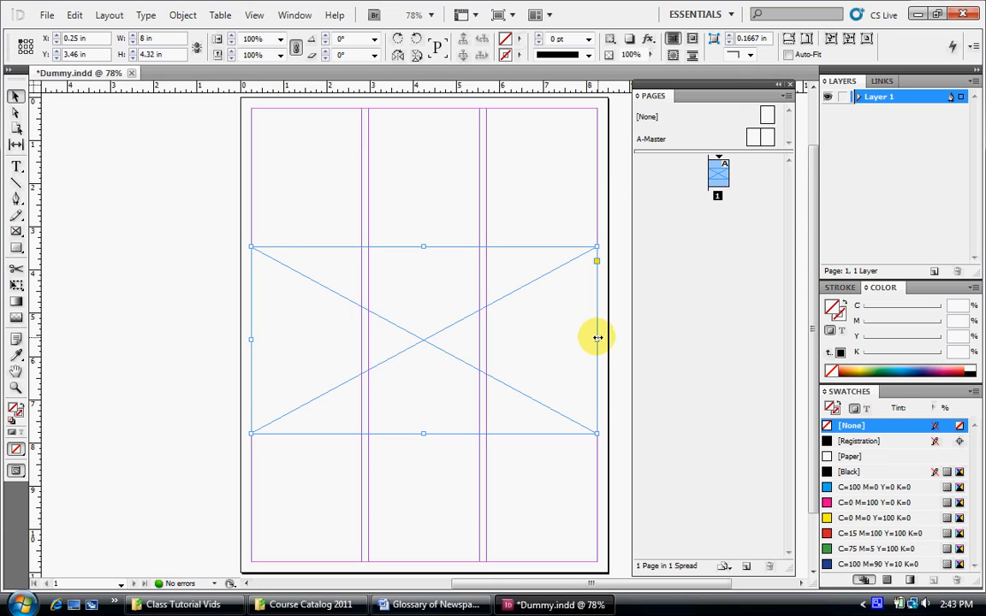
drag(596, 338, 478, 338)
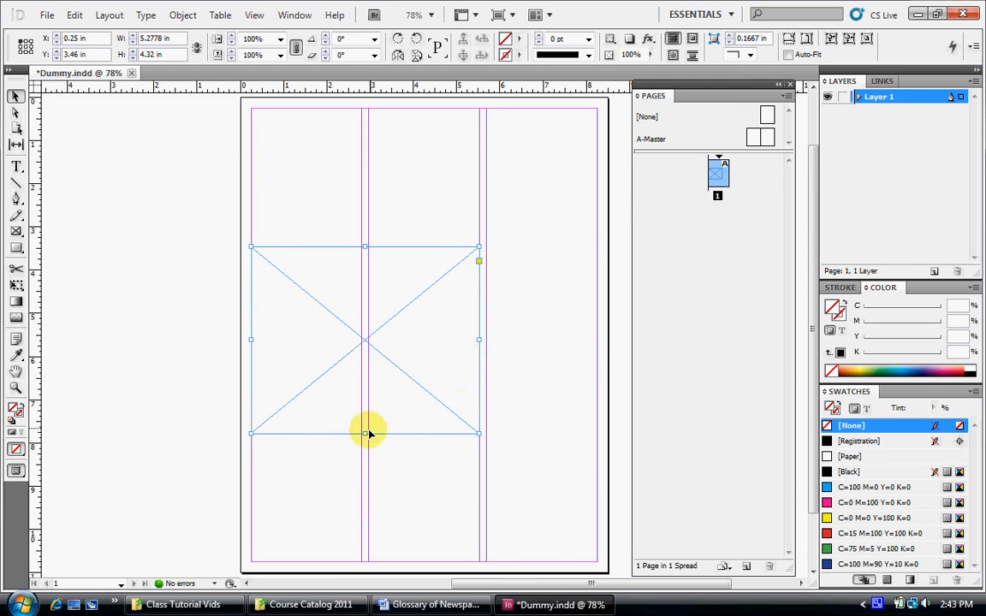
drag(363, 436, 363, 395)
click(301, 433)
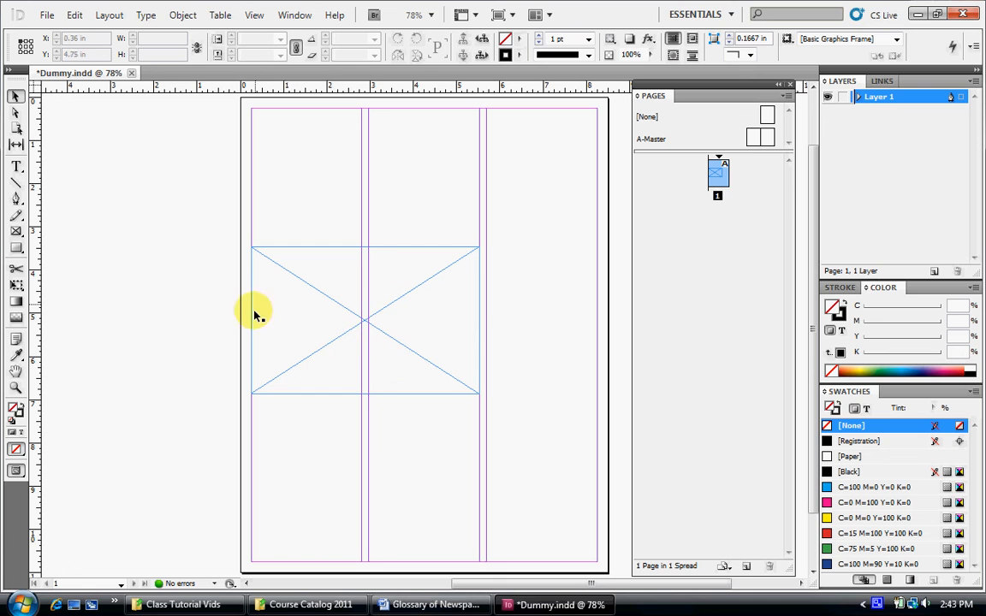
drag(316, 324, 319, 255)
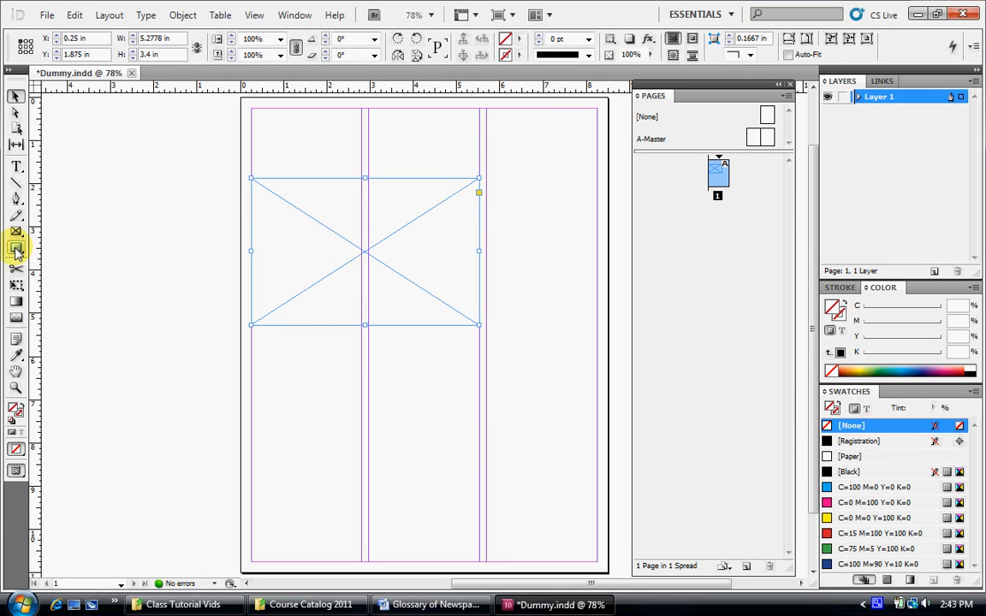
- Add a shallow text frame about 5.28 in wide across the first two columns, directly beneath the picture frame
click(16, 168)
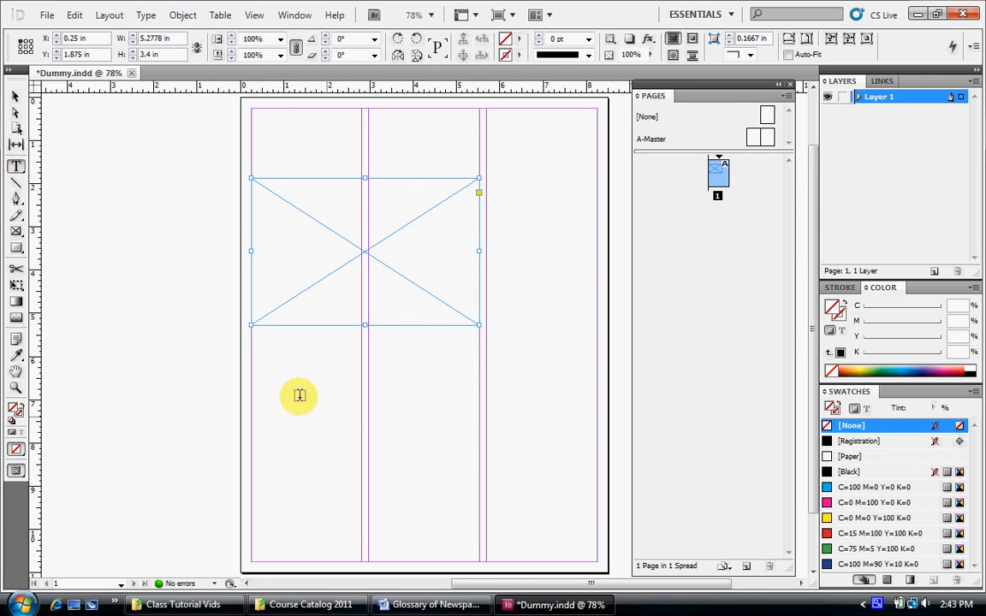
drag(265, 362, 473, 510)
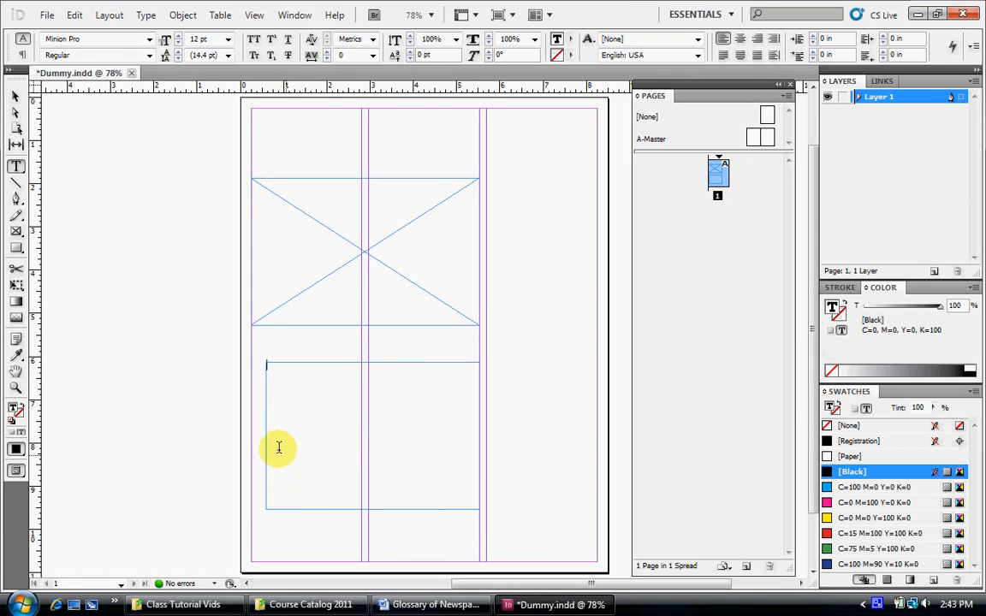
click(16, 96)
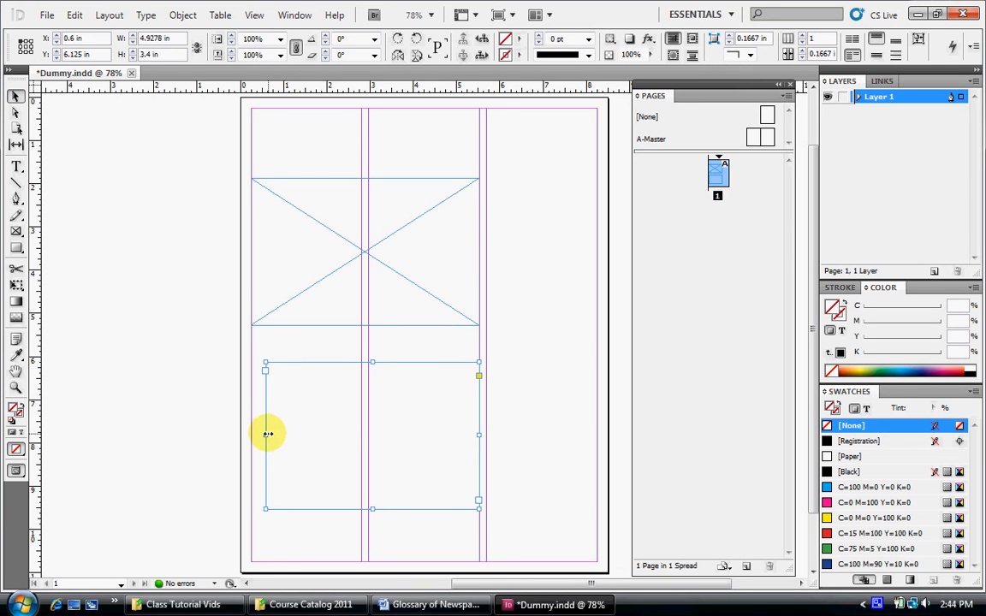
drag(266, 435, 247, 431)
drag(365, 505, 319, 353)
click(313, 406)
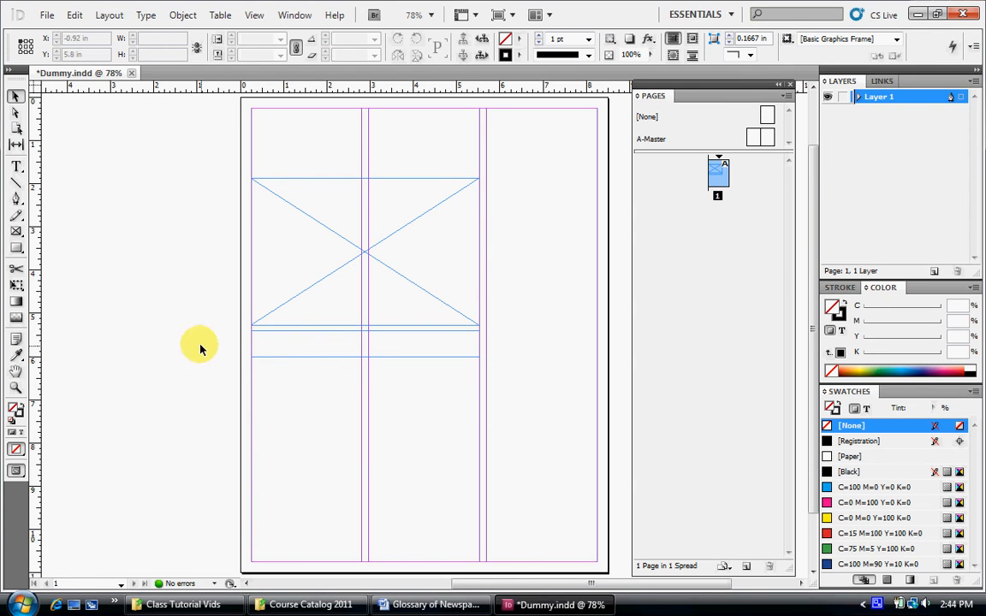
drag(170, 170, 339, 428)
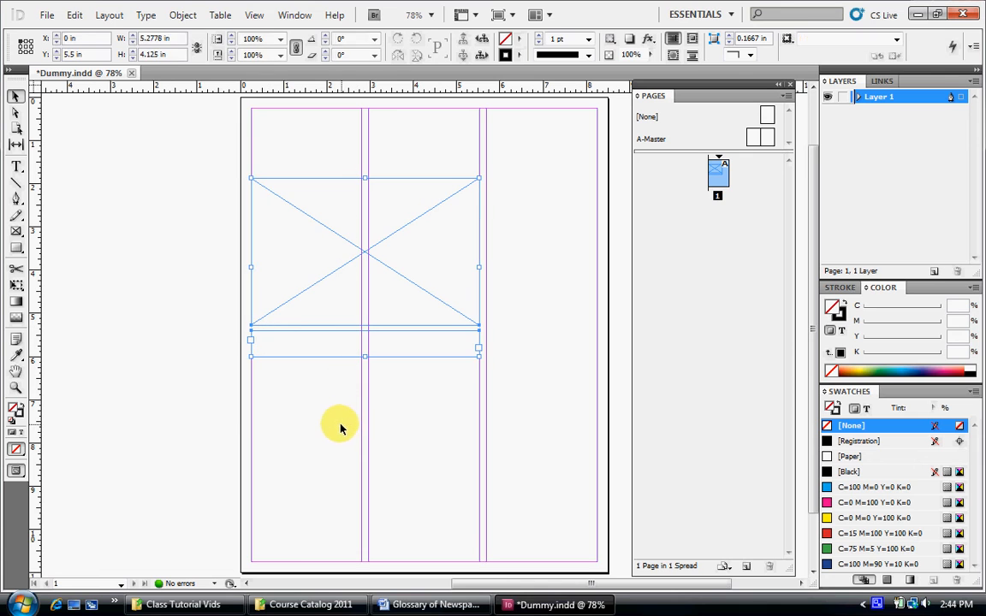
click(165, 293)
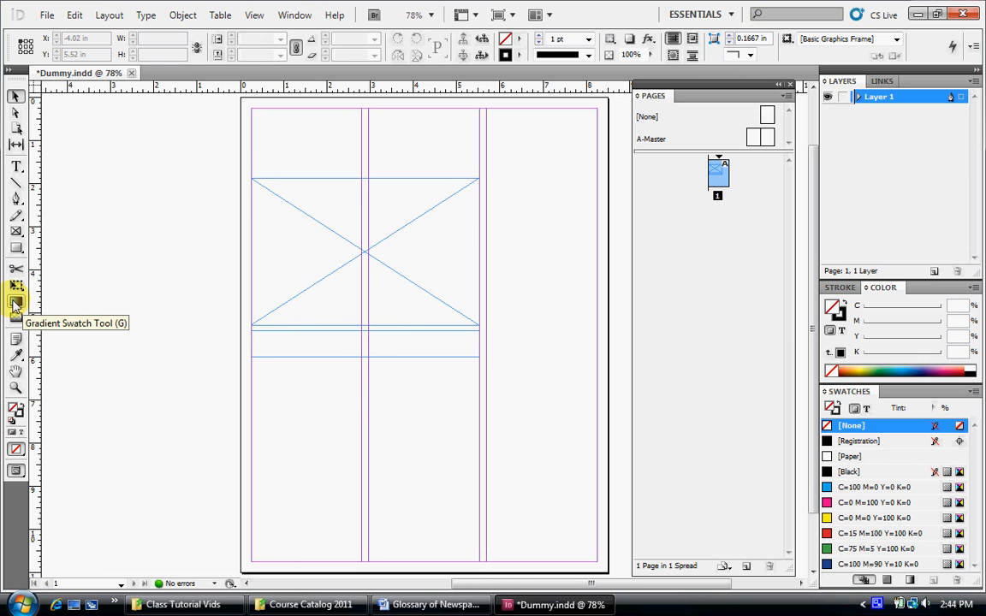
- Look at the Gradient Swatch and Gradient Feather tools
click(15, 303)
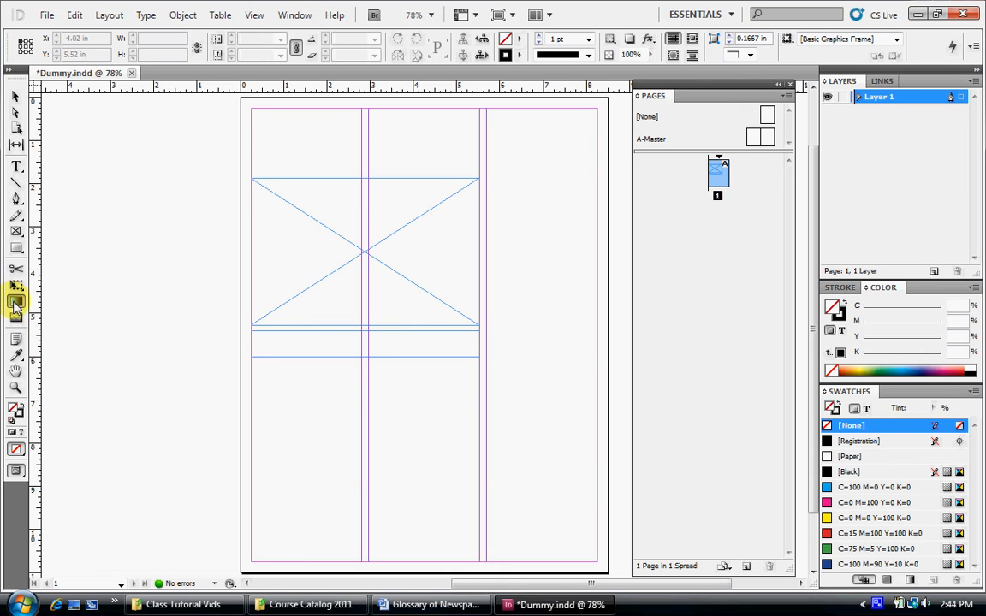
click(14, 319)
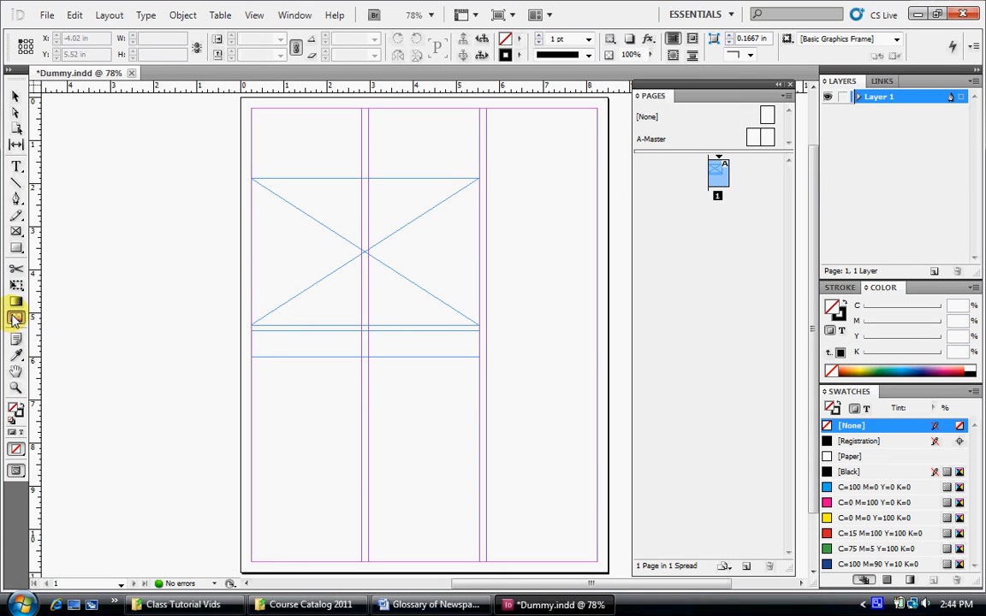
click(14, 303)
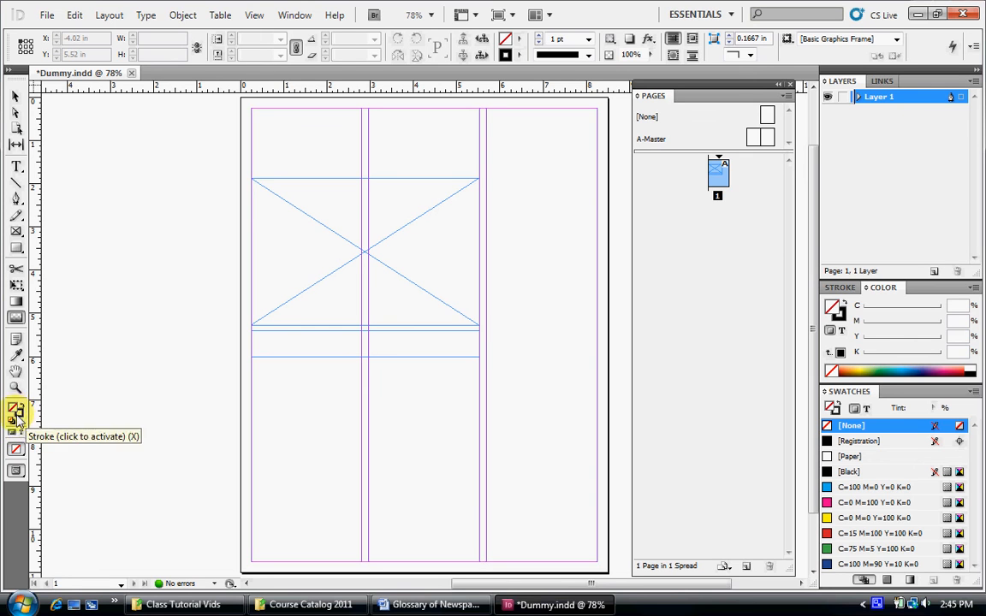
- Compare the page layout in Preview and Normal screen modes, finishing in Normal mode
click(16, 473)
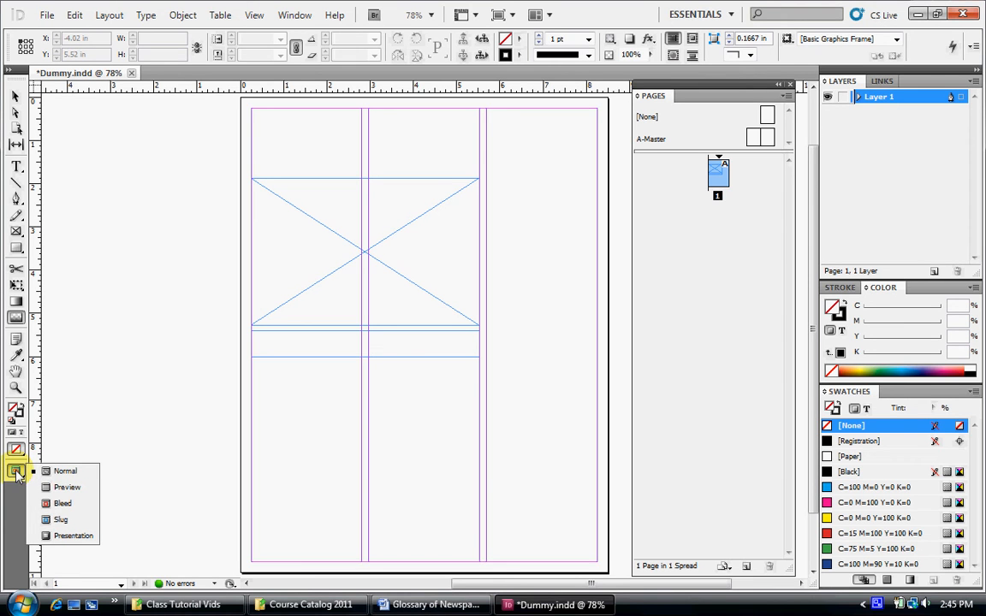
click(73, 475)
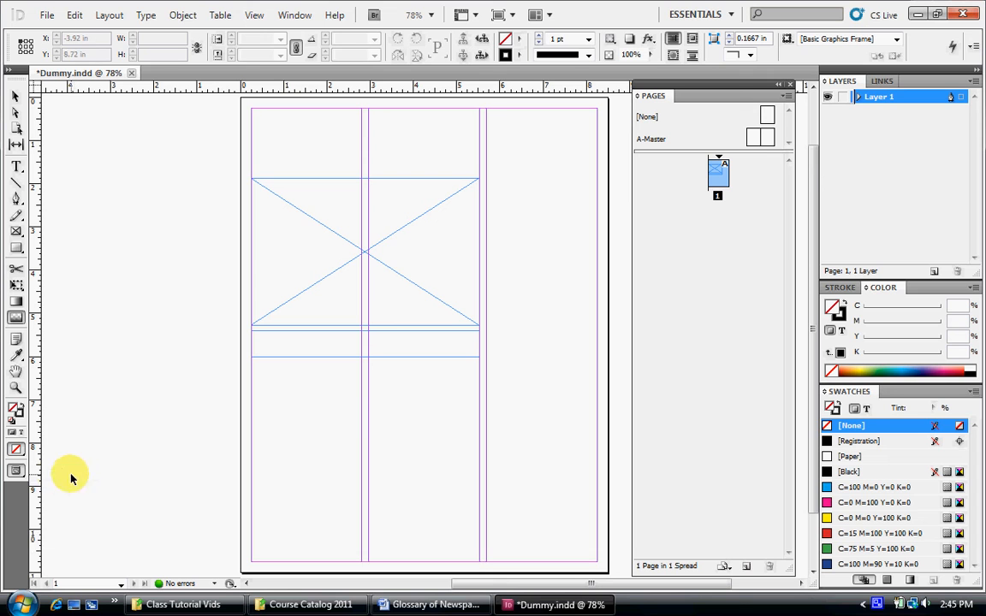
click(13, 471)
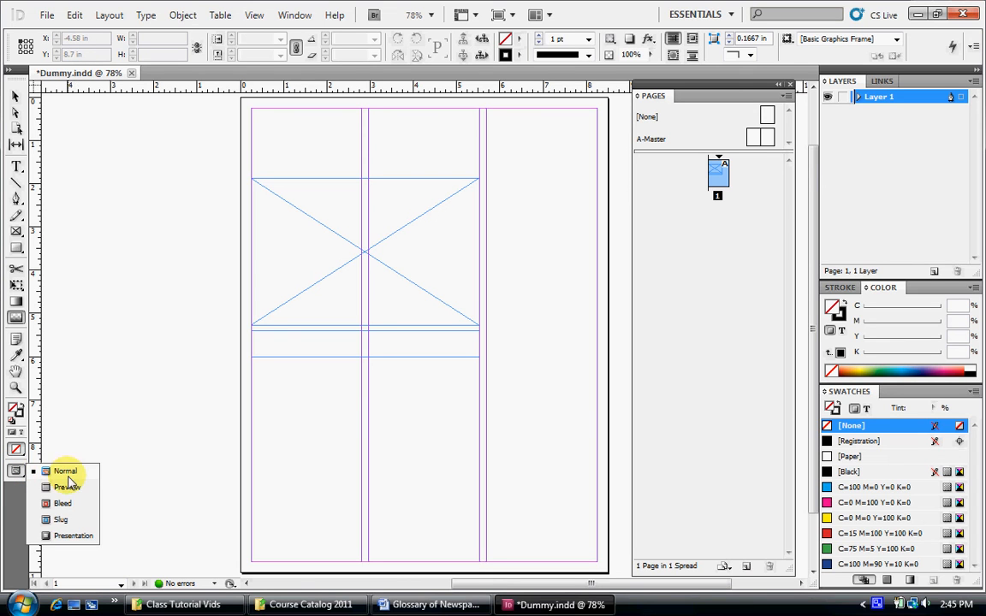
click(66, 489)
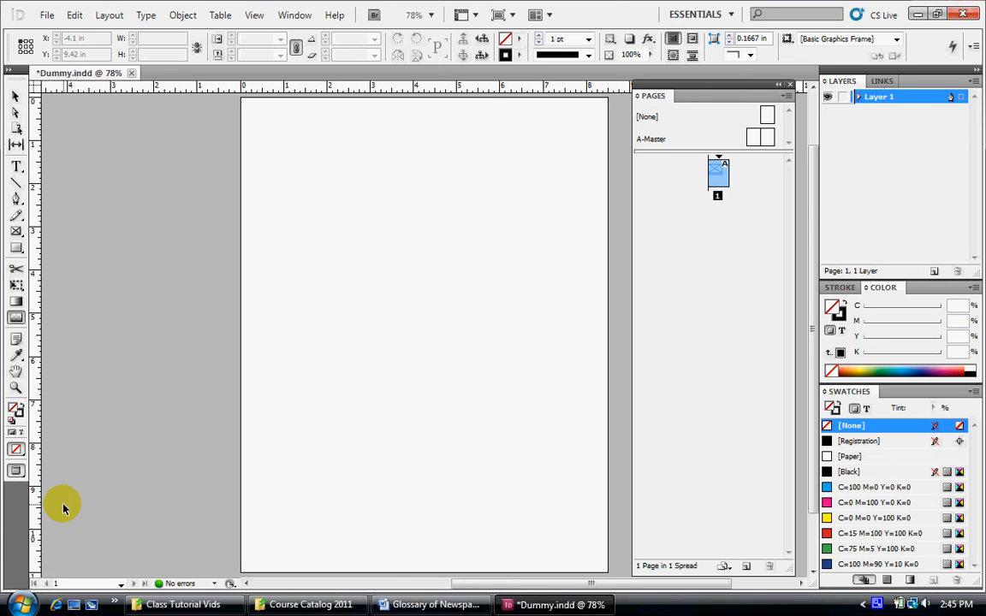
click(16, 450)
click(16, 471)
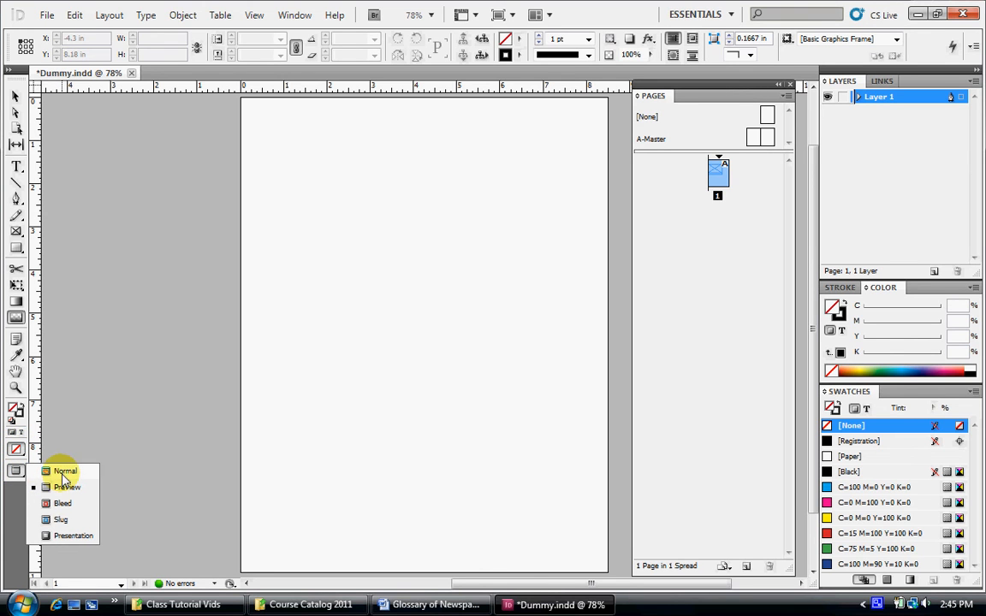
click(63, 479)
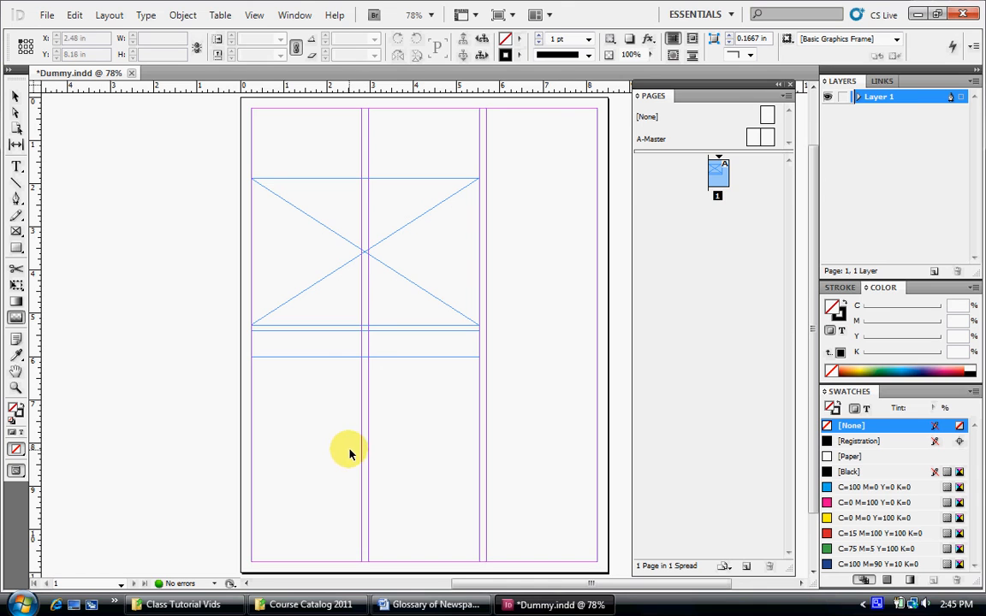
click(17, 472)
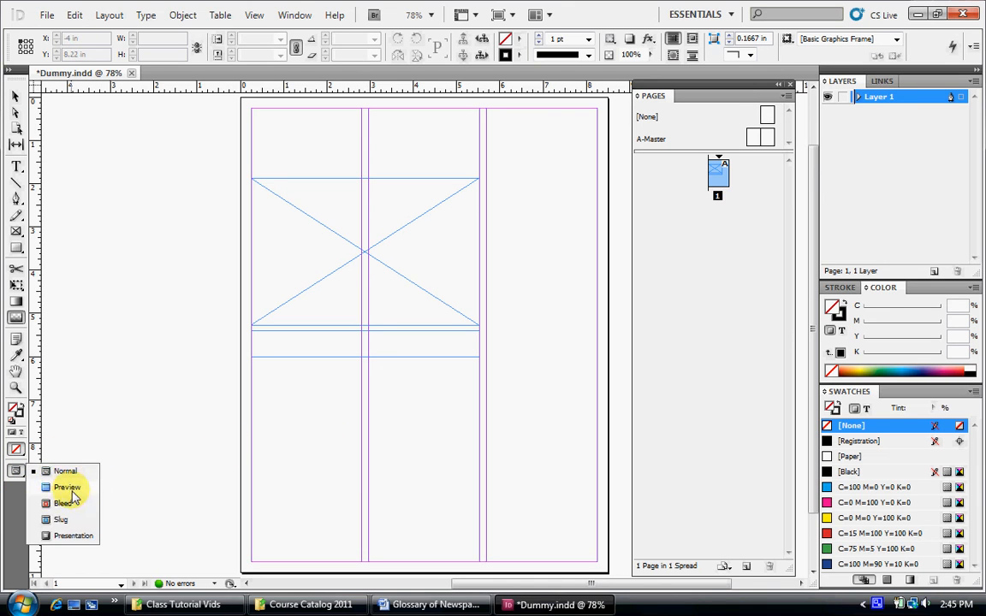
click(67, 488)
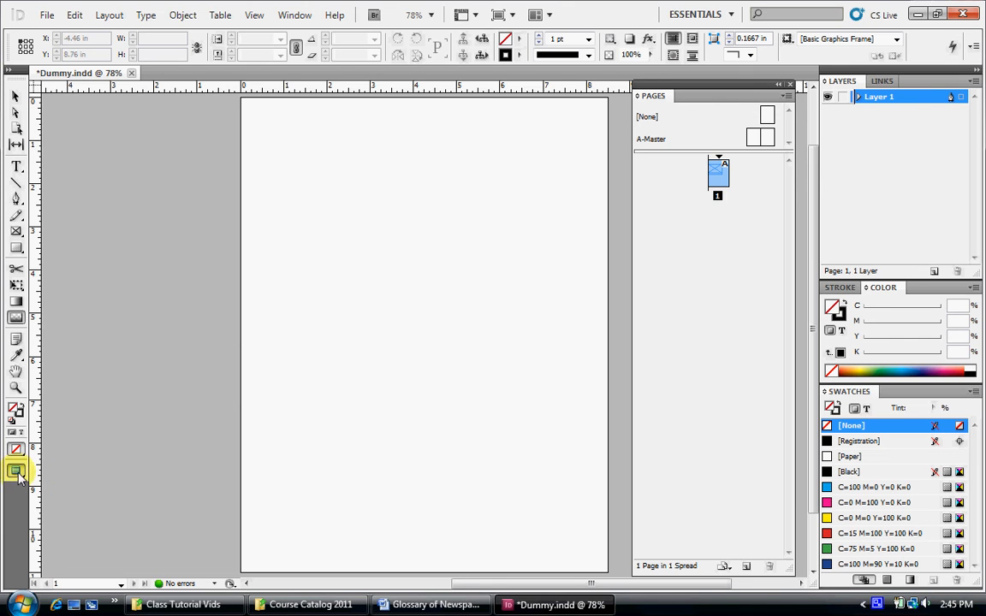
click(17, 471)
click(58, 470)
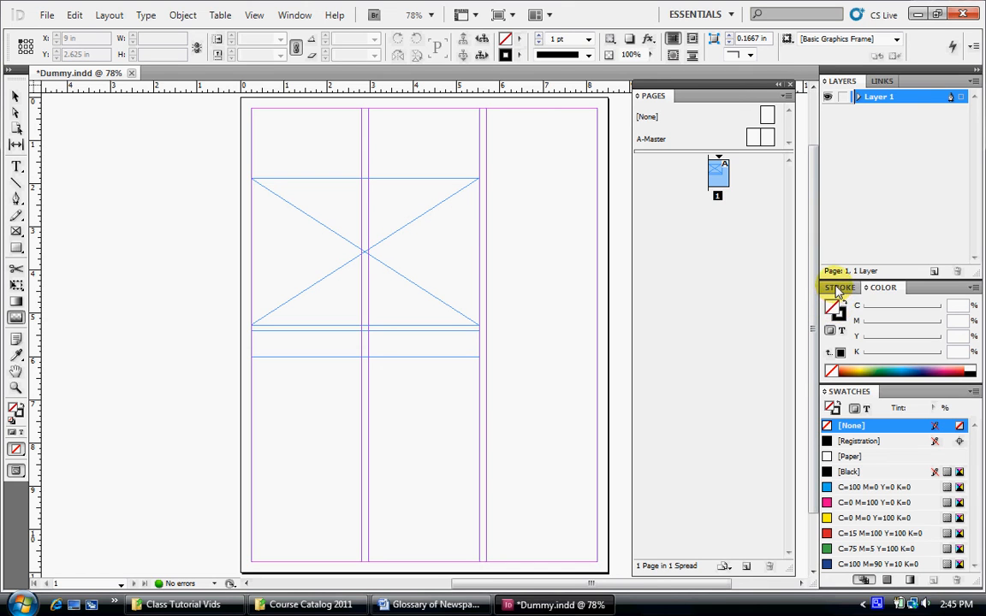
- Detach the Stroke and Swatches panels, then redock Swatches in the Color group and Stroke between Layers and Color
drag(839, 291, 675, 269)
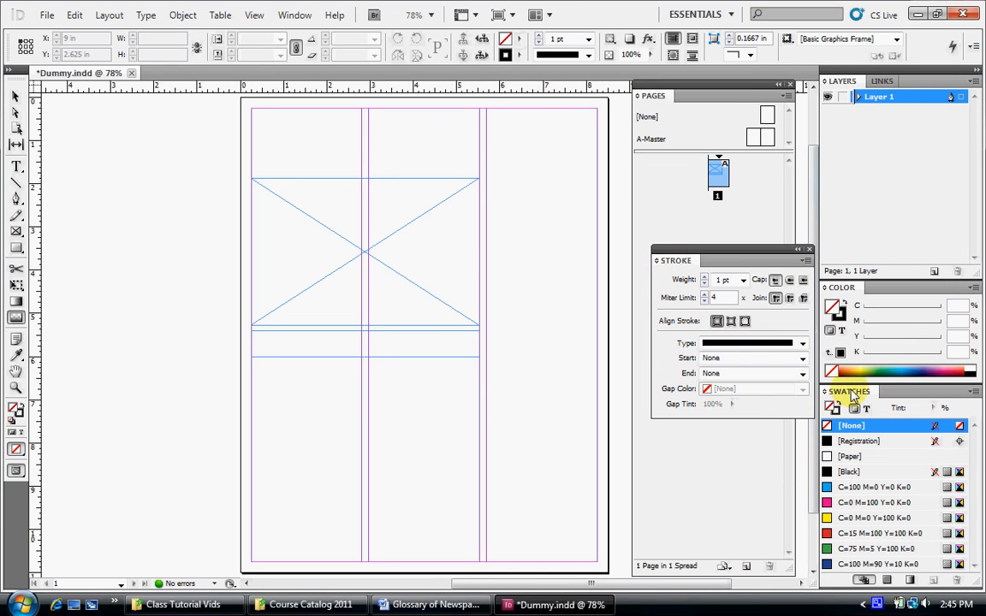
mouse_move(851, 394)
mouse_down()
mouse_move(798, 387)
mouse_move(651, 423)
mouse_move(657, 432)
mouse_move(610, 385)
mouse_move(499, 314)
mouse_move(479, 255)
mouse_up()
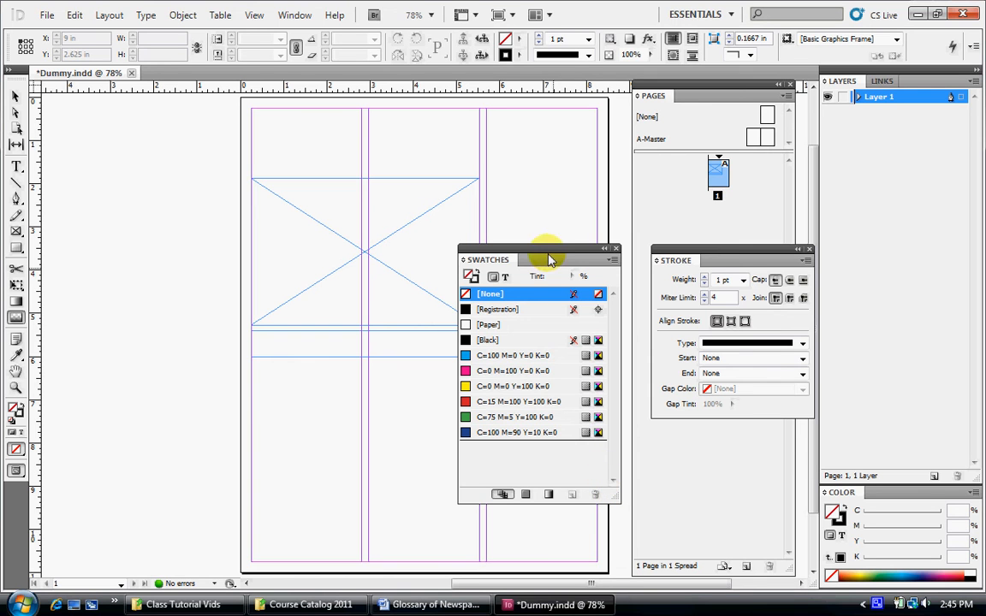
mouse_move(548, 256)
mouse_down()
mouse_move(561, 258)
mouse_move(577, 315)
mouse_move(578, 257)
mouse_move(568, 247)
mouse_move(721, 493)
mouse_move(743, 402)
mouse_move(759, 446)
mouse_move(875, 520)
mouse_move(869, 498)
mouse_up()
click(634, 249)
mouse_move(681, 261)
mouse_down()
mouse_move(873, 479)
mouse_move(866, 498)
mouse_up()
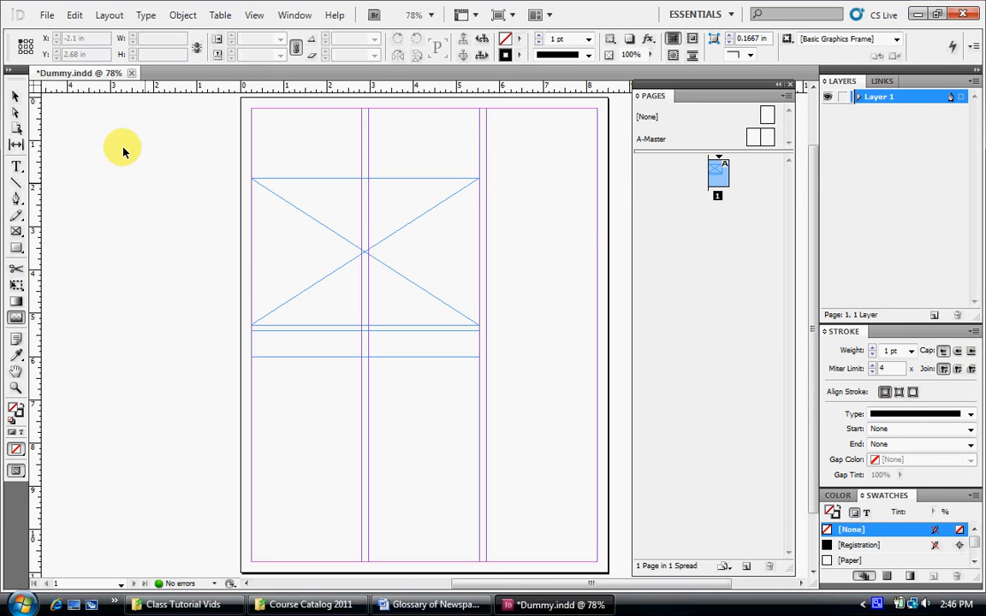
- Review the Selection, Type and Rectangle Frame tools, leaving the Type tool active
click(16, 96)
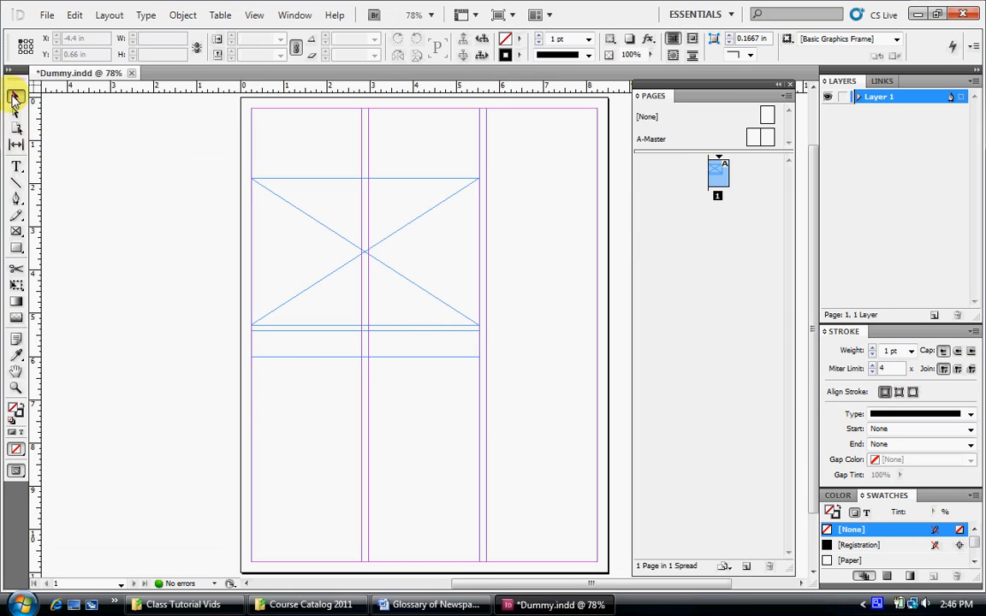
click(16, 168)
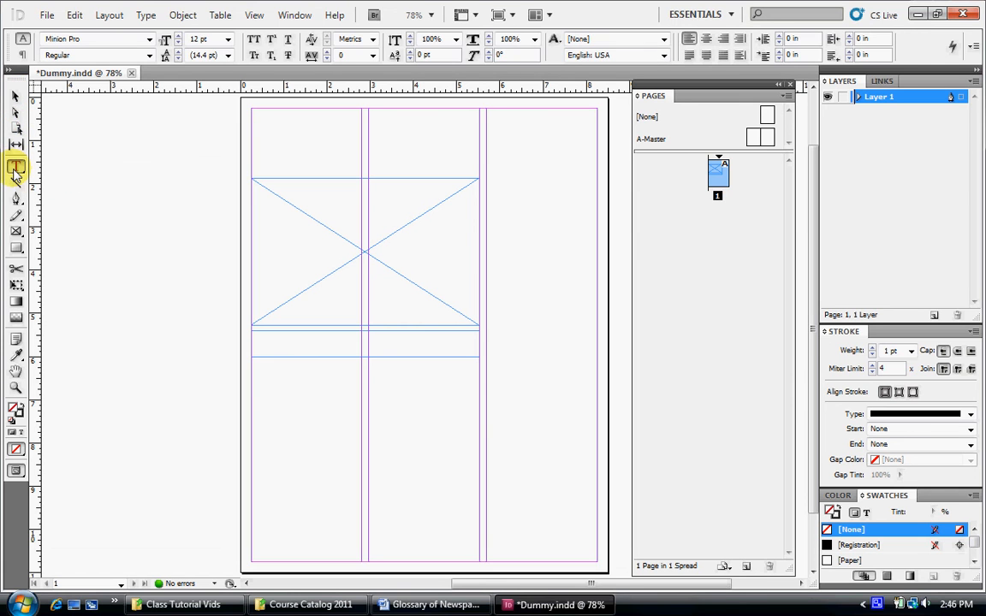
click(16, 232)
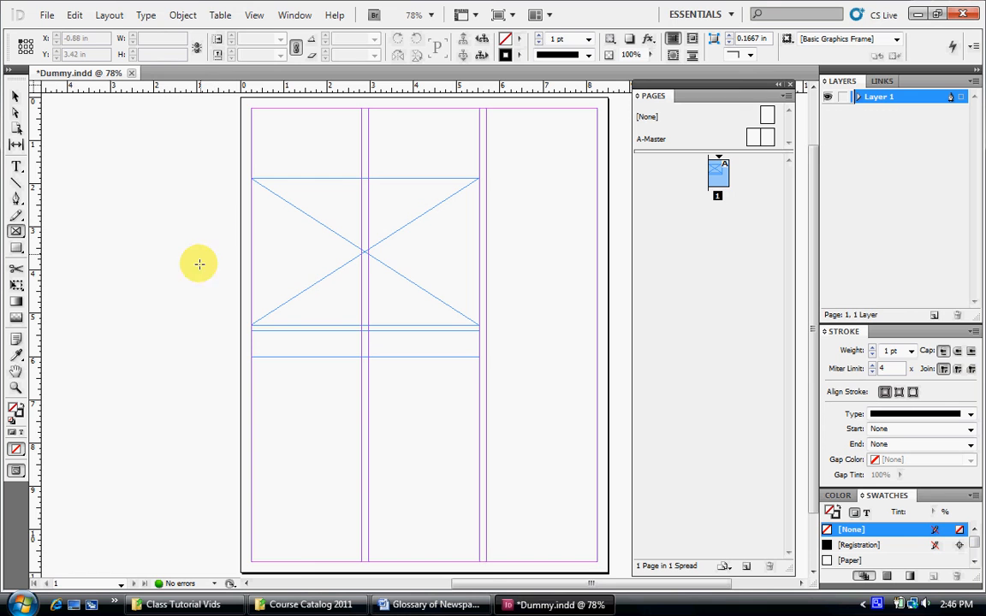
click(14, 169)
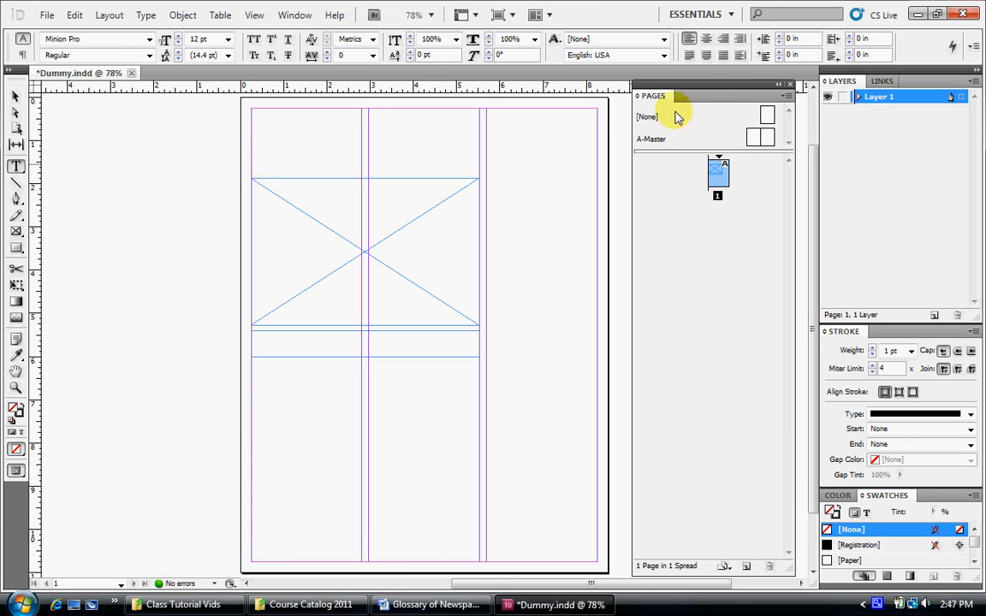
- Shrink the floating Pages panel and position it over the middle of page 1
drag(721, 92, 587, 86)
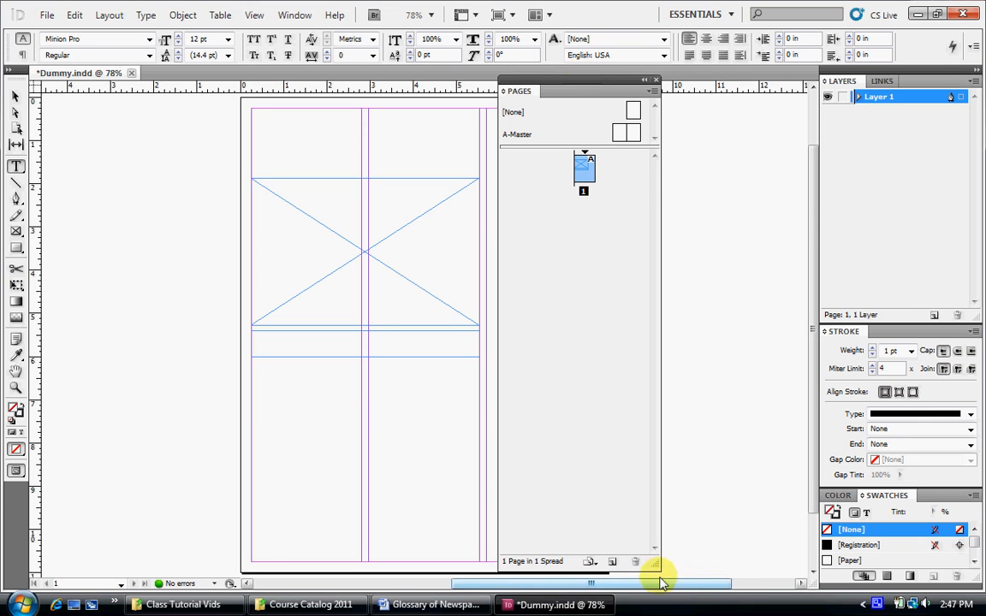
drag(654, 563, 675, 256)
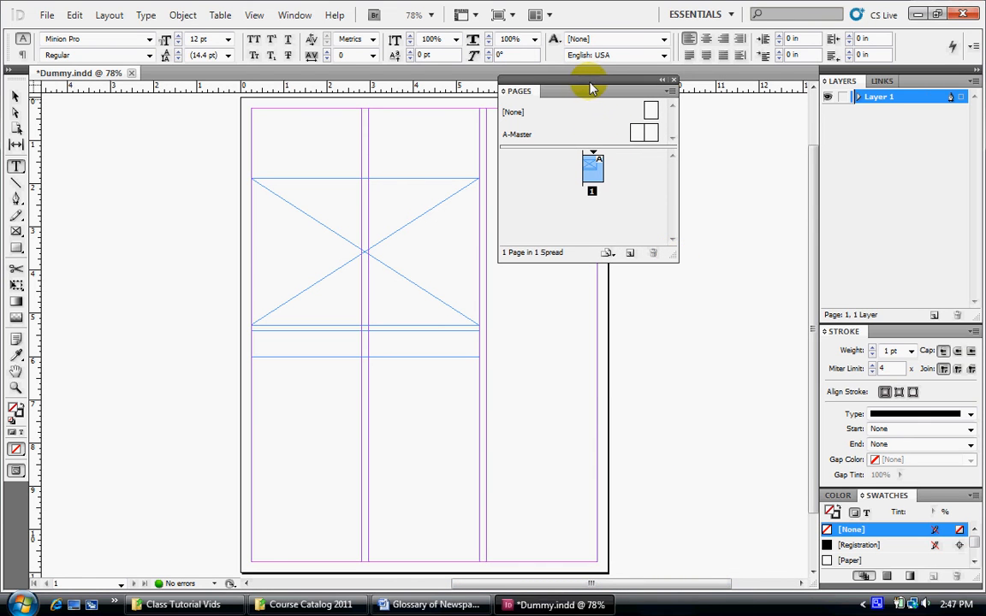
drag(590, 84, 450, 149)
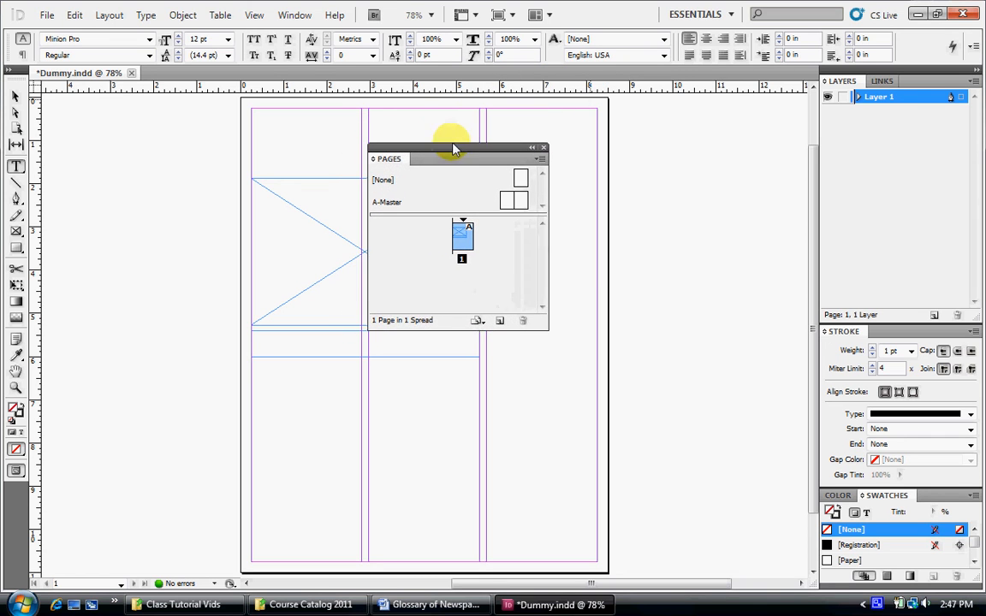
drag(541, 322, 567, 376)
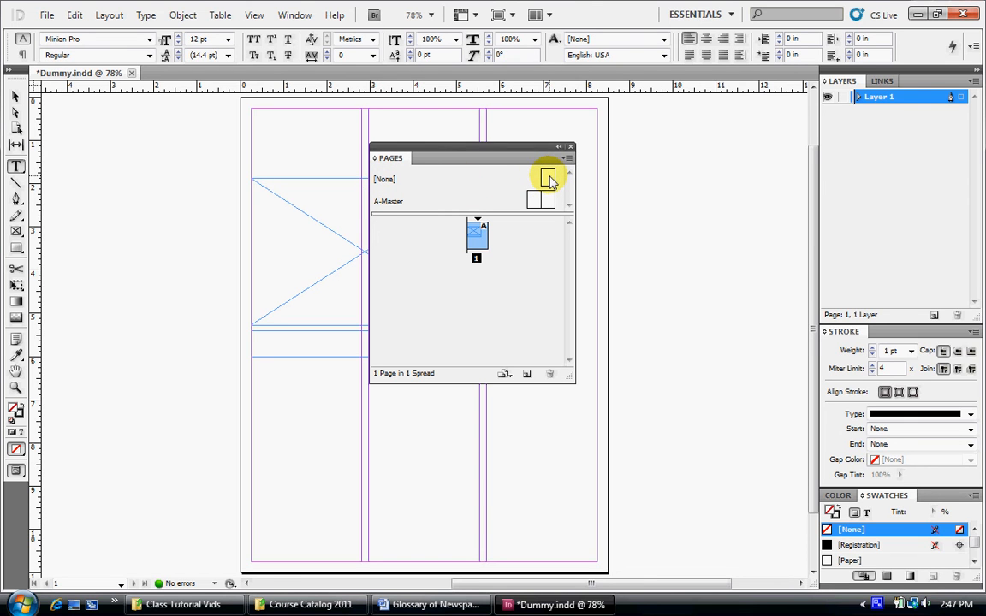
- Add pages 2 and 3 as a facing spread below page 1, using the [None] master
drag(547, 179, 473, 304)
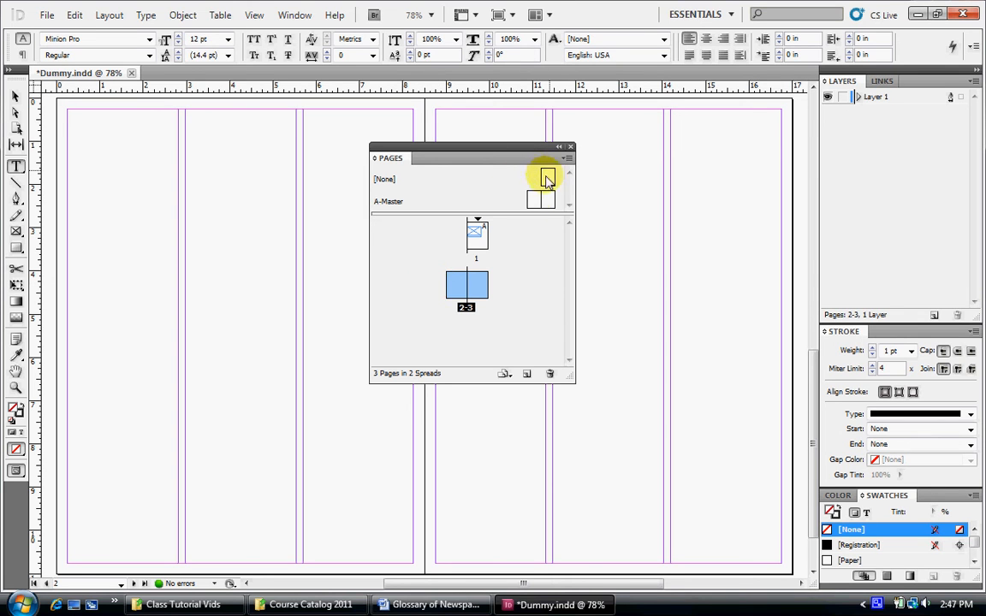
drag(548, 178, 468, 291)
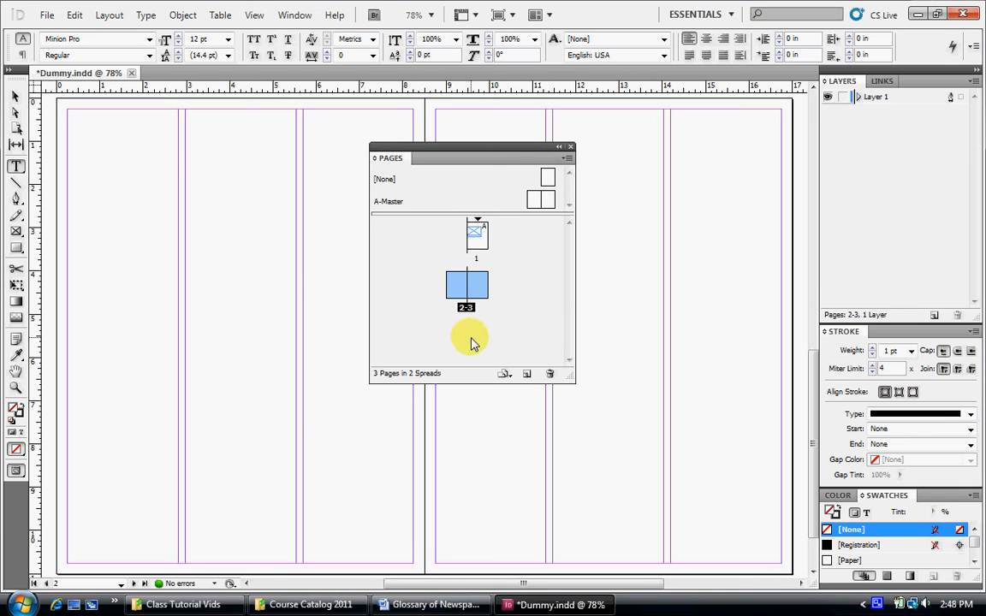
- Try adding a 4-5 spread from the [None] master below pages 2-3, and undo the addition
drag(547, 178, 483, 346)
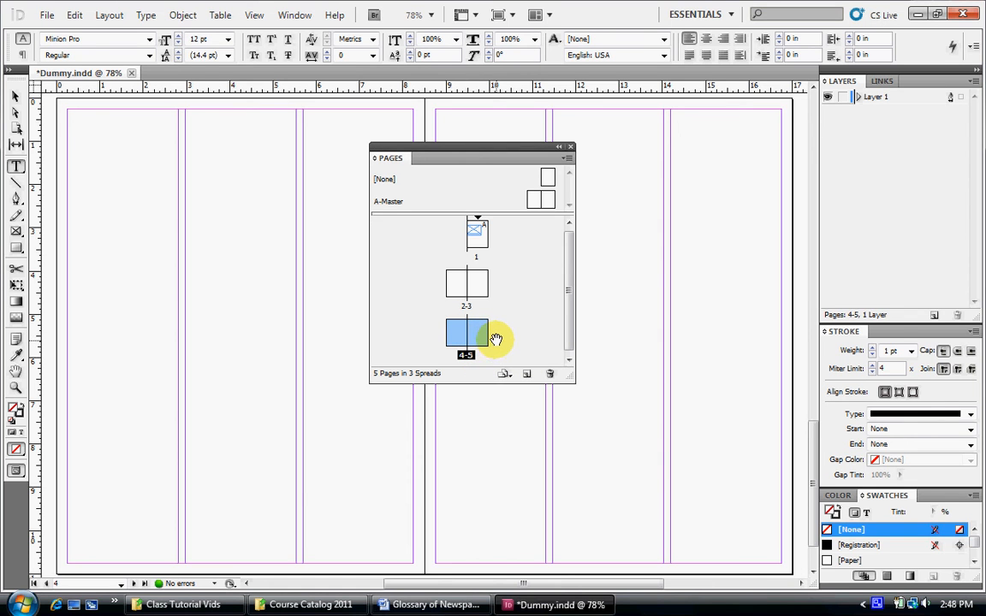
key(ctrl+z)
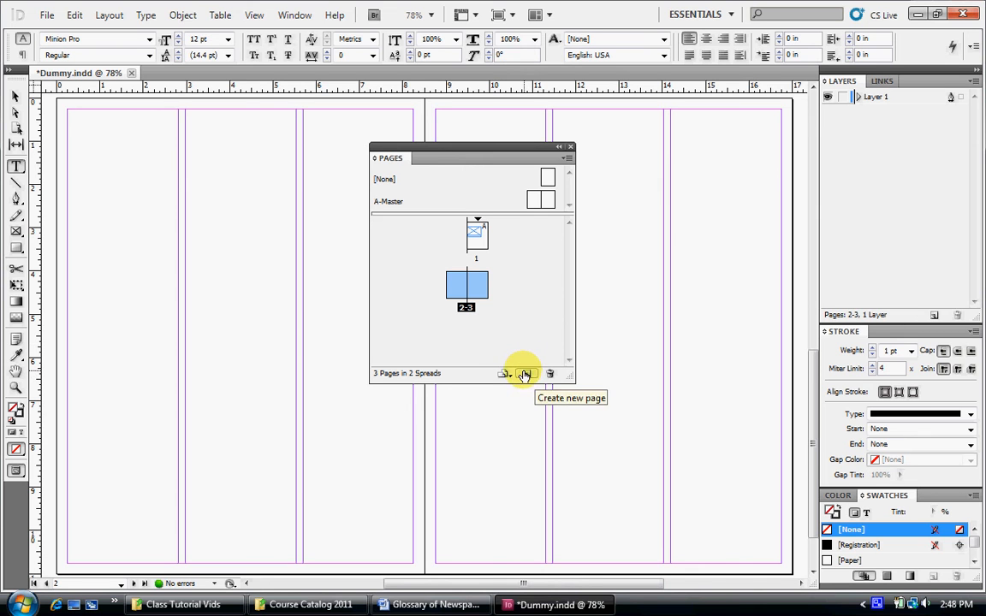
- Add a single page 4 after the 2-3 spread and move the Pages panel over page 3
click(485, 327)
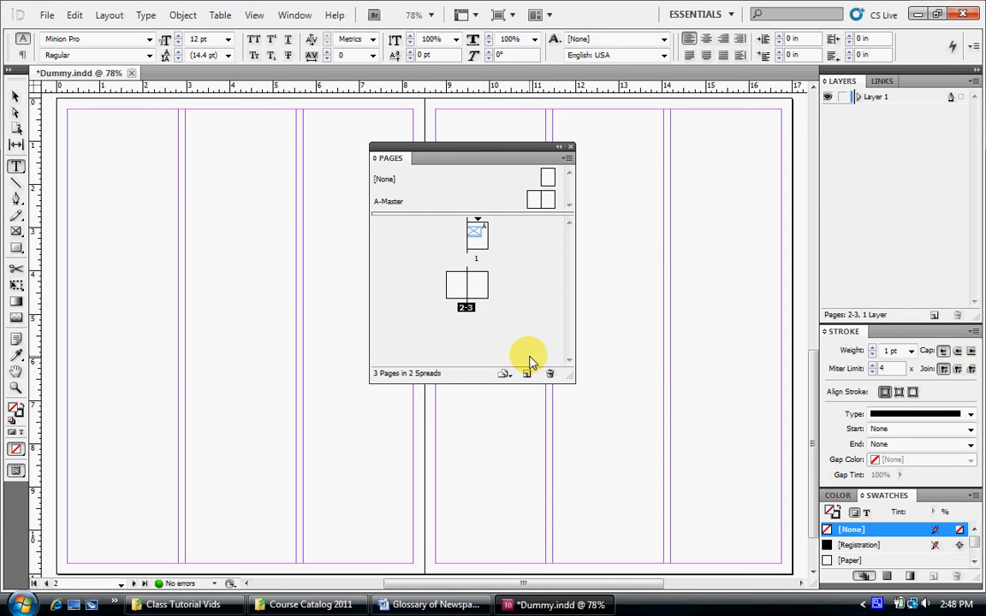
click(527, 374)
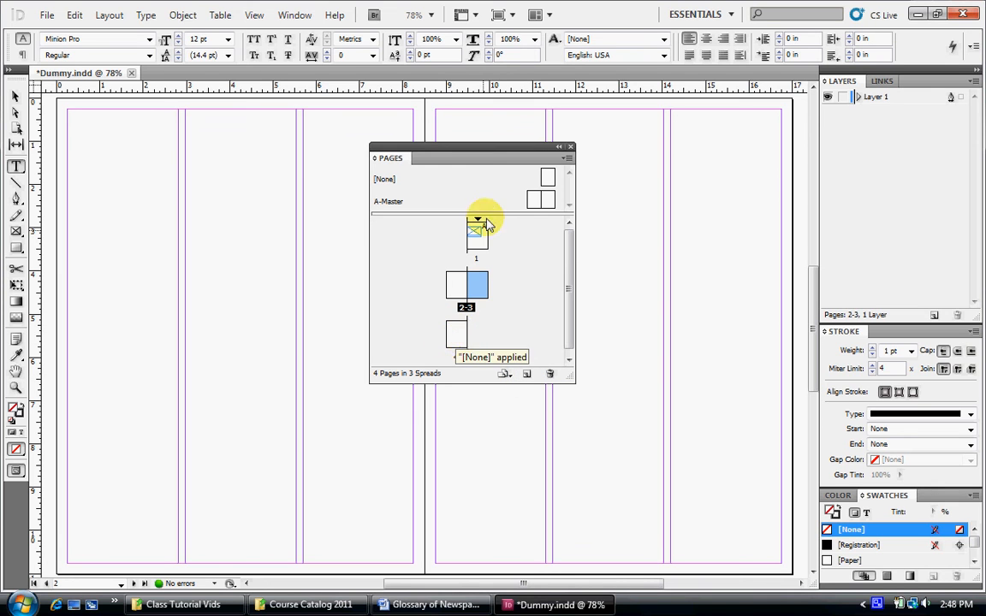
drag(486, 224, 476, 226)
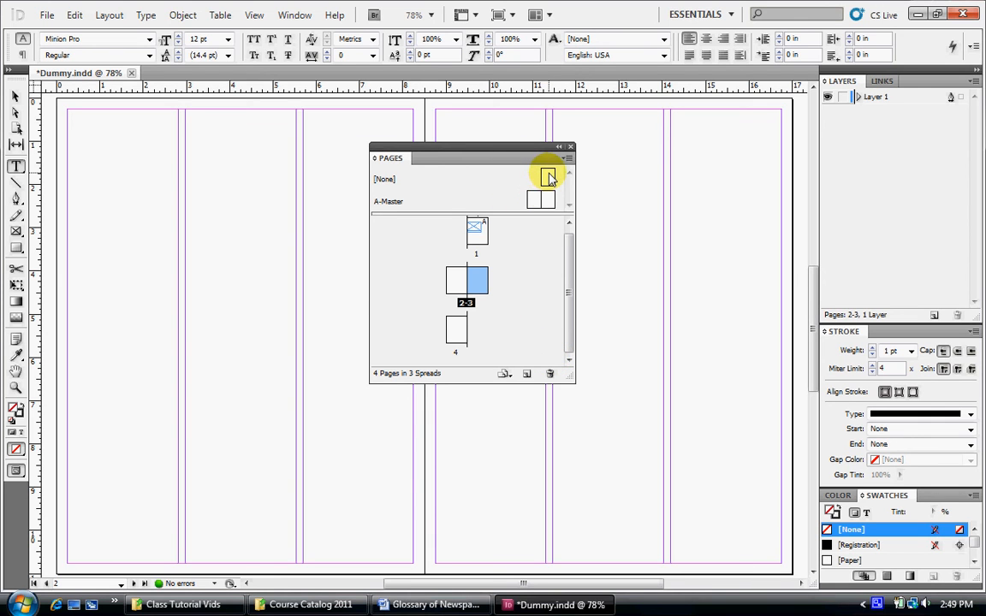
drag(547, 177, 458, 291)
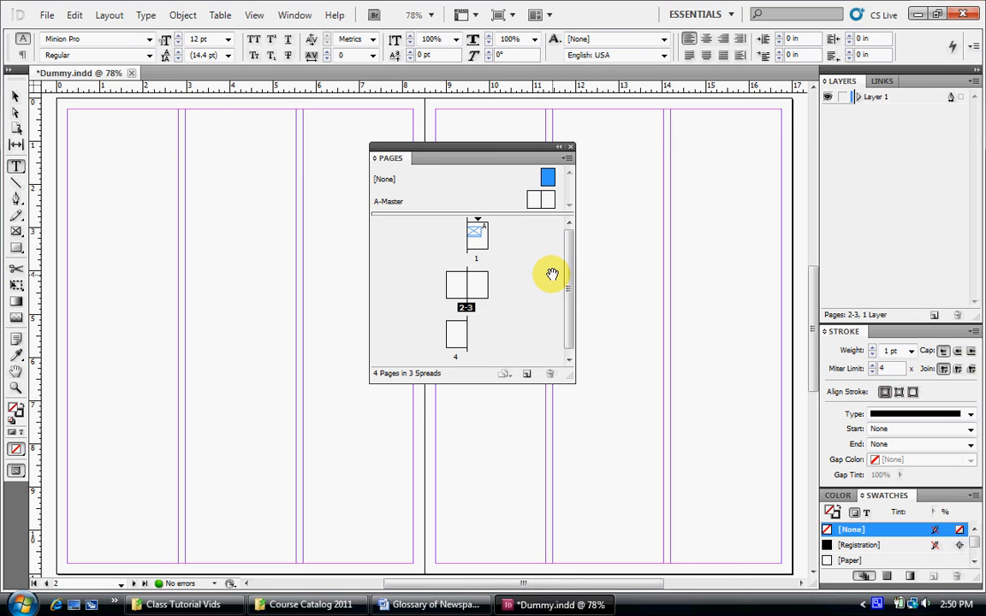
drag(472, 161, 593, 251)
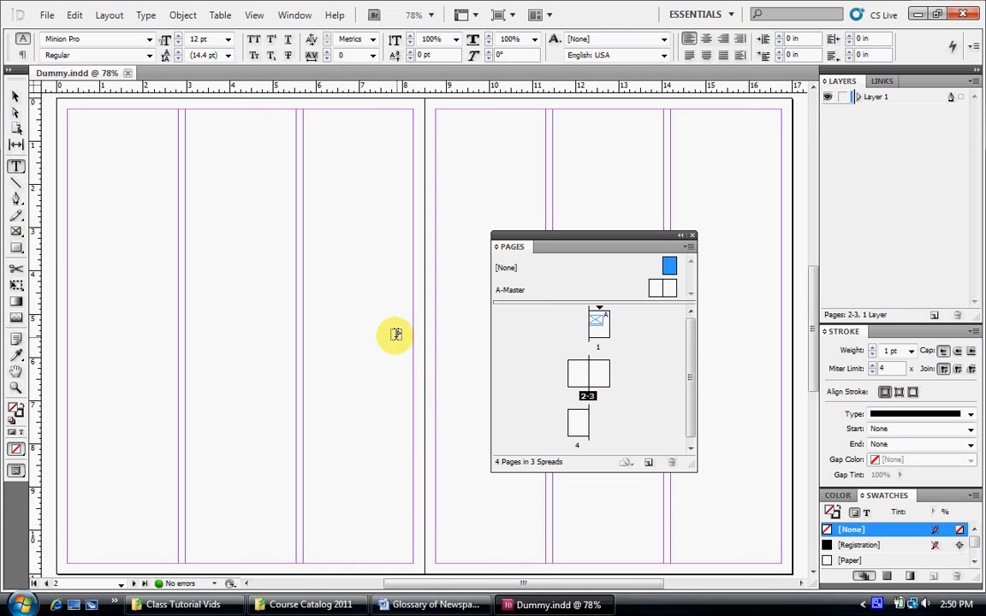
- Inspect the page 2-3 spread at zoom levels from 150% down to 25%, returning to the 78% fit view
scroll(389, 336, left, 3)
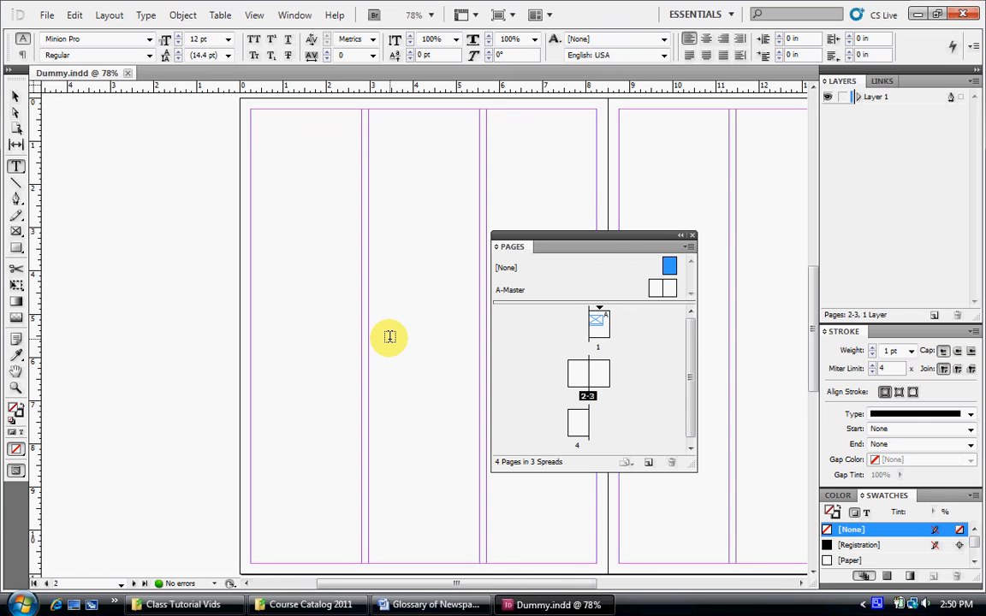
key(ctrl+minus)
key(ctrl+equal)
key(ctrl+equal)
key(ctrl+equal)
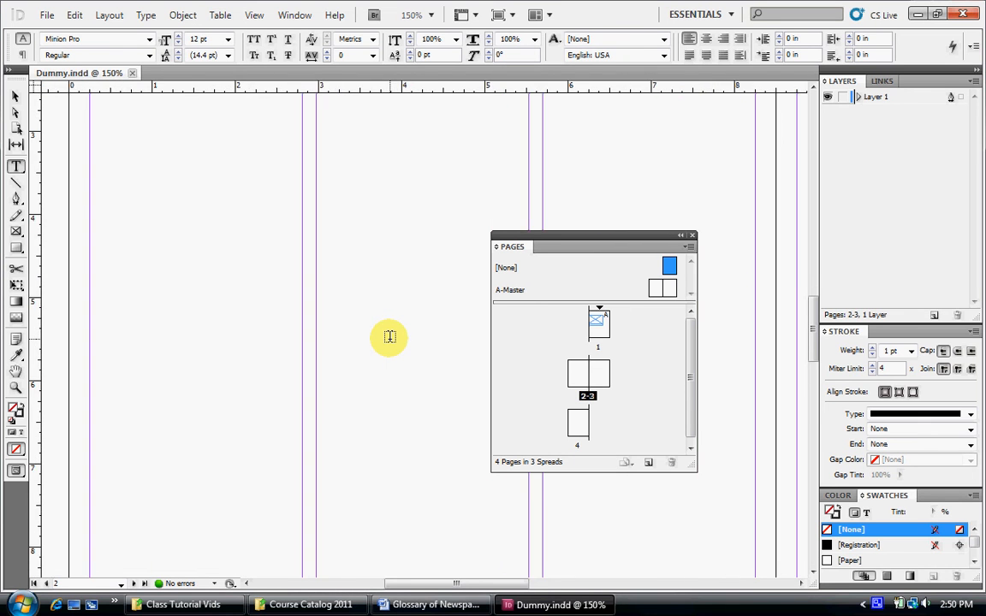
key(ctrl+minus)
key(ctrl+minus)
key(ctrl+minus)
key(ctrl+minus)
key(ctrl+minus)
key(ctrl+minus)
key(ctrl+equal)
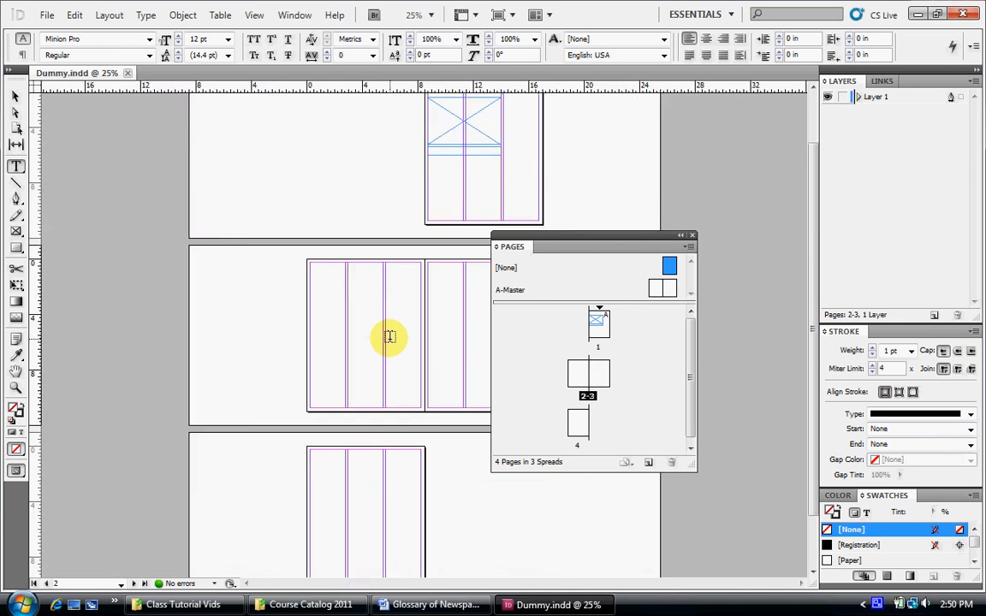
key(ctrl+minus)
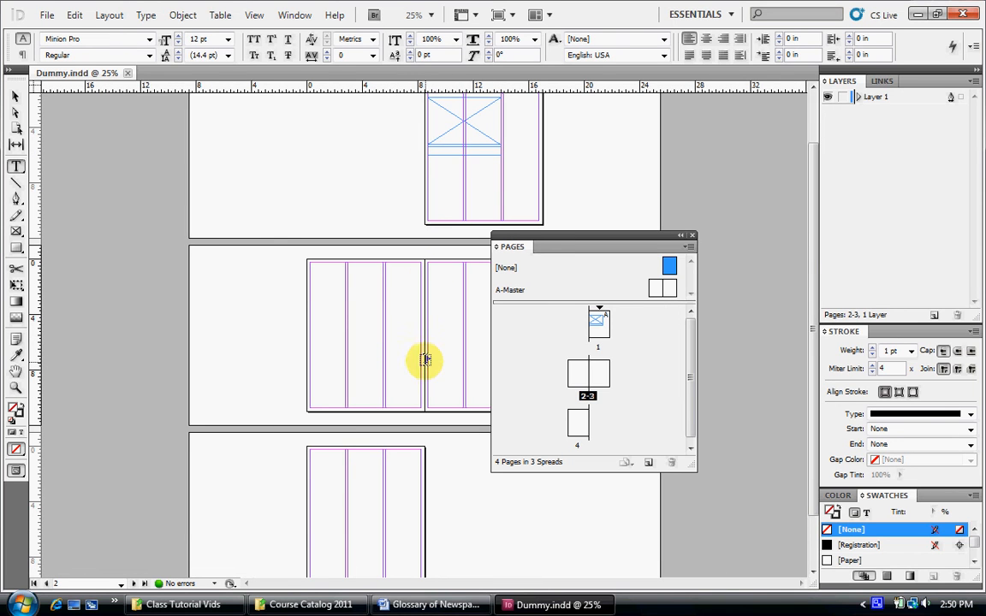
key(ctrl+0)
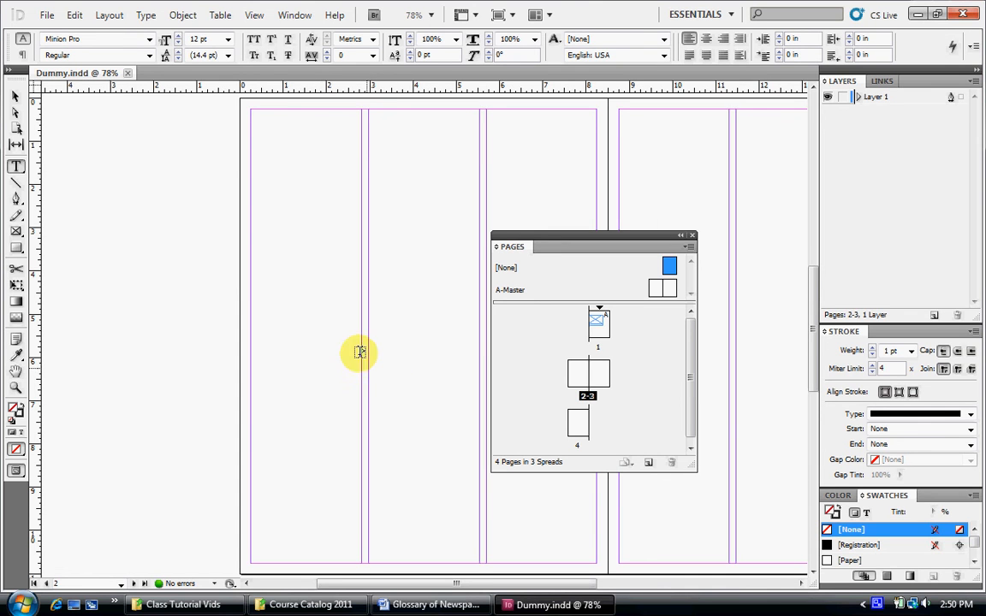
- Compare the 12.5% overview of all four pages with closer views of spread 2-3, ending at 75%
key(ctrl+minus)
key(ctrl+minus)
key(ctrl+minus)
key(ctrl+minus)
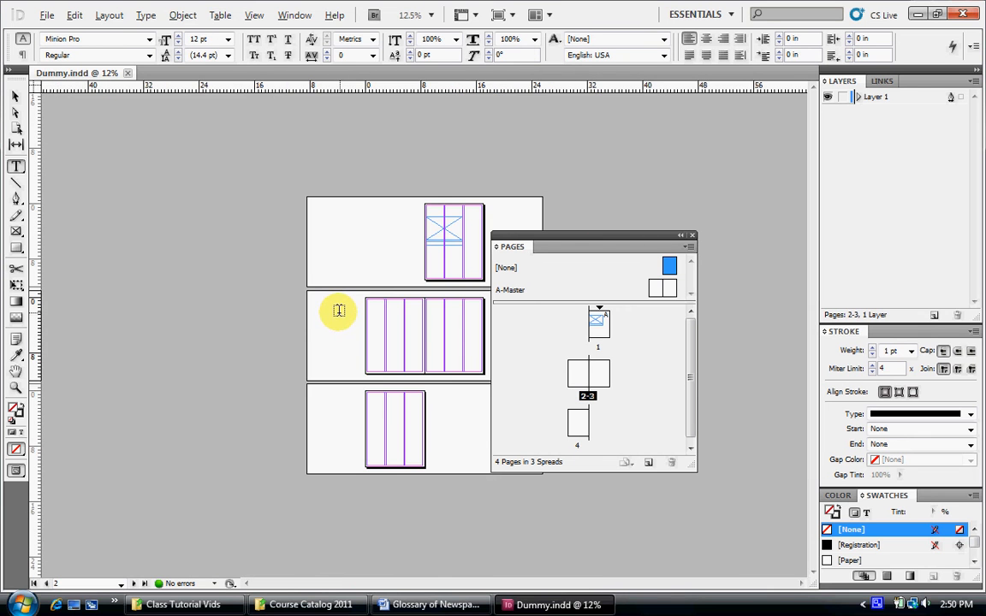
scroll(337, 311, up, 3)
scroll(336, 312, down, 4)
scroll(335, 312, up, 4)
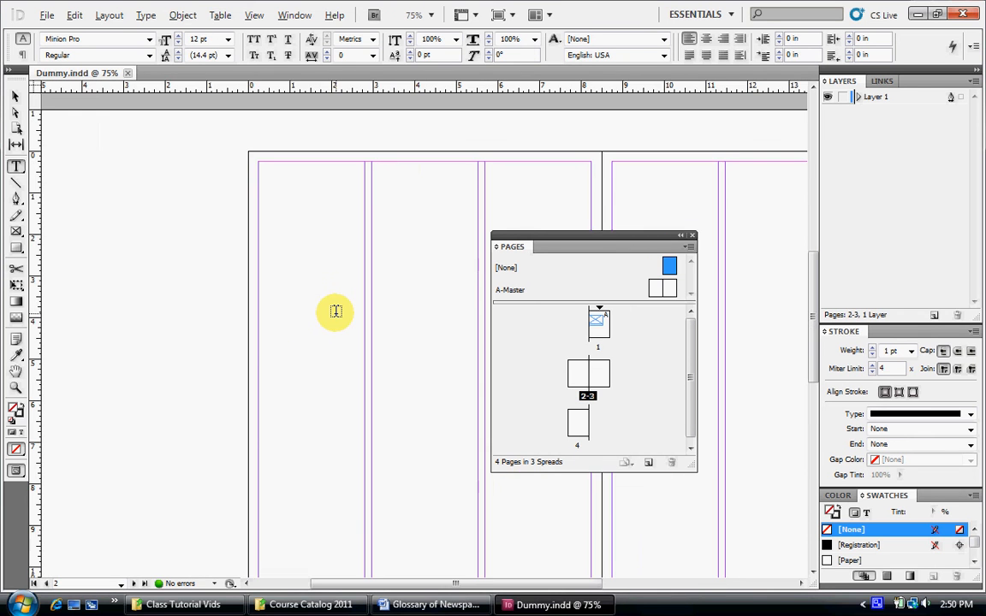
scroll(335, 312, down, 2)
scroll(335, 311, up, 1)
scroll(333, 312, down, 1)
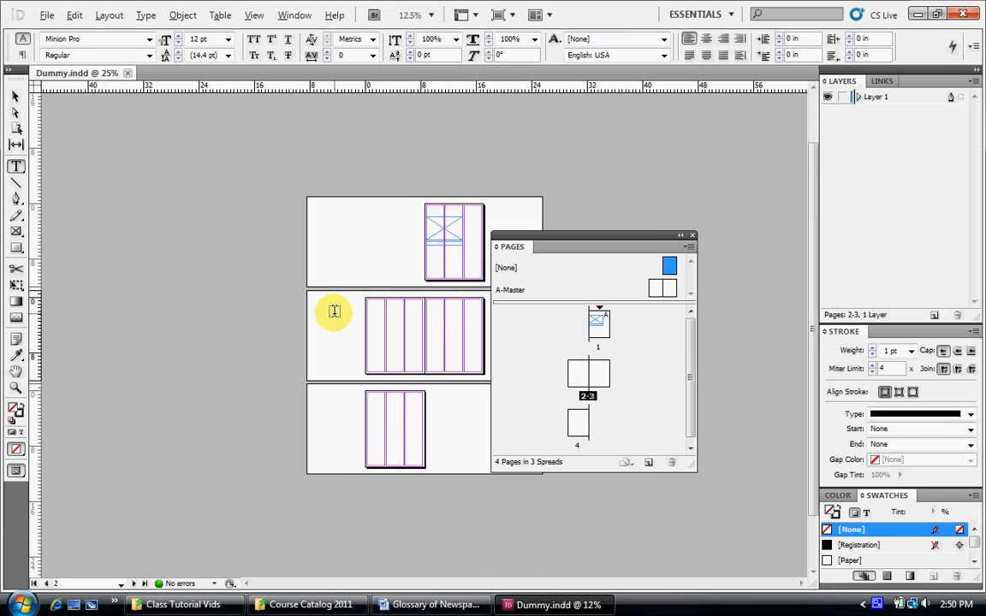
scroll(334, 311, up, 2)
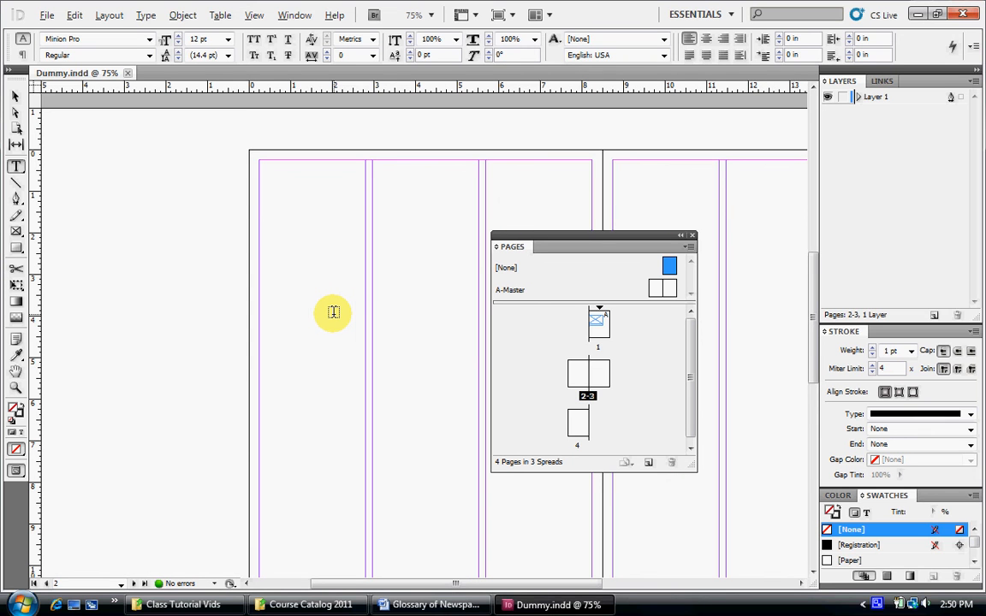
scroll(333, 313, down, 2)
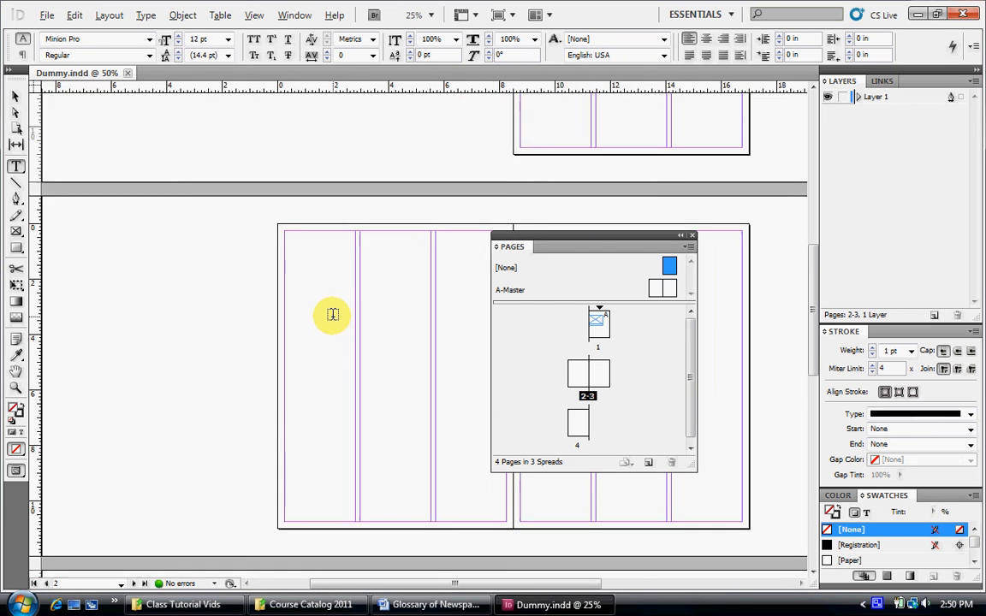
scroll(332, 314, up, 2)
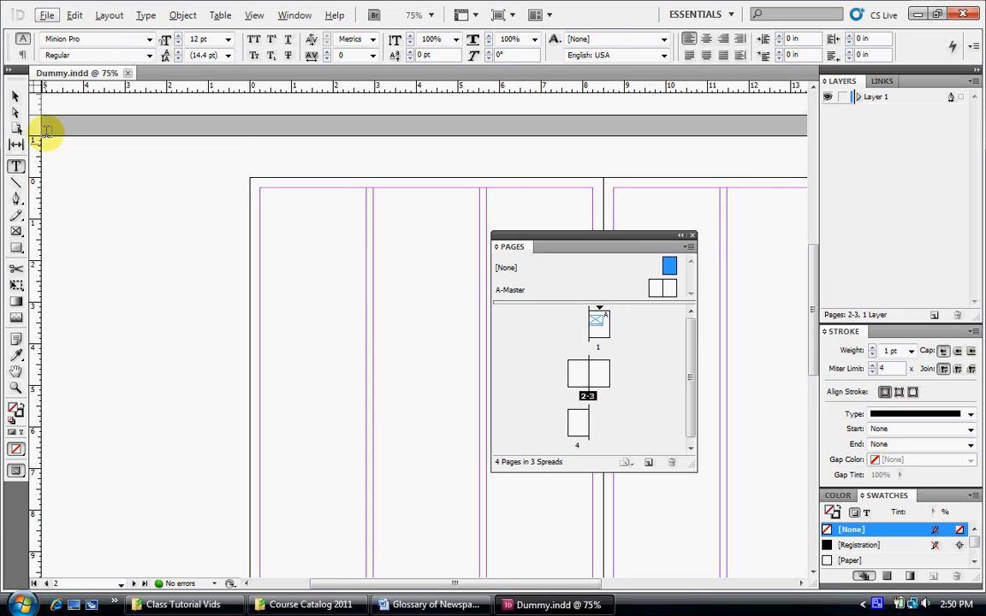
- Activate the Selection tool and pan through spread 2-3, page 1 and page 4, ending on page 1's frames
click(15, 95)
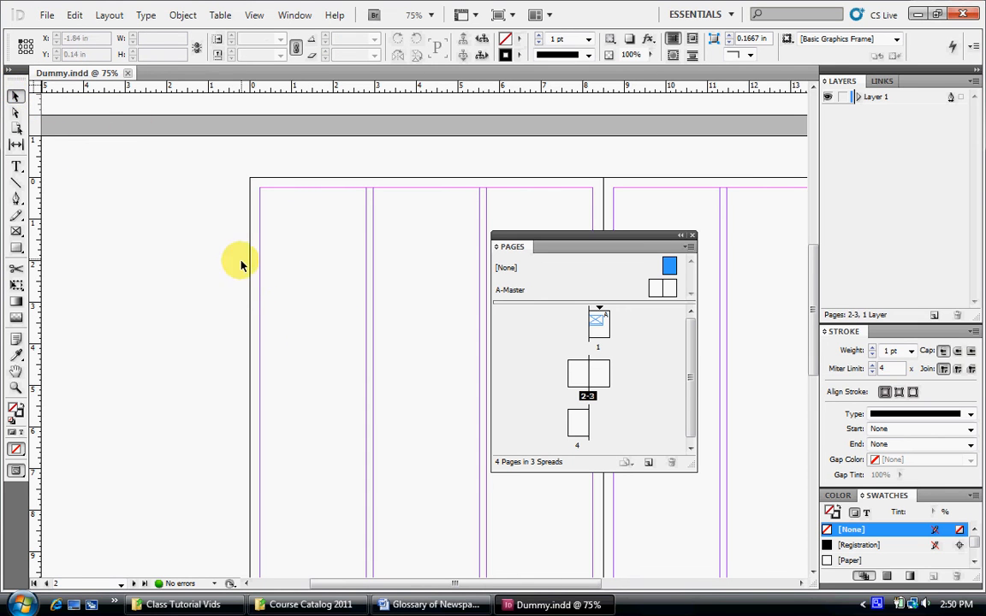
drag(351, 319, 130, 236)
drag(262, 336, 143, 208)
drag(252, 277, 160, 242)
drag(406, 201, 514, 506)
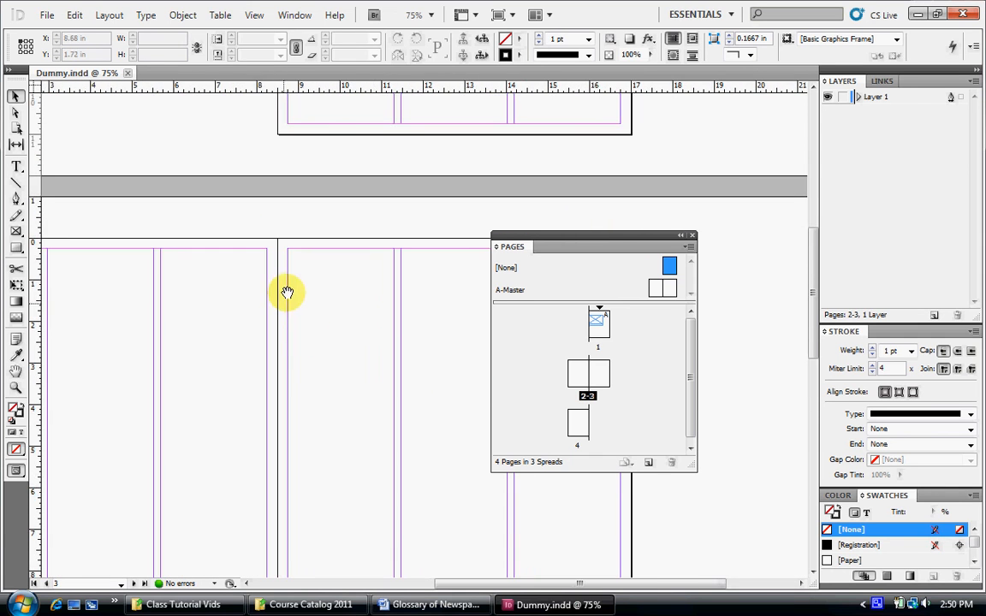
drag(286, 290, 255, 474)
drag(300, 310, 325, 291)
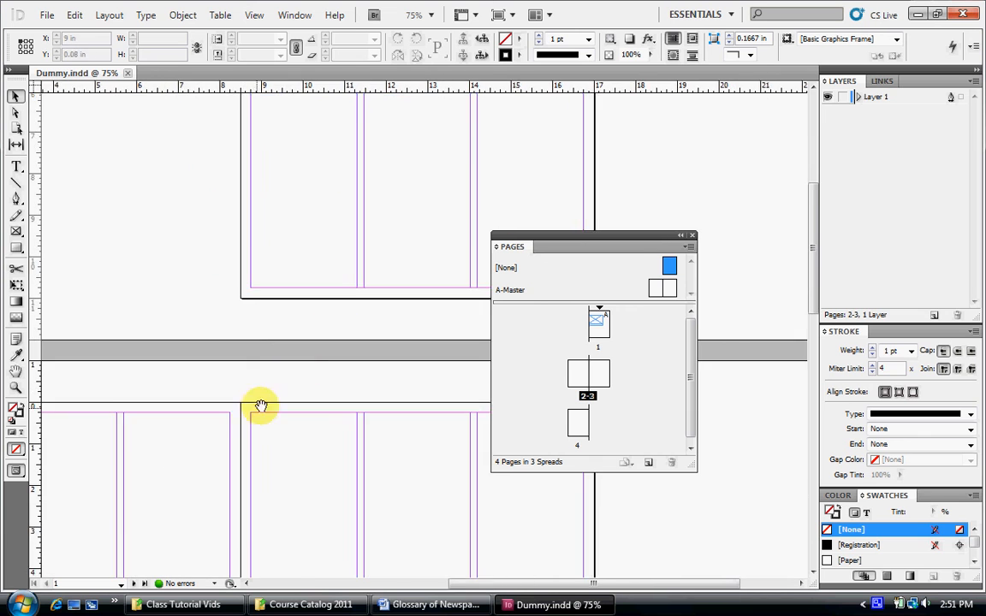
drag(248, 424, 313, 317)
drag(228, 399, 281, 325)
drag(211, 419, 288, 285)
drag(211, 467, 234, 279)
drag(228, 427, 233, 271)
drag(253, 413, 230, 263)
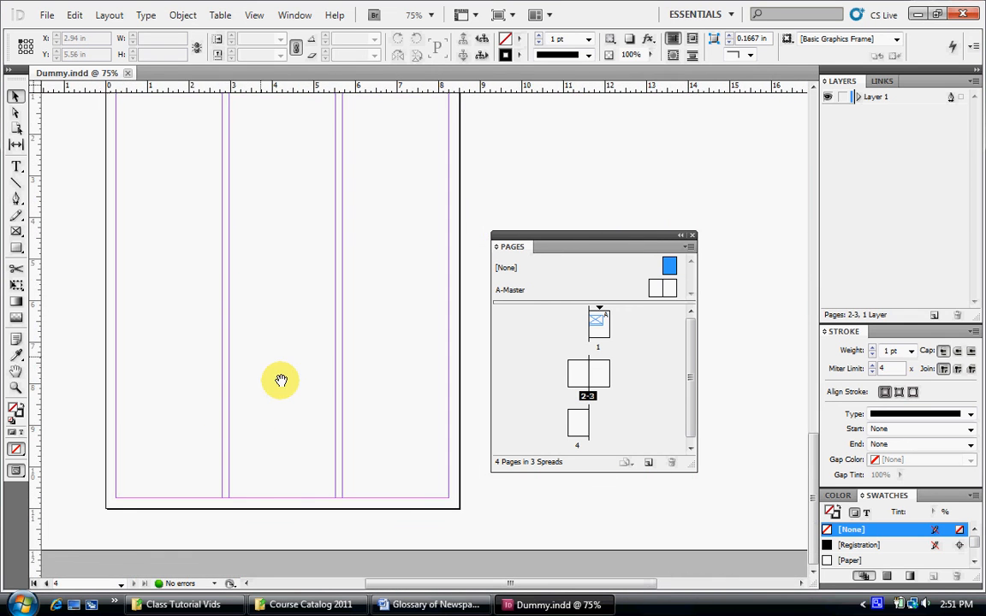
drag(286, 368, 240, 233)
drag(245, 190, 313, 440)
drag(260, 304, 267, 353)
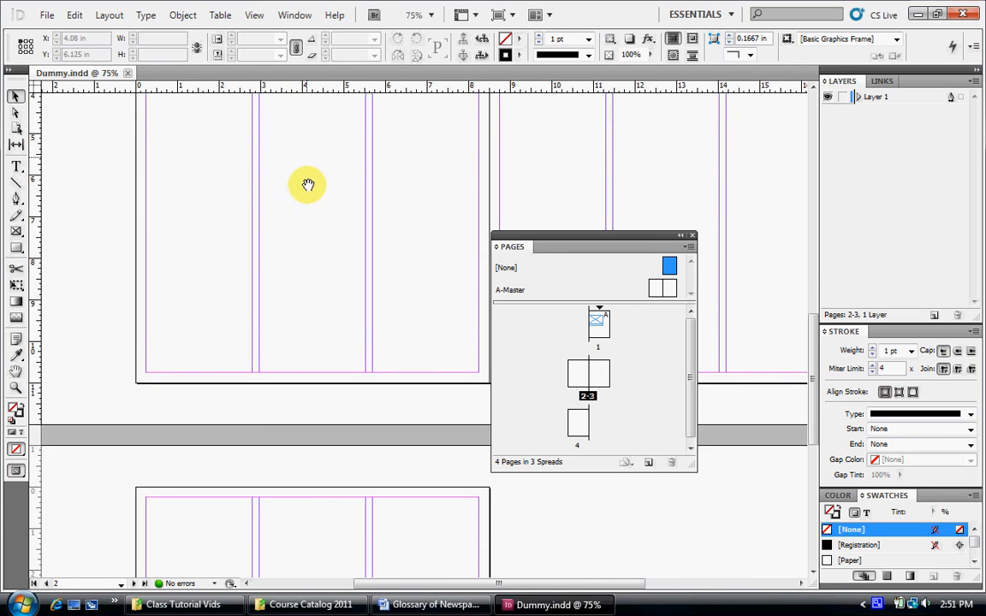
drag(308, 181, 238, 377)
drag(257, 198, 240, 297)
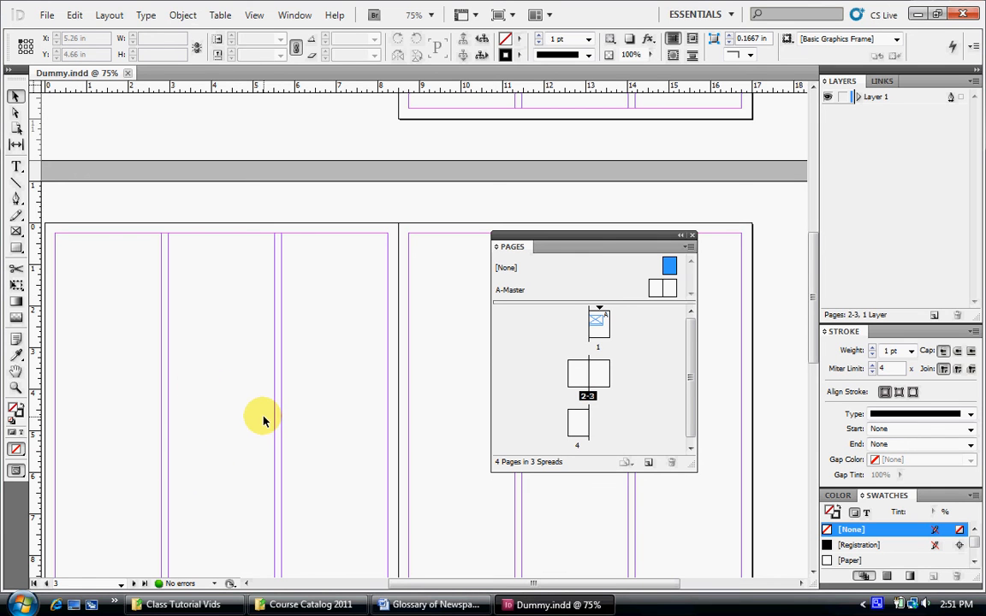
drag(260, 439, 94, 611)
drag(319, 196, 295, 384)
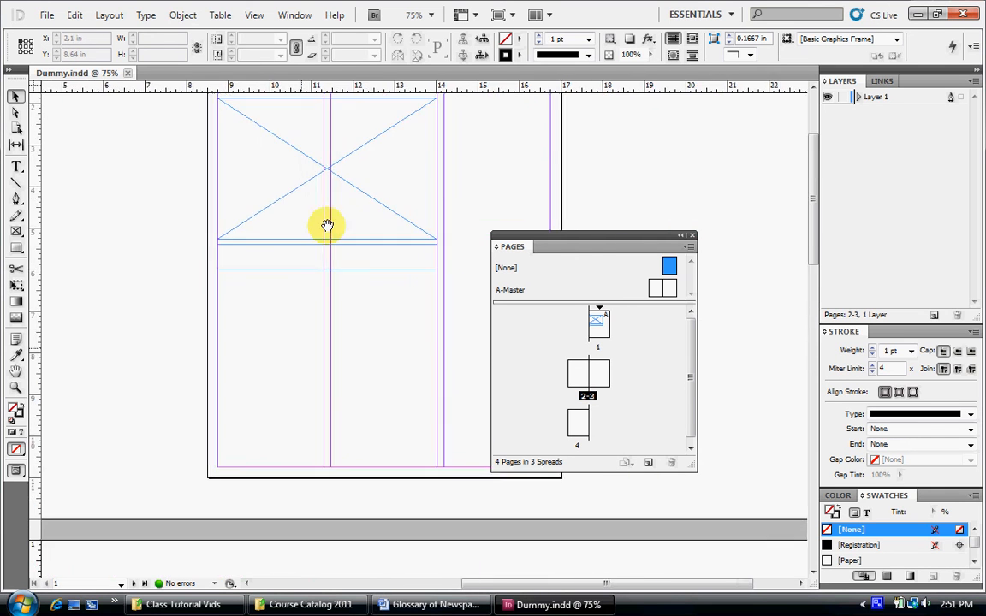
- View page 1 in full, jump to page 4, and step back through the pages to page 2
drag(327, 225, 329, 330)
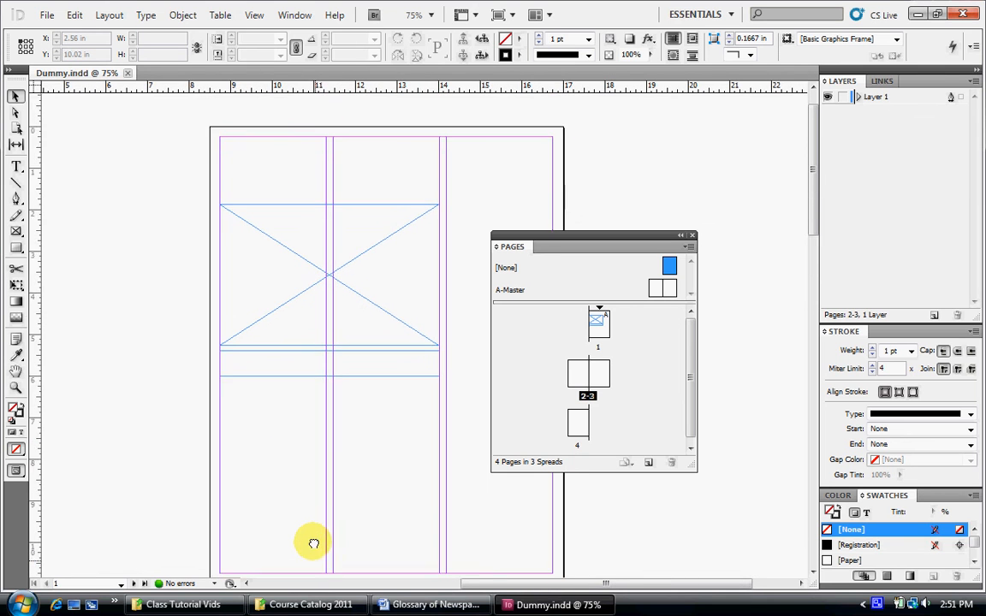
drag(313, 544, 307, 512)
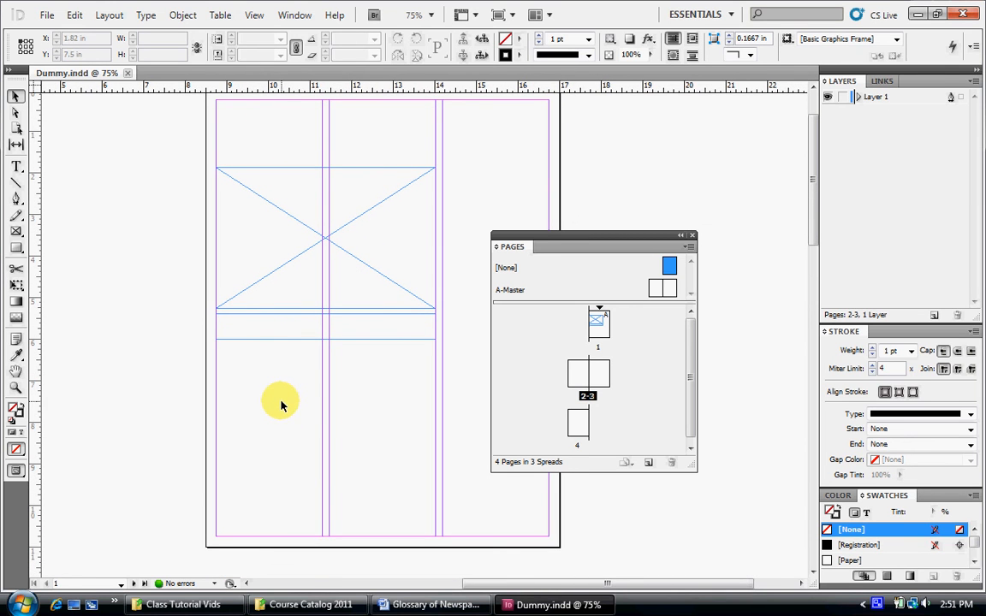
click(121, 583)
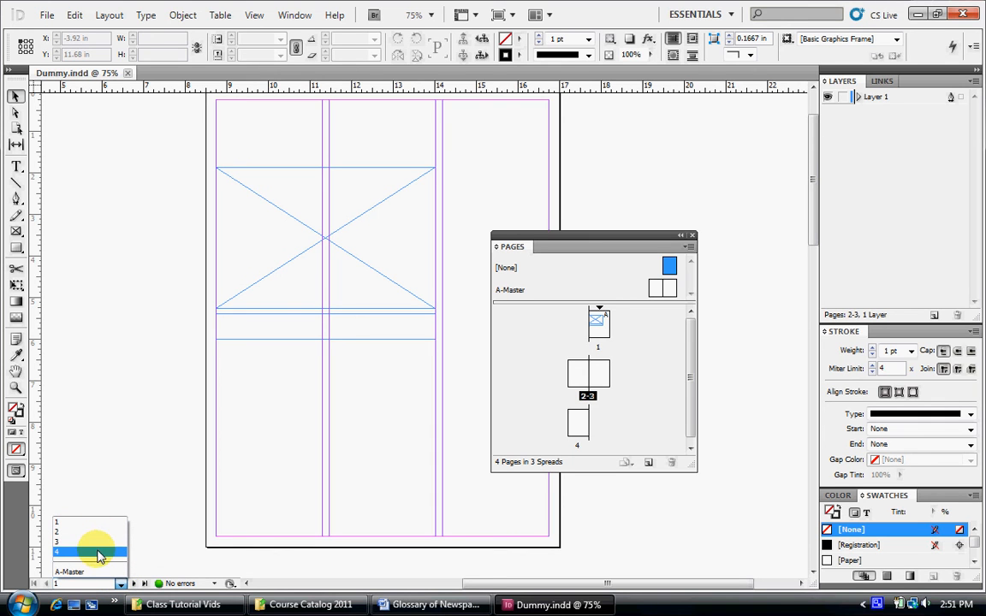
click(97, 551)
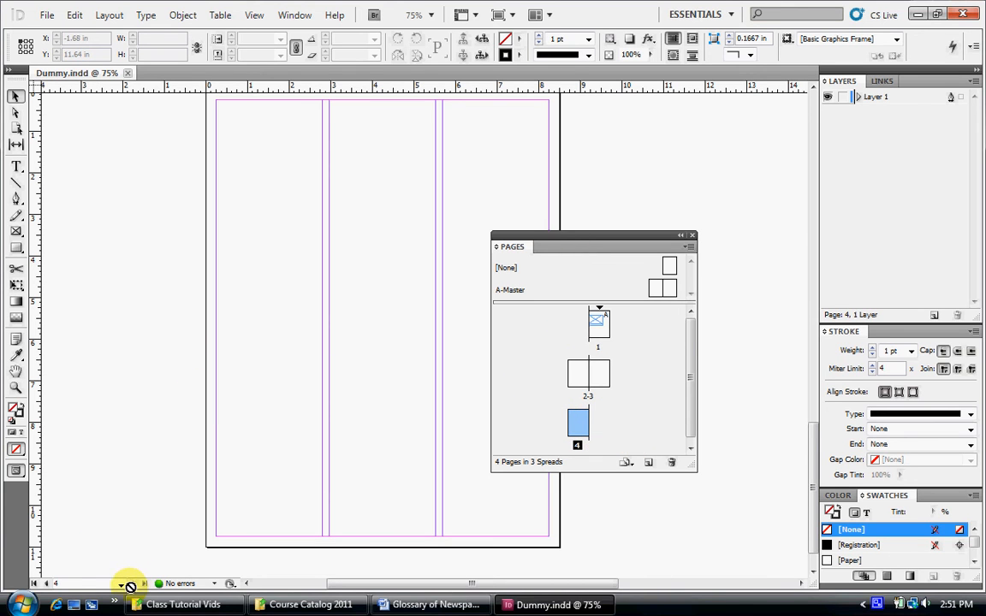
click(46, 587)
click(46, 587)
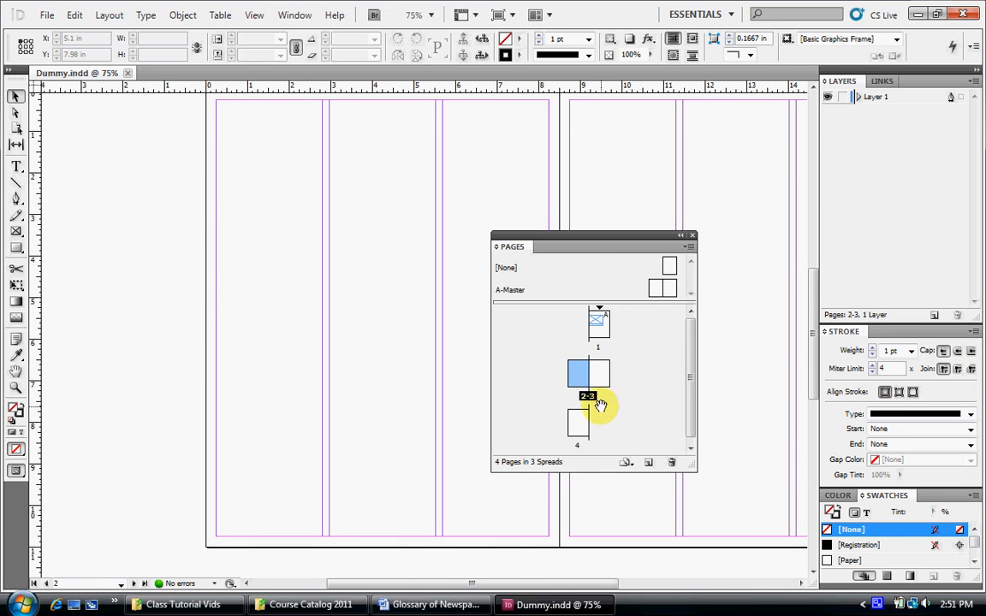
- Display page 3, page 1 and page 4 in turn by choosing each page directly
drag(556, 257, 596, 374)
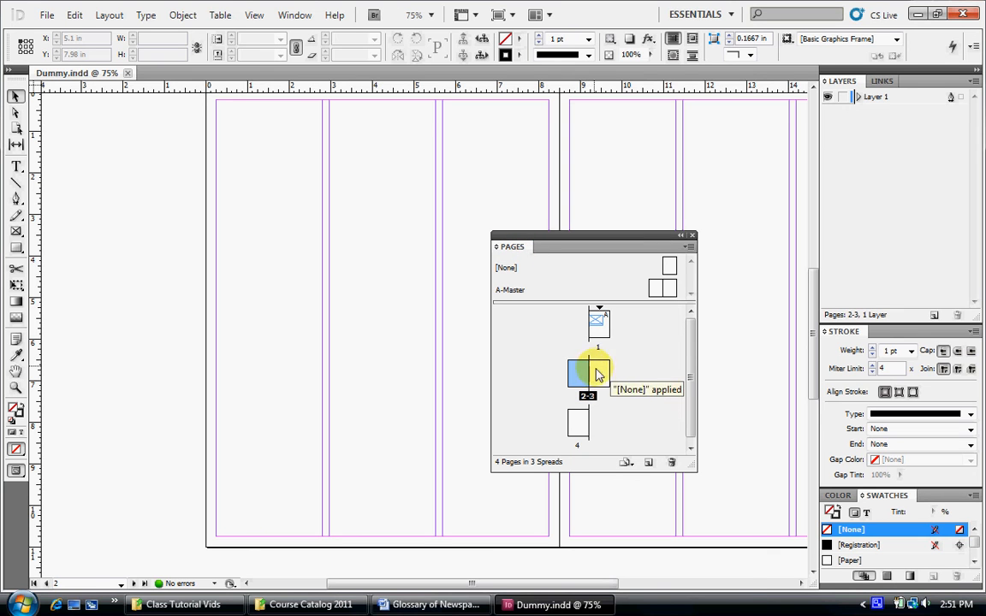
double_click(598, 374)
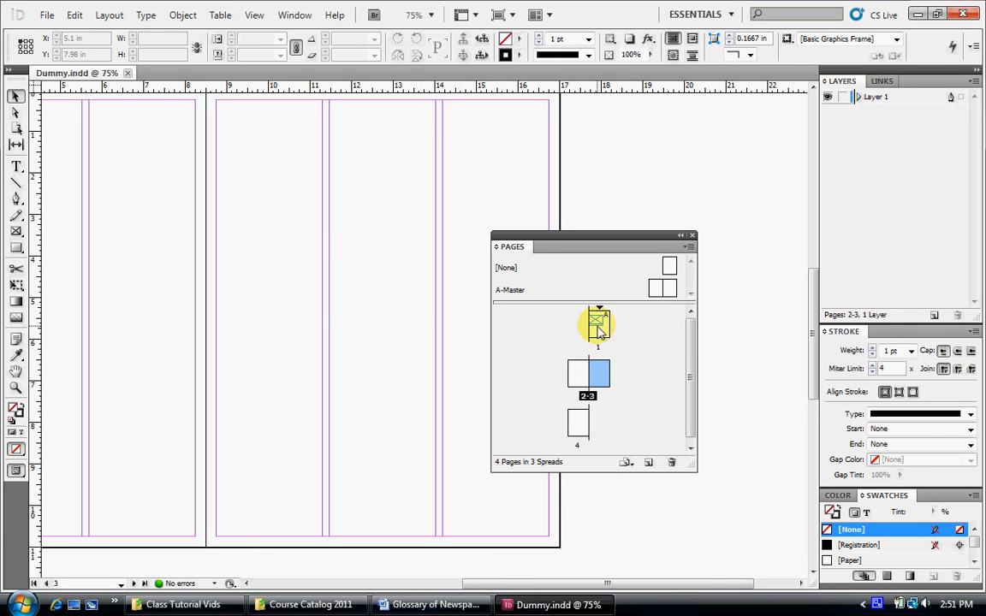
double_click(598, 329)
double_click(577, 426)
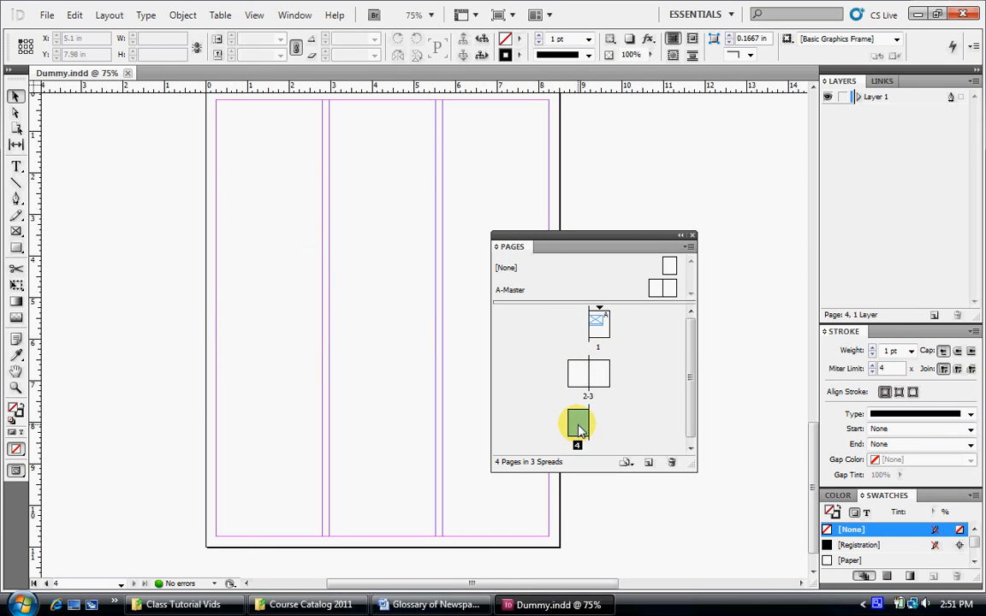
- Move the Pages panel clear of page 4 and pan through the document back to page 1
drag(556, 242, 669, 128)
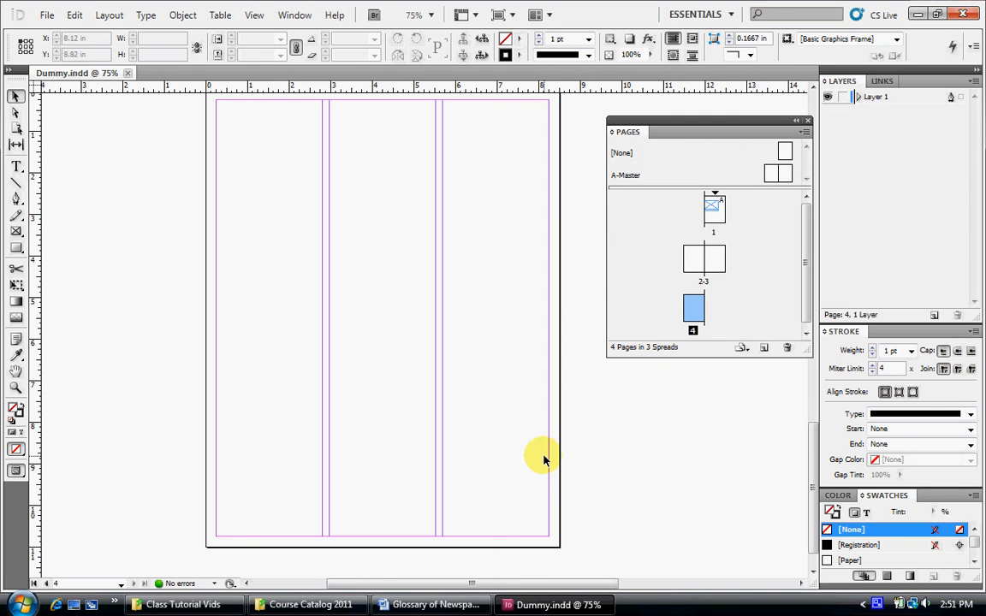
key(space)
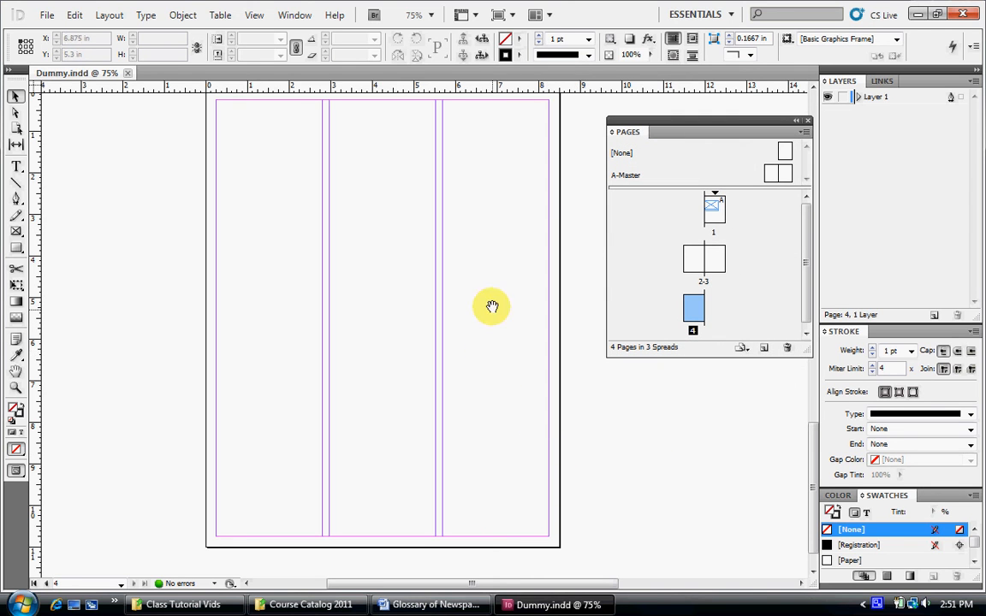
drag(496, 274, 378, 481)
drag(484, 203, 462, 422)
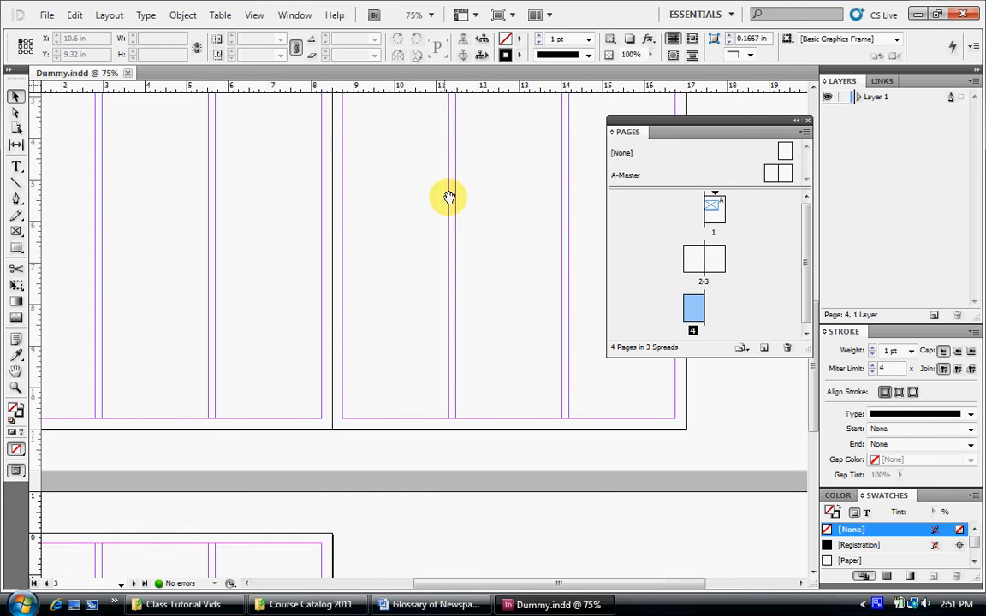
drag(449, 198, 427, 453)
drag(428, 218, 325, 536)
mouse_move(492, 269)
mouse_down()
mouse_move(429, 403)
mouse_move(482, 364)
mouse_up()
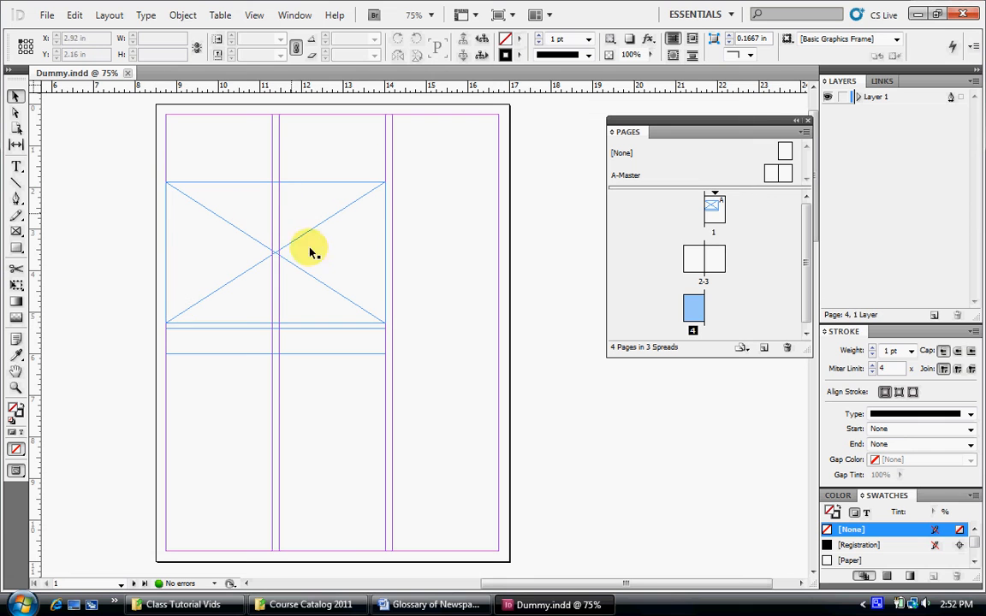
- Float the Swatches panel and fill page 1's text frame with C=100 M=0 Y=0 K=0 and the graphics frame with C=0 M=0 Y=100 K=0
click(264, 274)
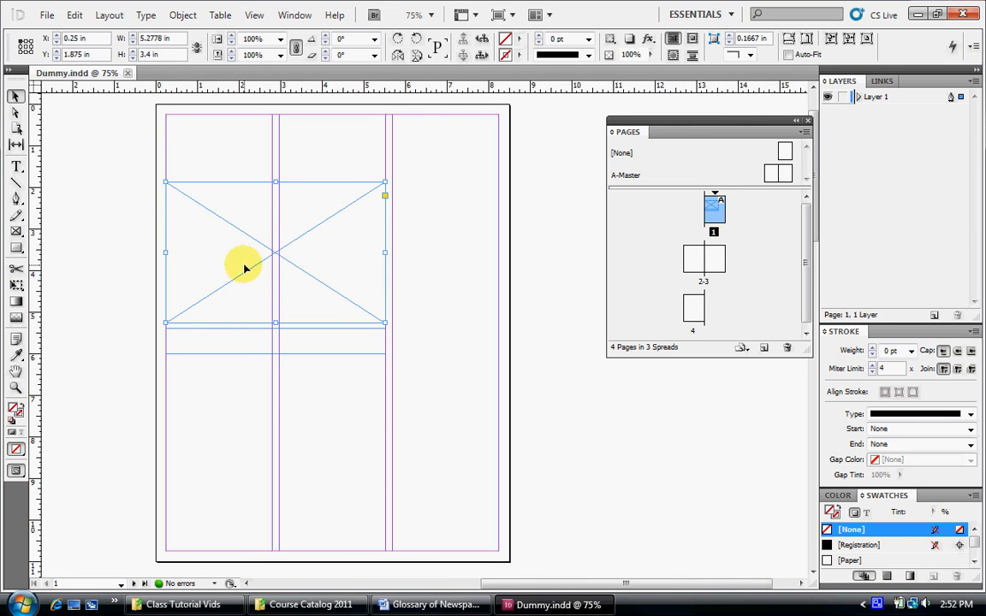
click(224, 351)
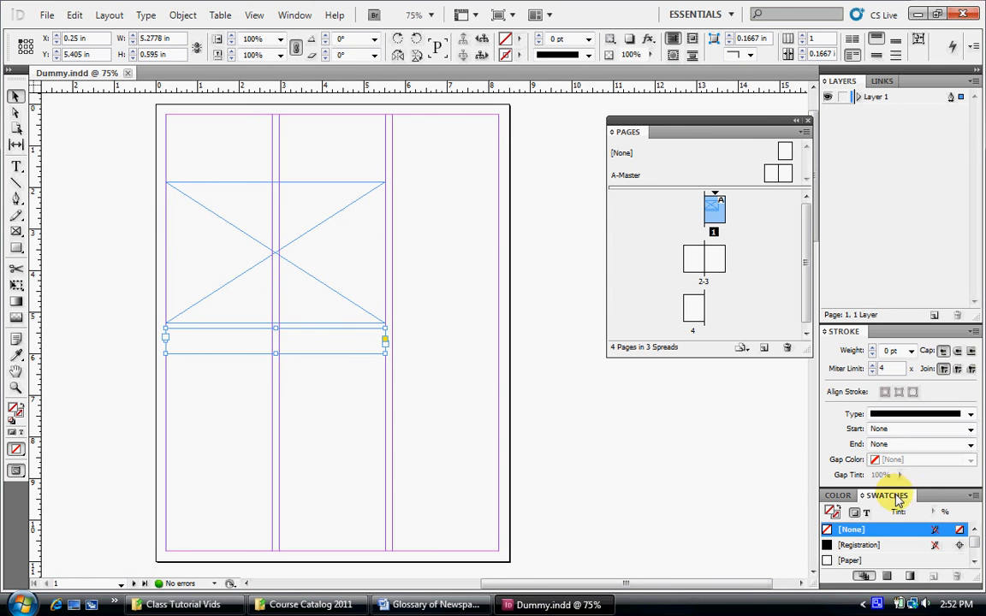
drag(894, 501, 462, 259)
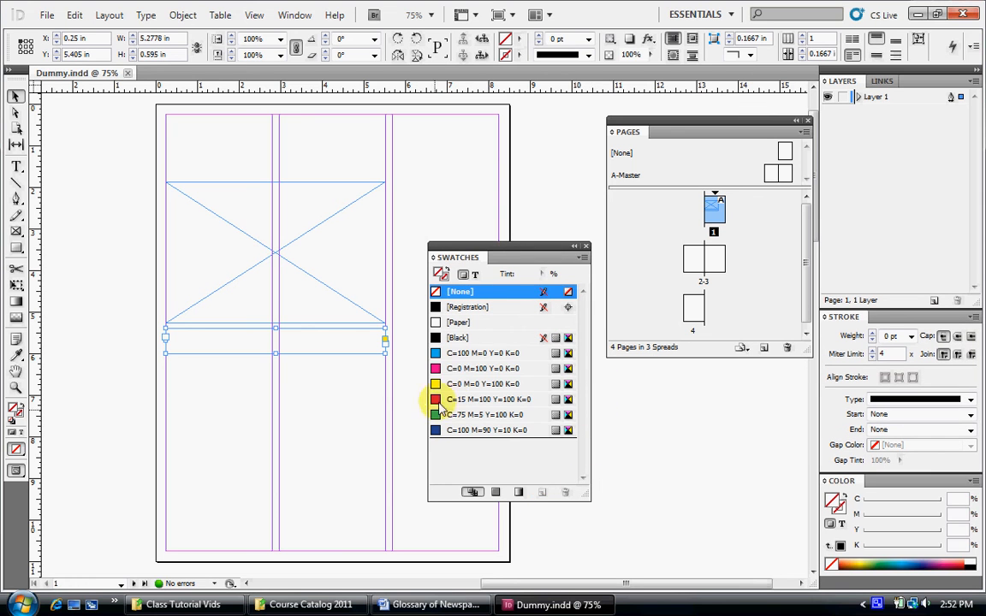
click(436, 354)
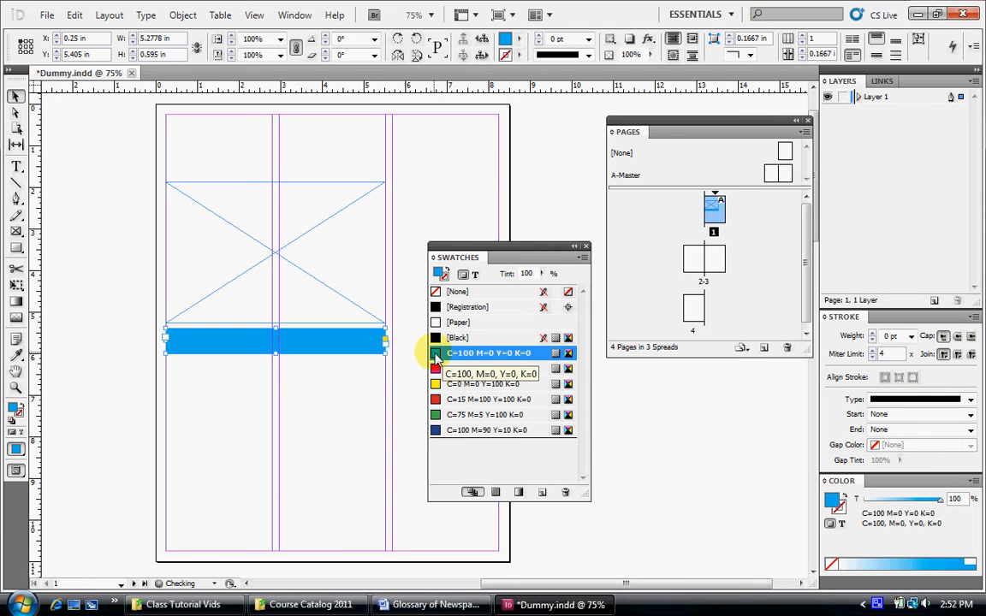
click(290, 270)
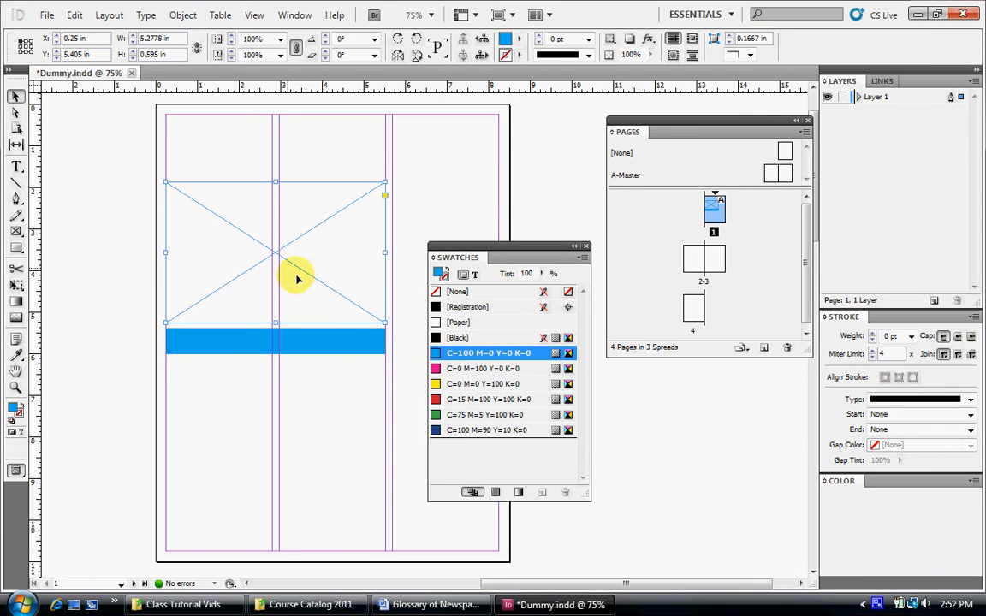
click(435, 389)
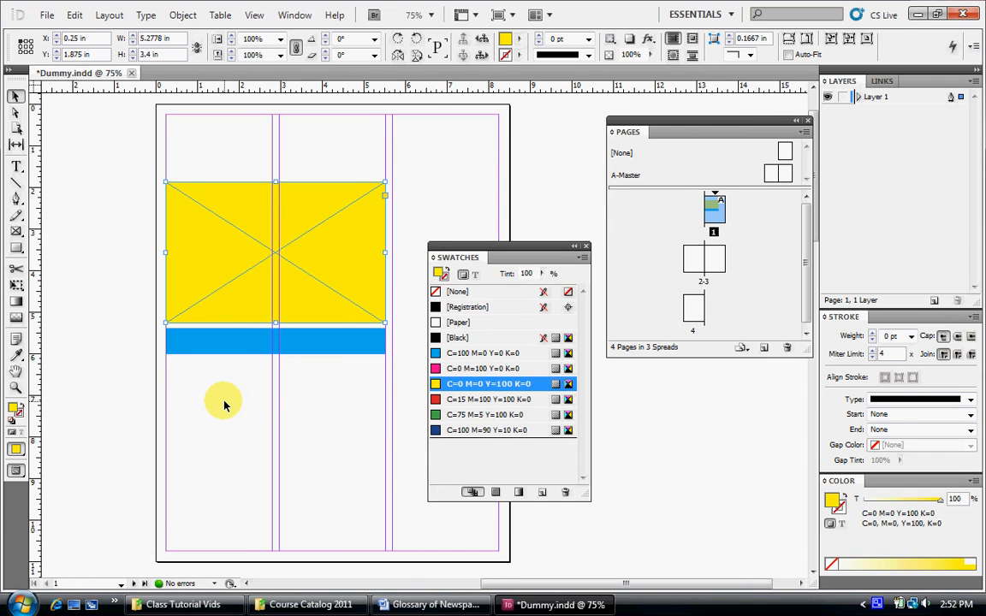
- Move the cyan text frame farther down page 1 and the yellow graphics frame down above it to Y 3.725 in
click(222, 328)
drag(214, 352, 212, 438)
drag(189, 237, 209, 347)
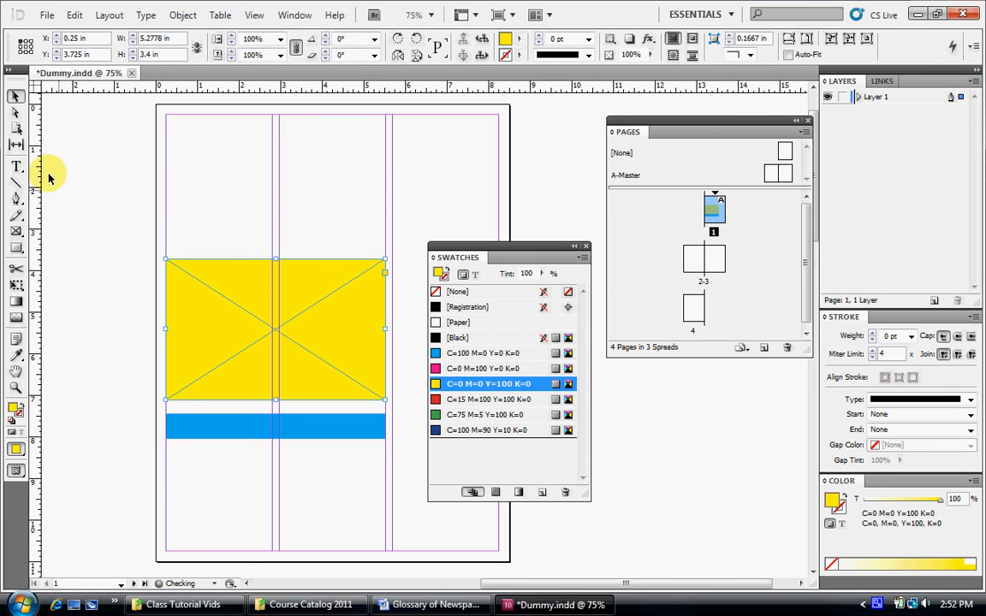
- Draw a text frame about 5.28 by 2.33 in across the first two columns, from below the cyan frame to the bottom margin
click(17, 164)
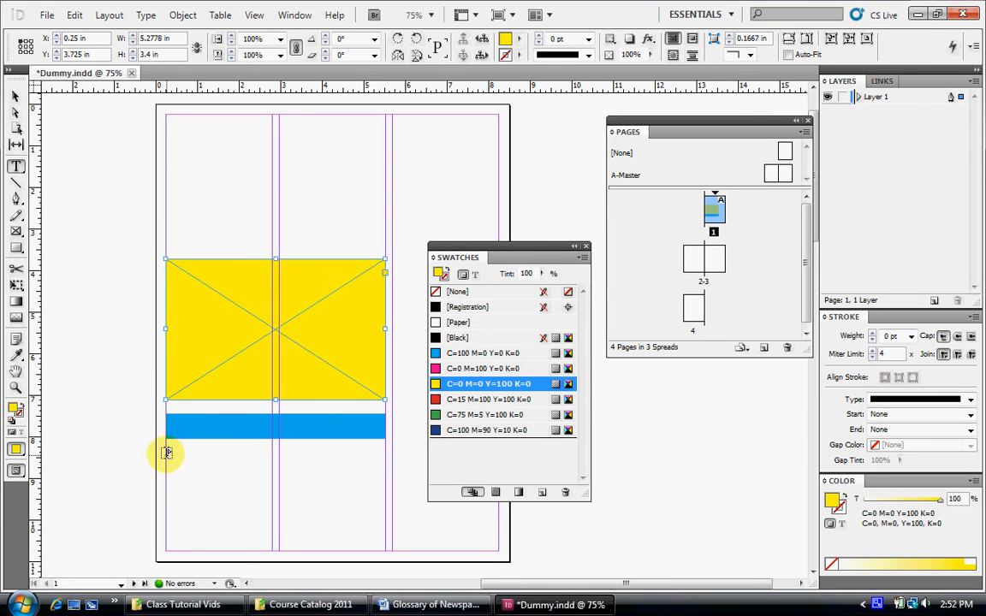
drag(167, 452, 385, 551)
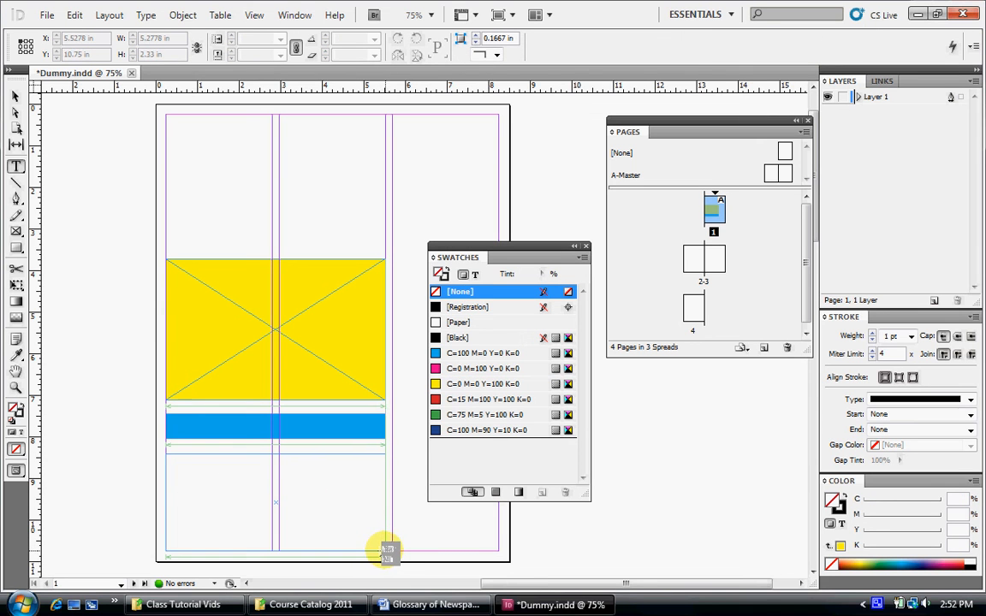
drag(387, 547, 384, 541)
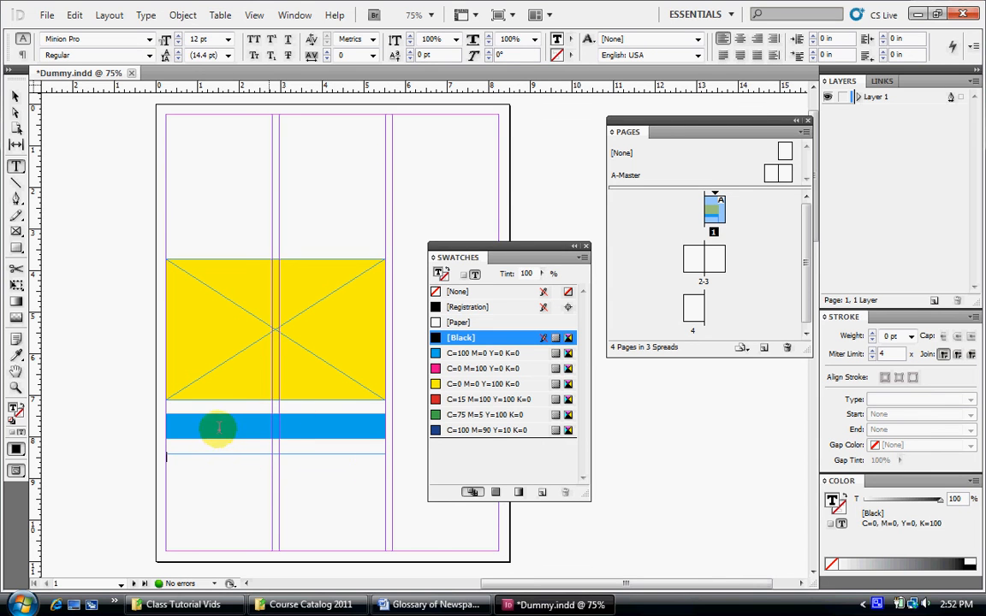
- Fill the new text frame below the cyan one with the C=0 M=100 Y=0 K=0 swatch and deselect it
click(458, 370)
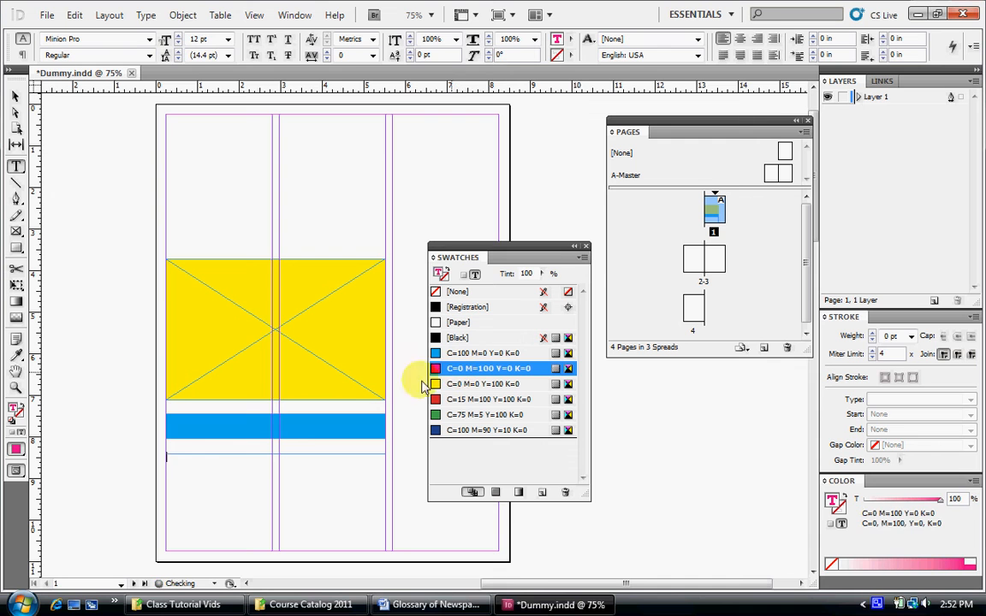
click(12, 94)
click(210, 479)
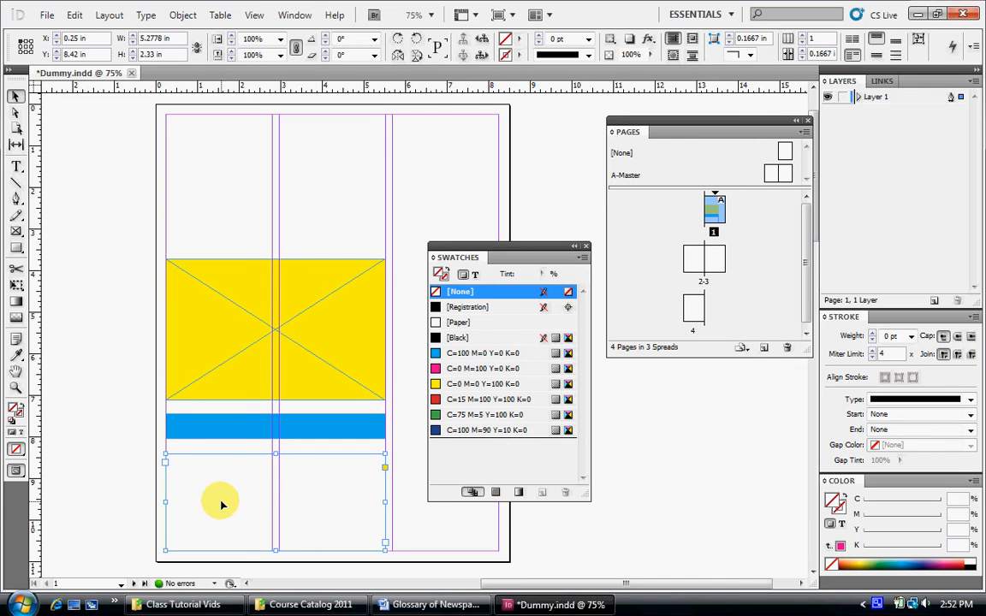
click(435, 371)
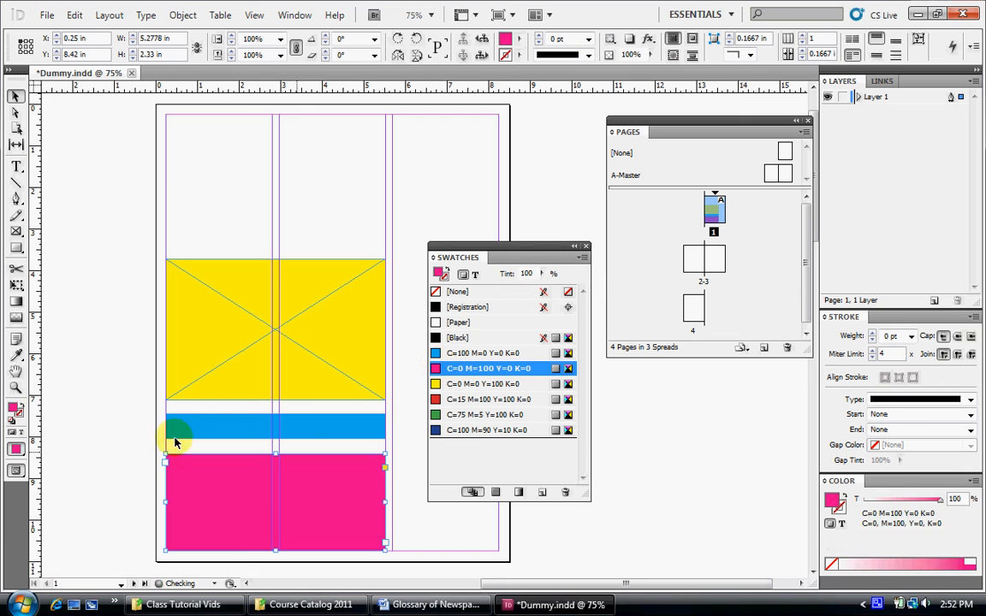
click(81, 348)
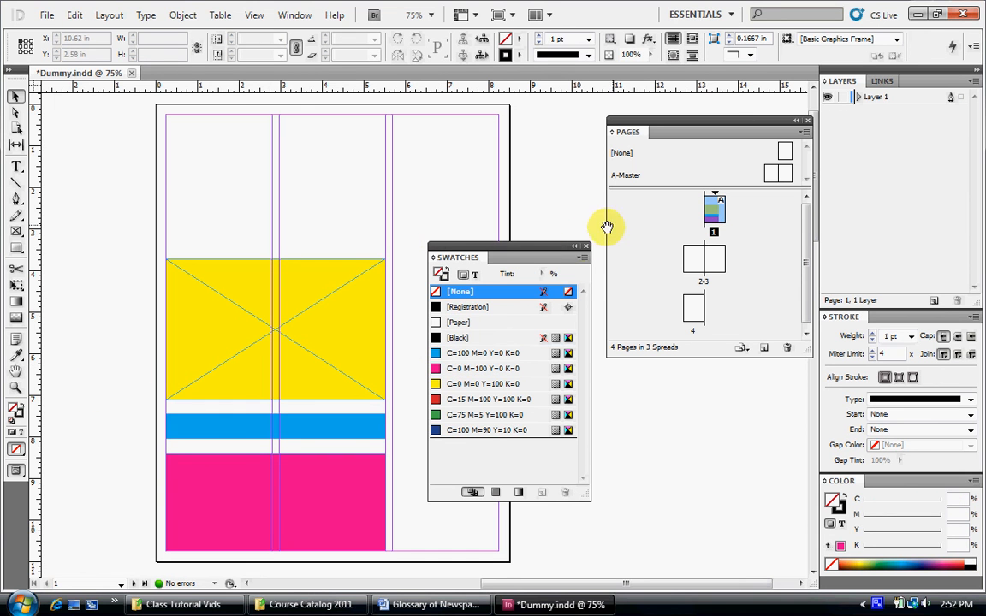
- Move the Swatches panel off the page and draw a rectangular graphics frame about 8 by 2.83 in across all columns at the top margin
drag(541, 256, 722, 439)
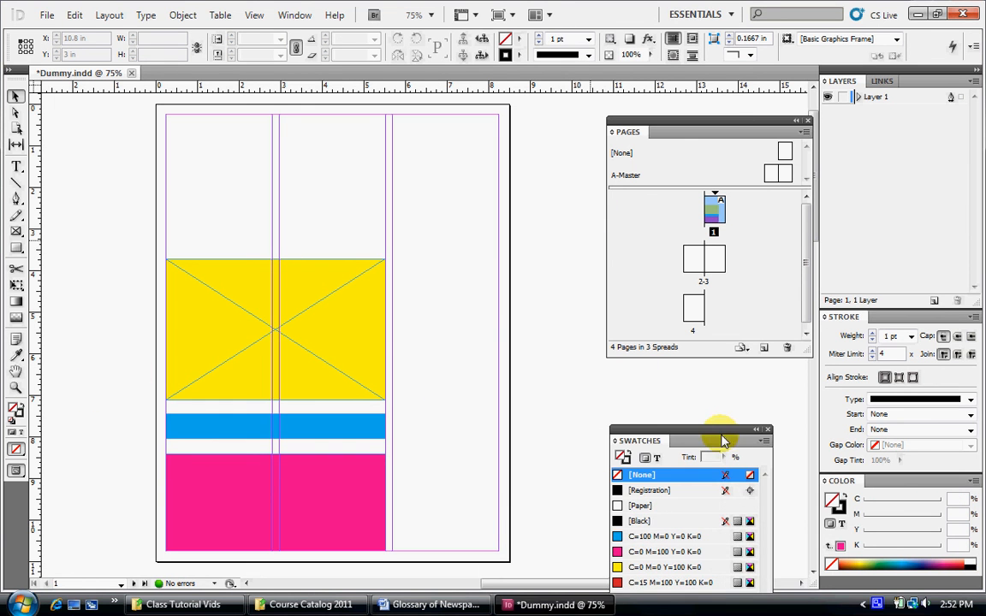
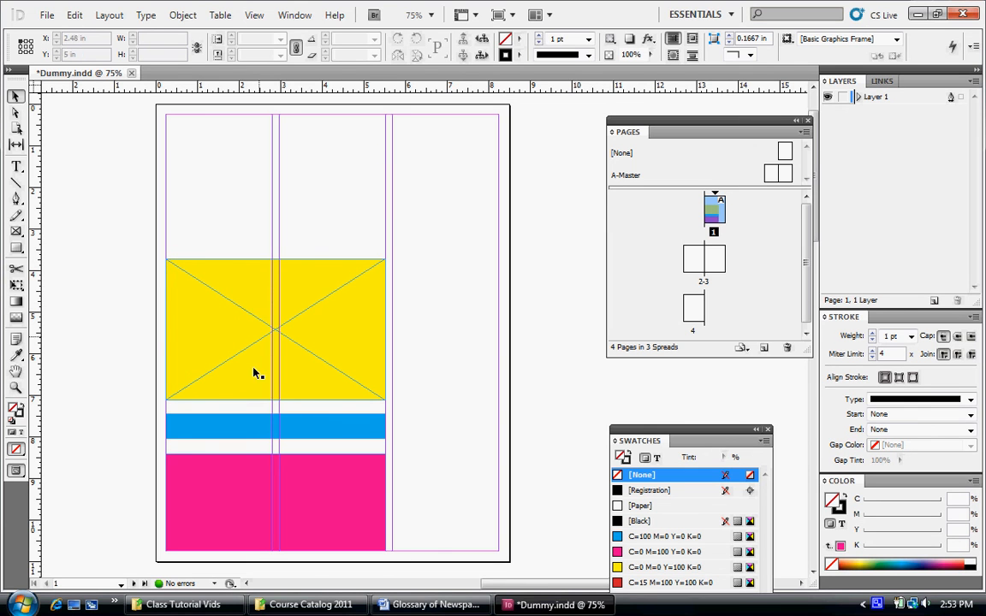
click(239, 438)
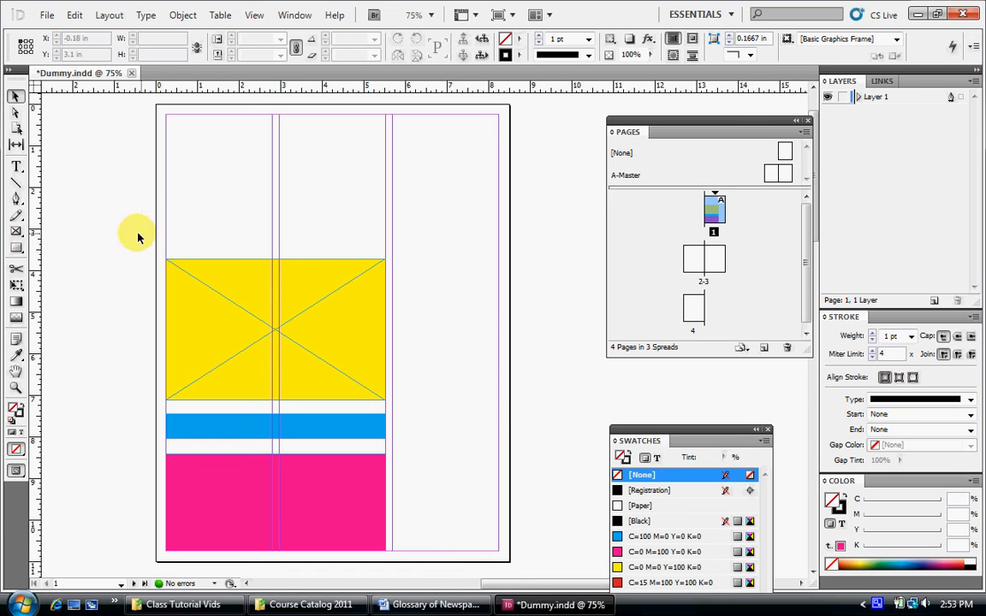
click(16, 166)
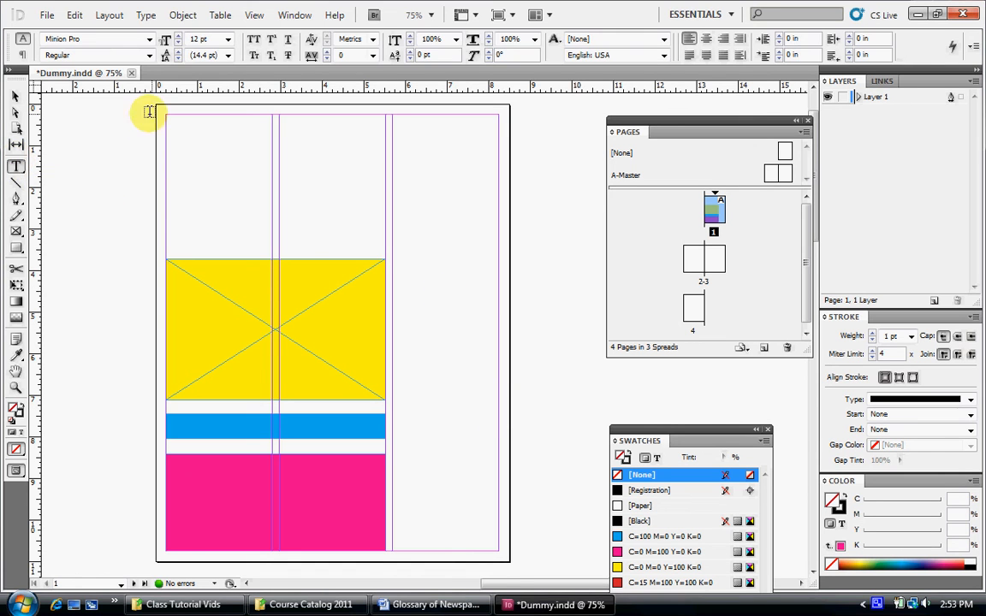
click(16, 232)
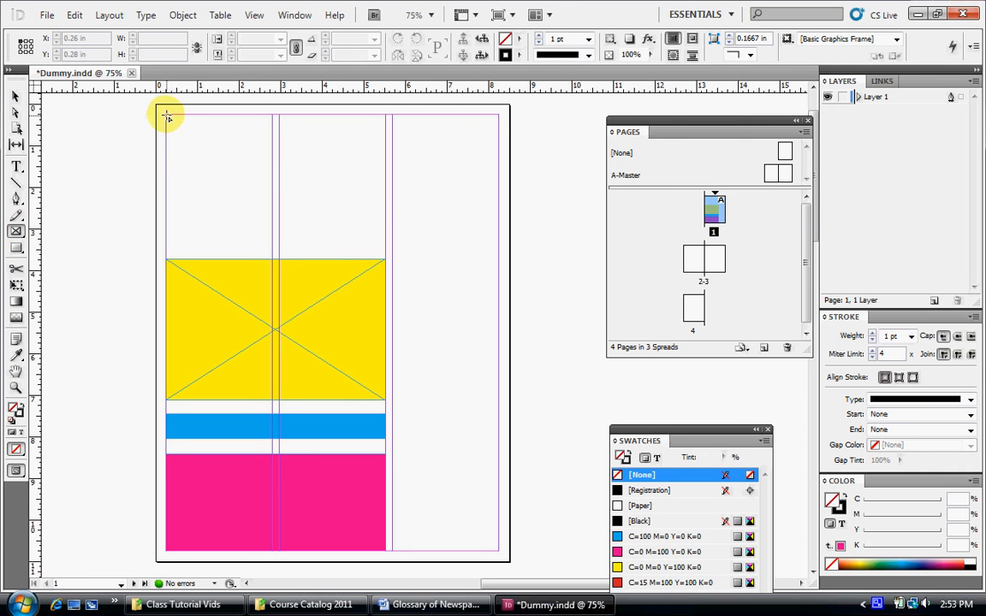
drag(168, 114, 498, 232)
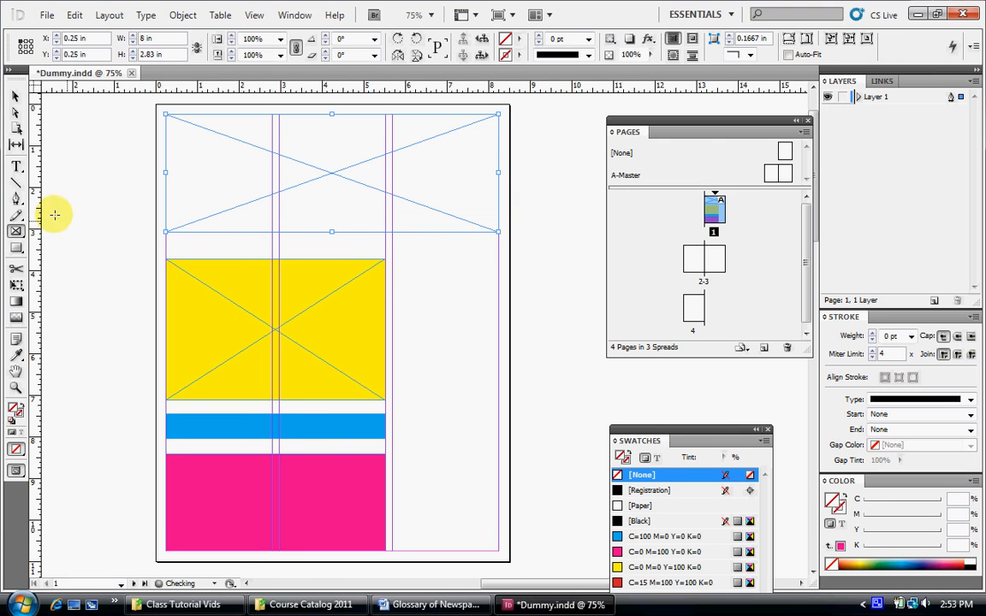
- Draw a horizontal line 8 in long between the top graphics frame and the yellow frame, with a 3 pt stroke
click(16, 184)
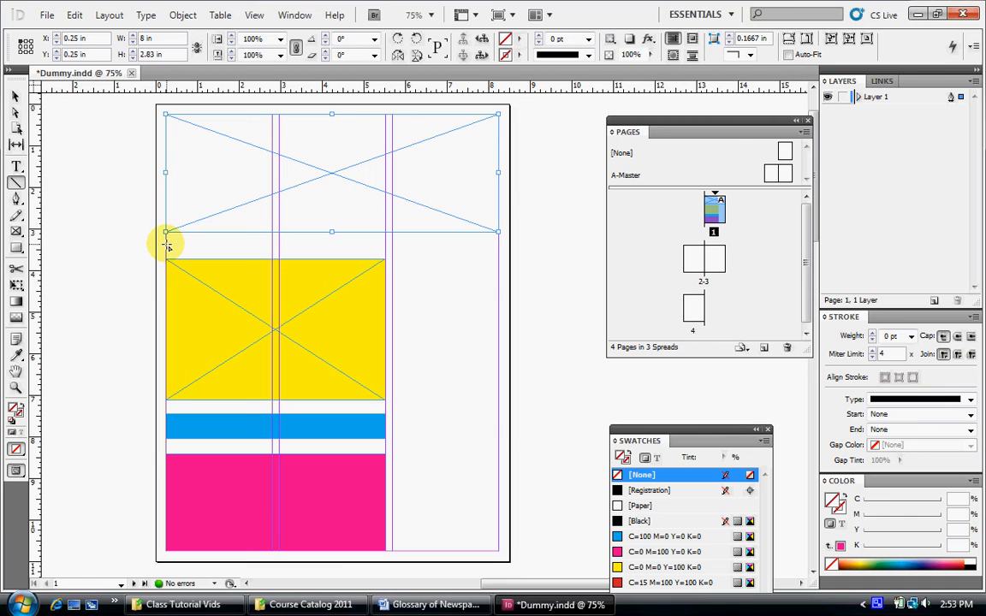
drag(168, 245, 494, 265)
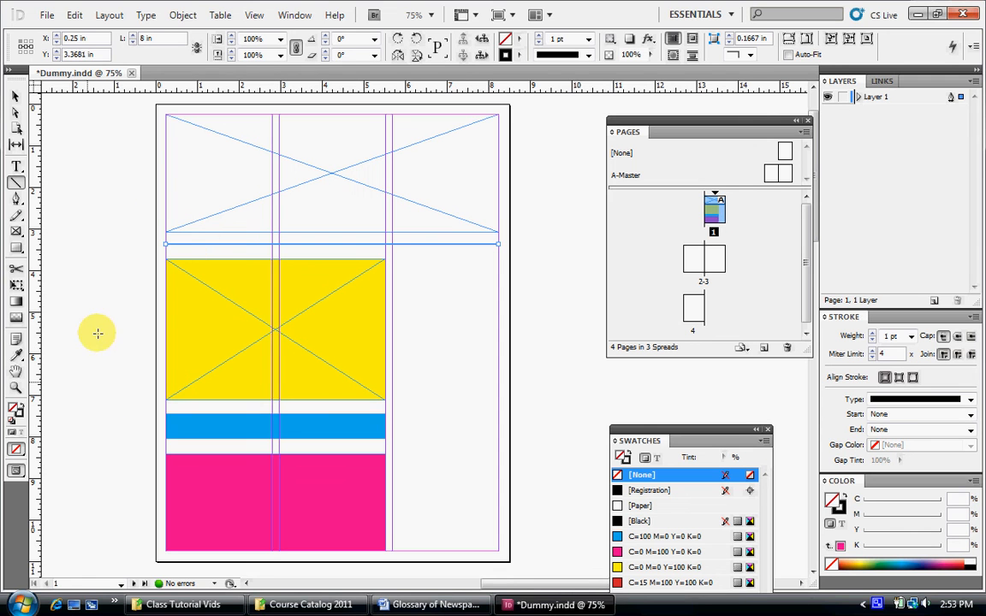
click(538, 36)
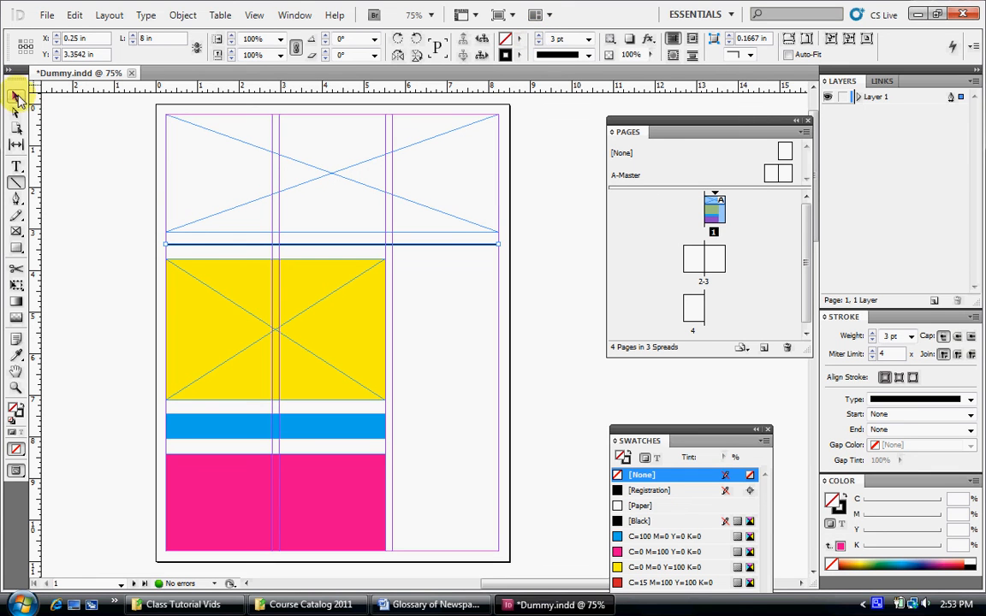
- Copy the 3 pt horizontal line up to the bottom edge of the top graphics frame at Y 3.08 in
click(16, 96)
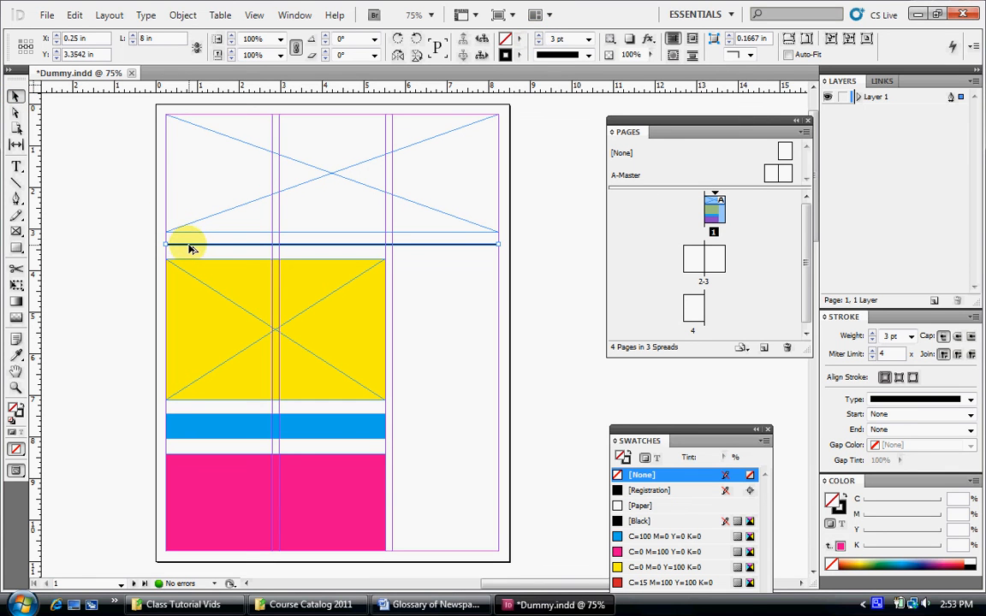
drag(191, 249, 188, 236)
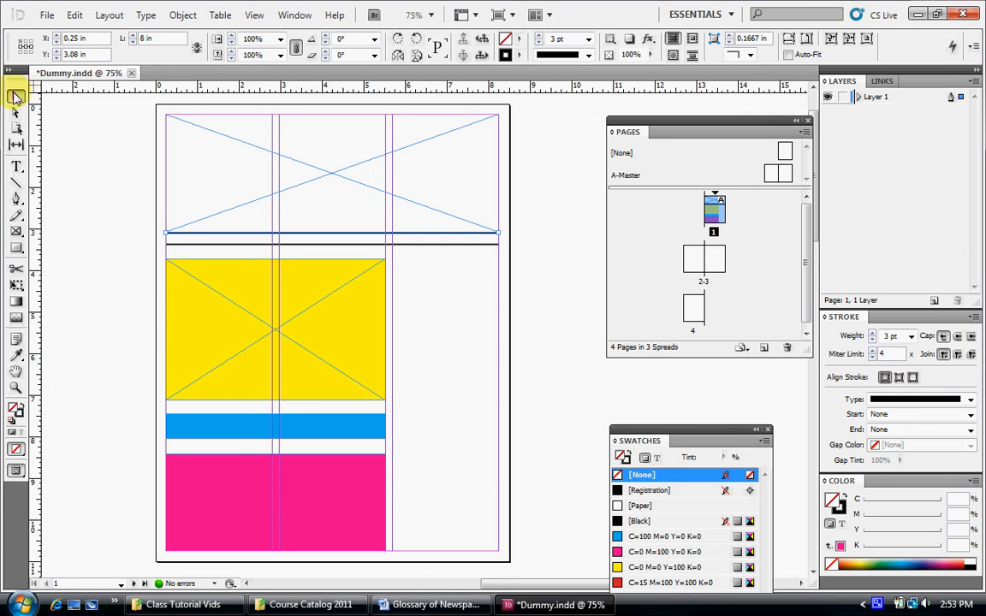
- Fill the top graphics frame with the C=100 M=90 Y=10 K=0 swatch and deselect it
click(197, 158)
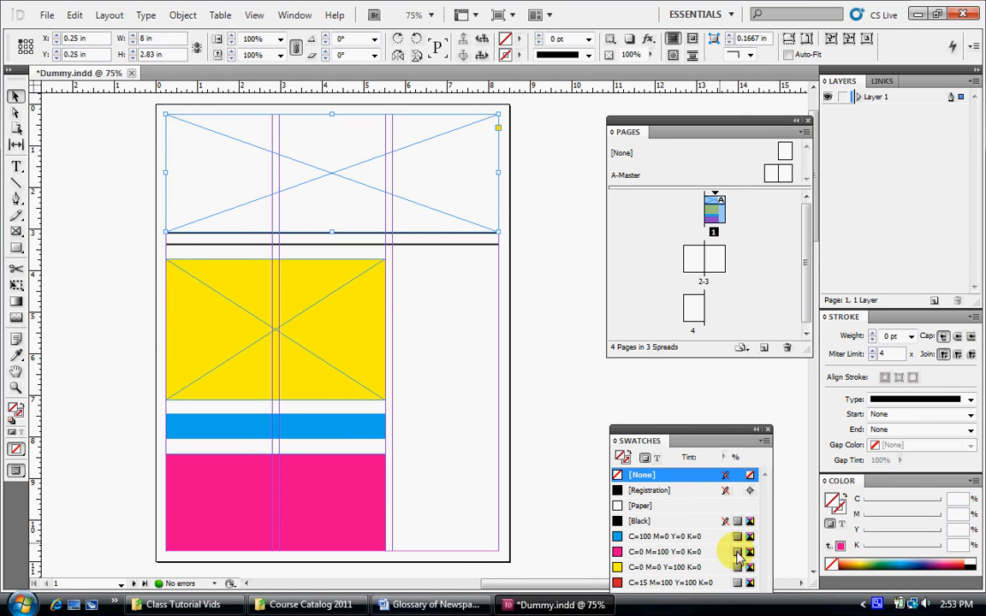
drag(717, 437, 690, 372)
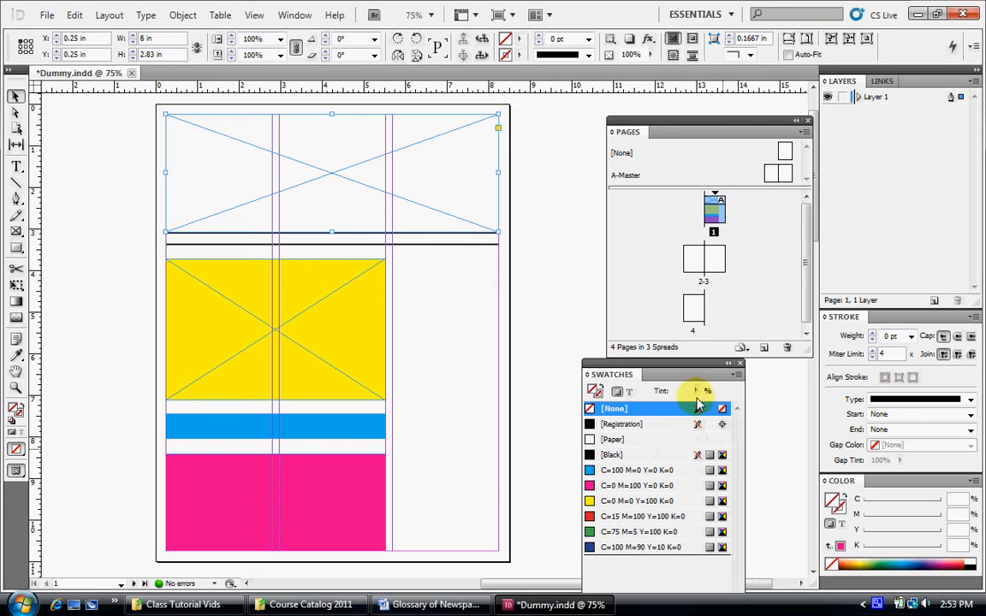
double_click(590, 548)
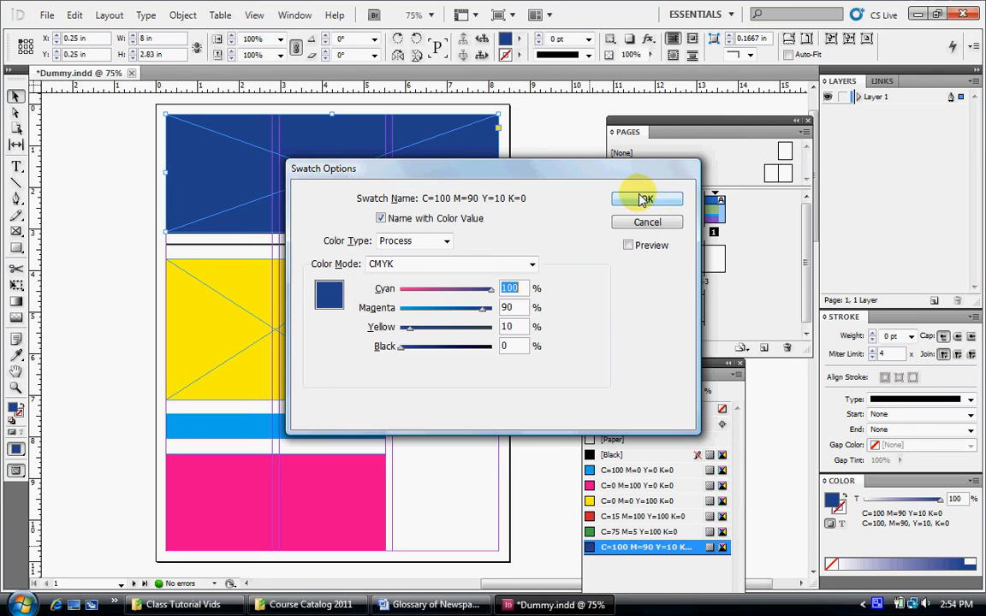
click(644, 199)
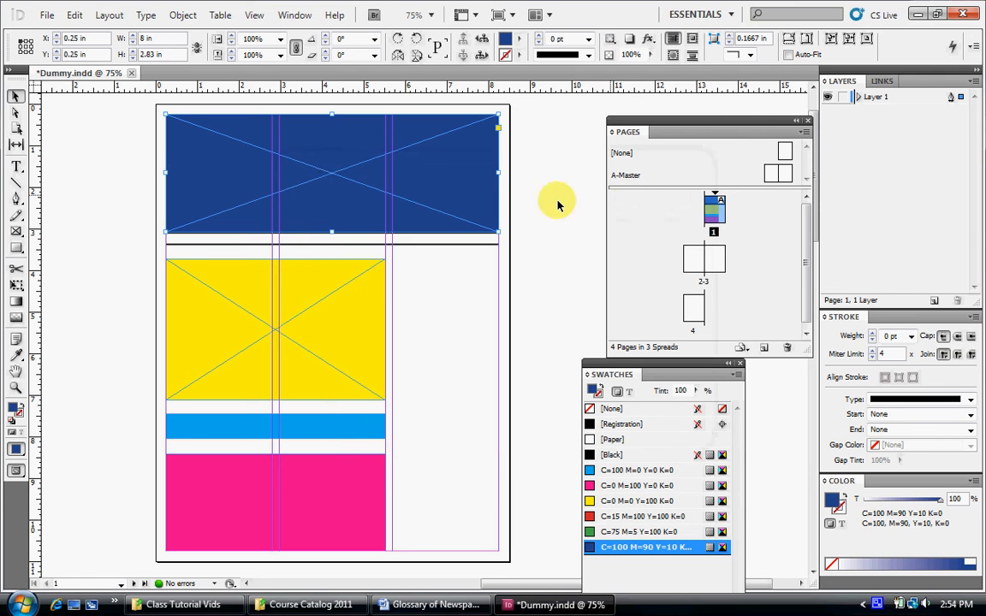
click(80, 153)
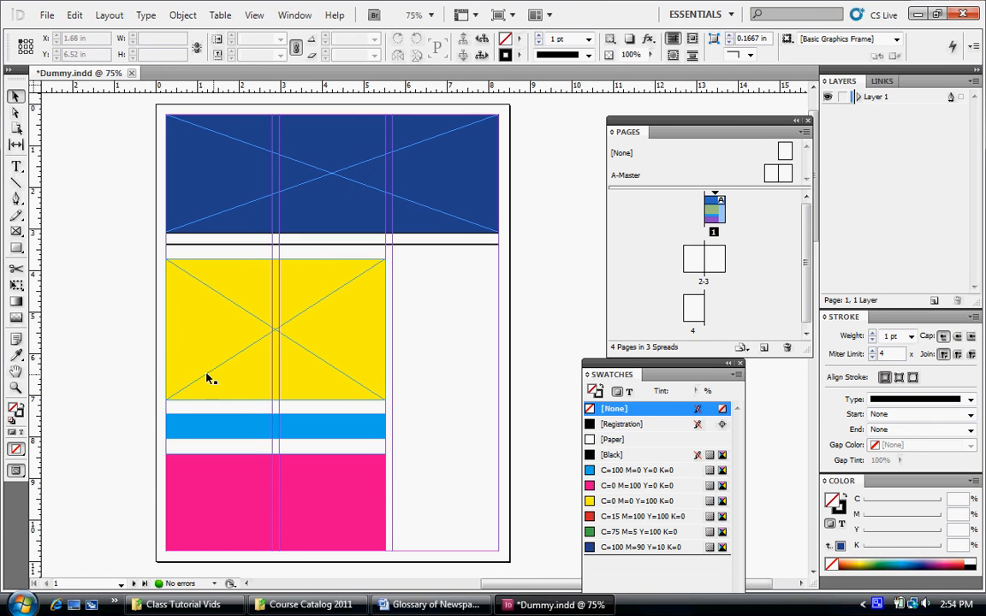
- Move the cyan text frame up to Y 7.22 in, just below the yellow frame, and deselect it
drag(197, 427, 194, 419)
click(133, 450)
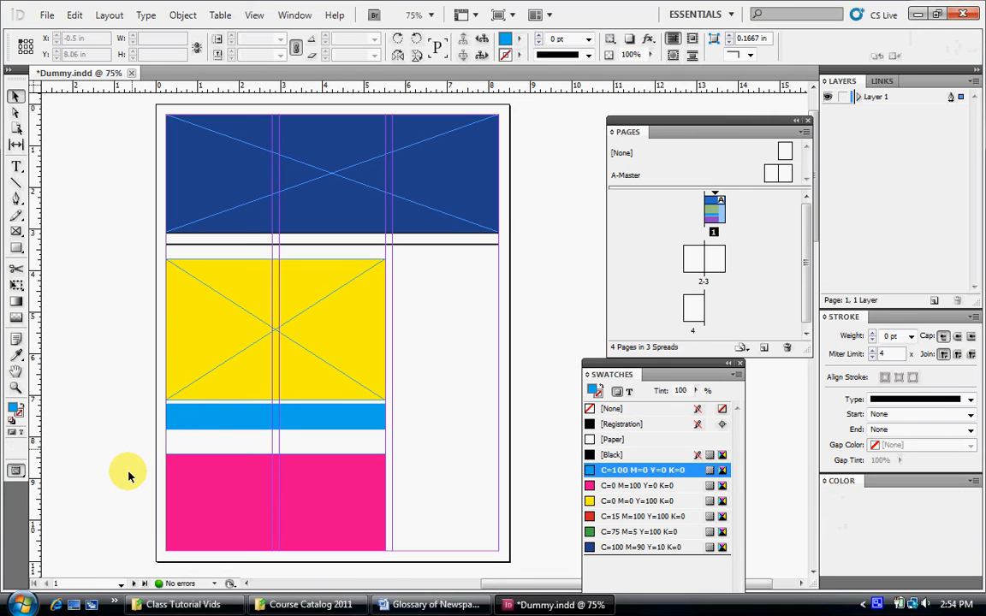
- Copy the magenta frame into the third column and resize it to about 2.56 by 7.03 in, from the yellow frame's top to the bottom margin
click(293, 497)
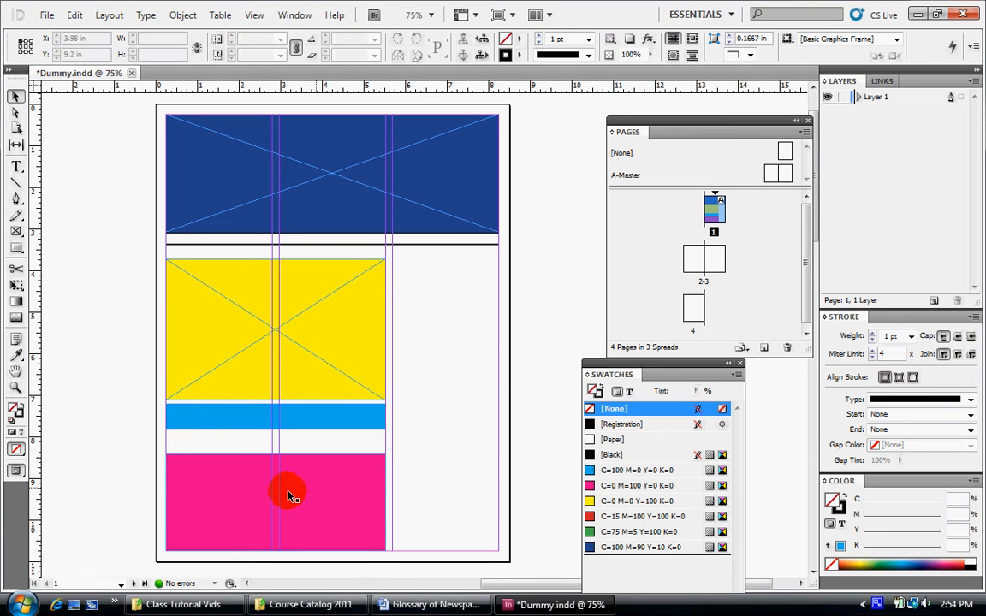
drag(335, 495, 514, 490)
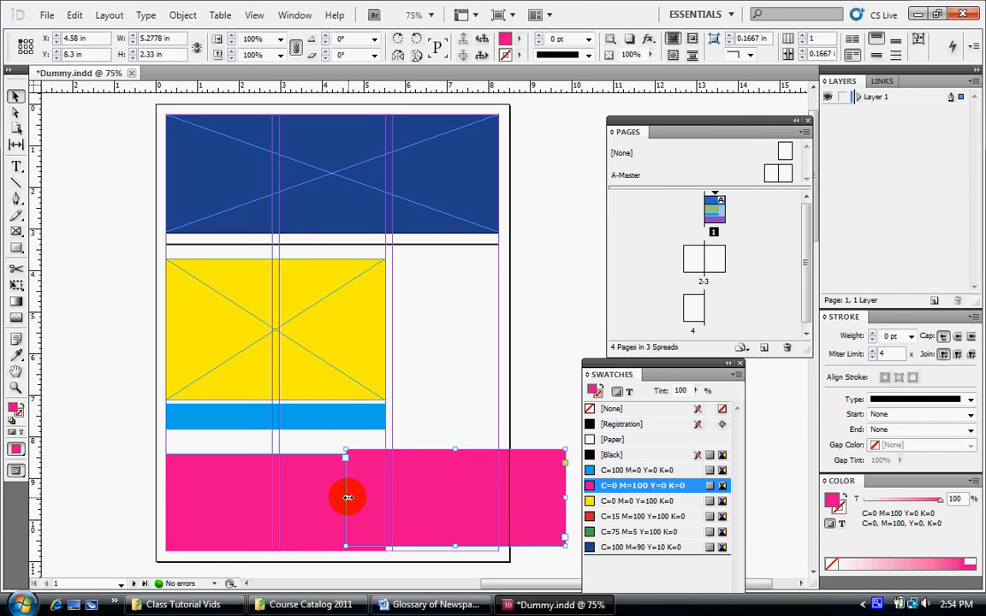
drag(347, 497, 392, 500)
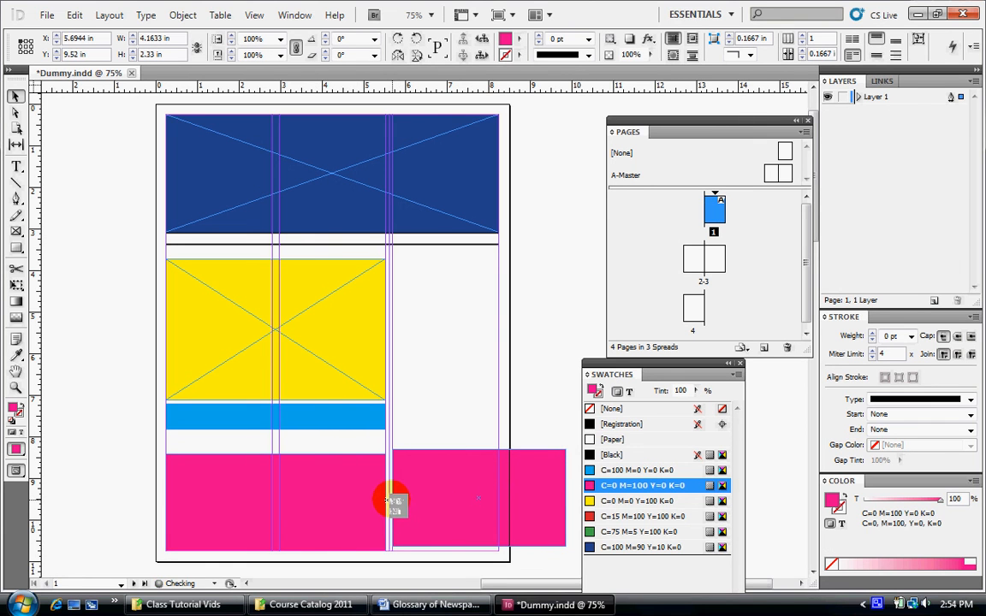
drag(563, 498, 499, 497)
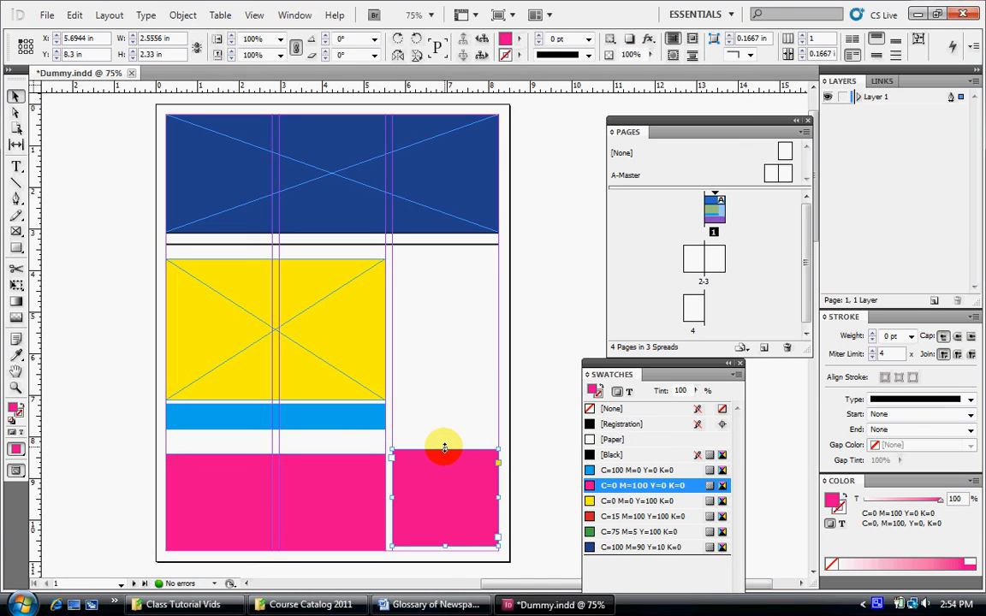
drag(444, 449, 430, 259)
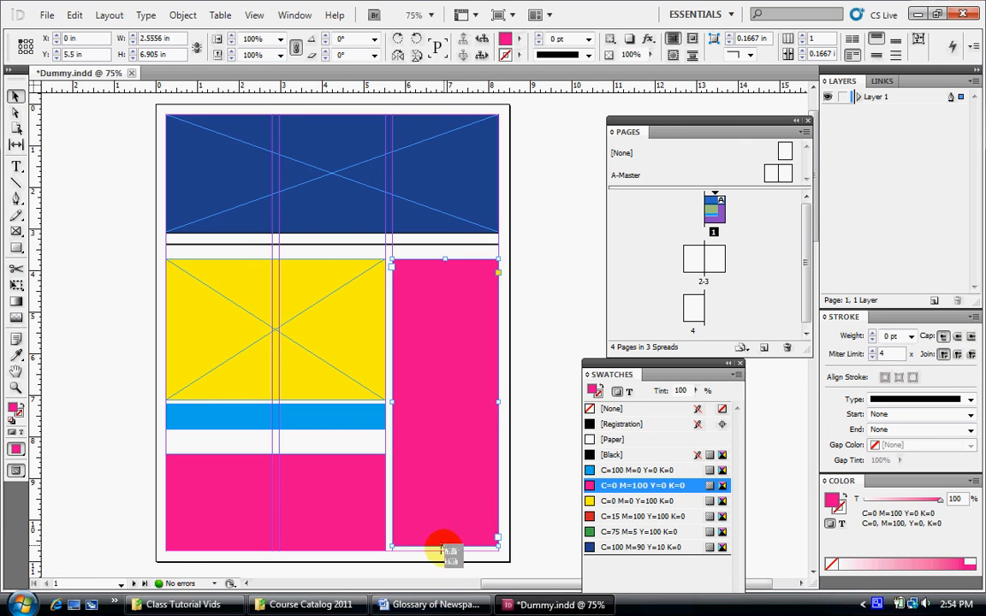
drag(442, 548, 442, 552)
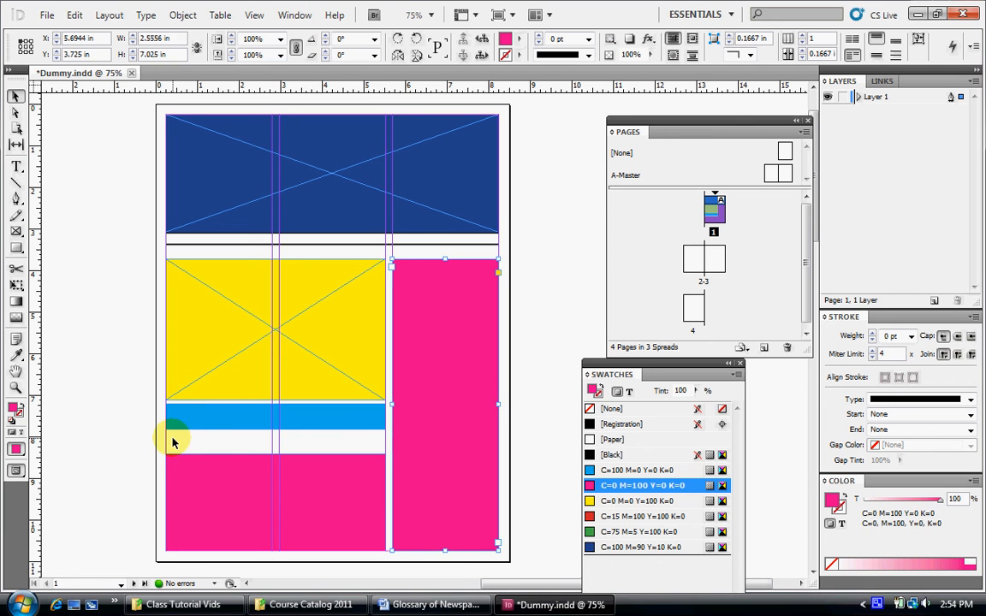
- Extend the lower magenta frame's top edge up to Y 8.02 in and shorten the cyan frame from its bottom edge
click(205, 473)
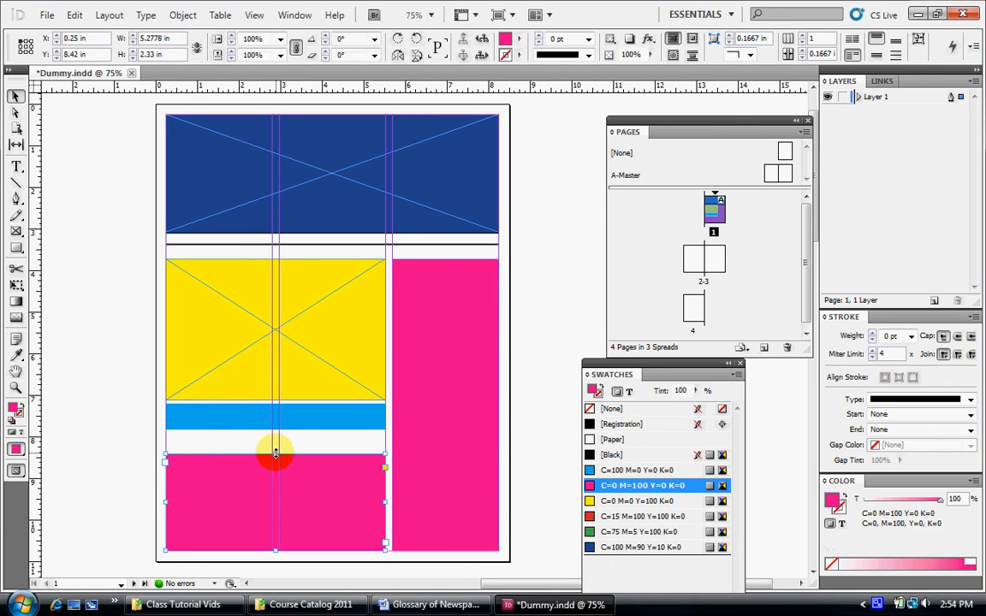
drag(275, 454, 275, 437)
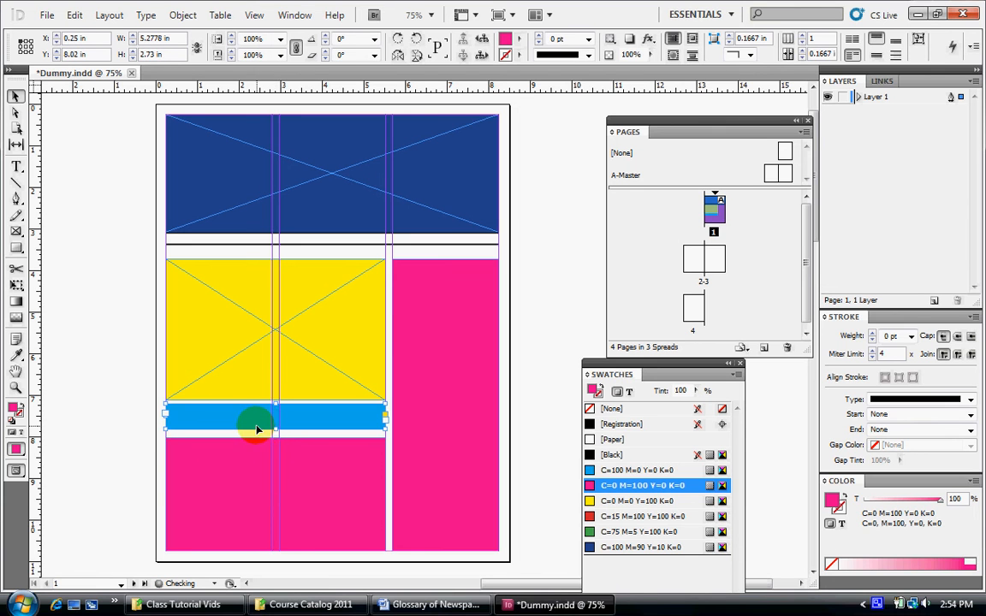
click(274, 429)
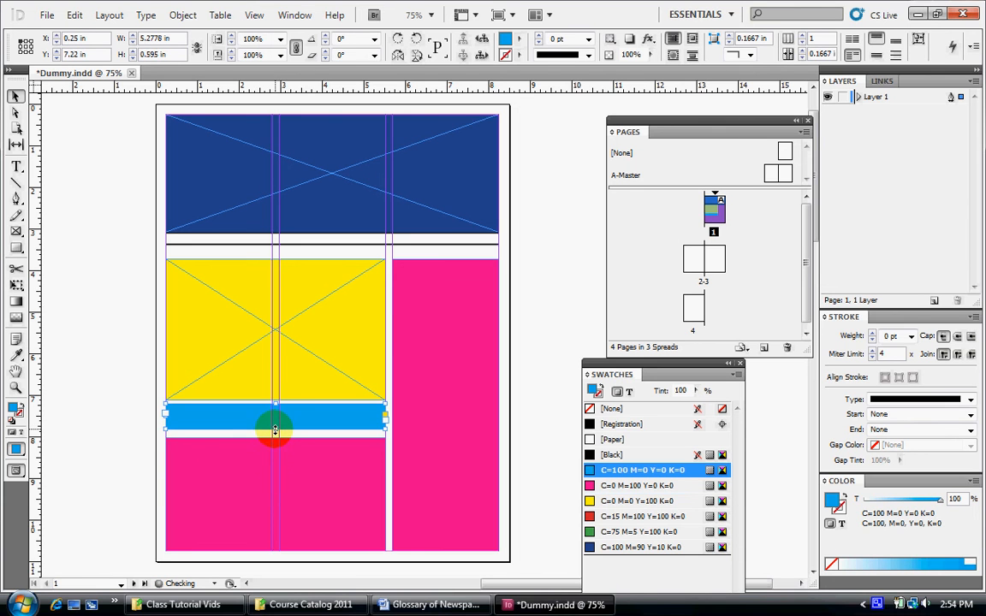
click(130, 420)
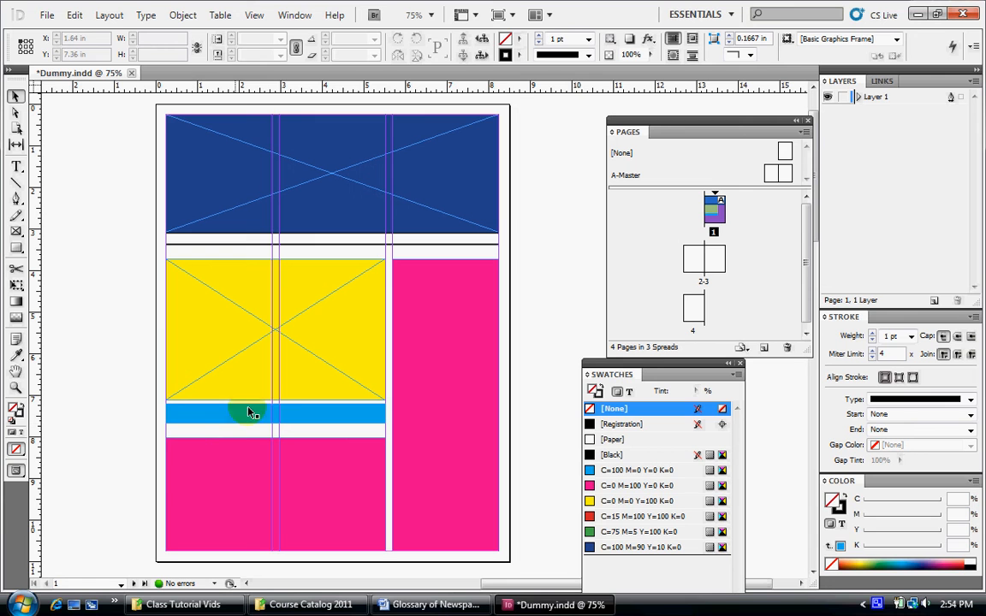
- Lower the top edges of the yellow frame and the magenta third-column frame to Y 4.9 in
click(285, 414)
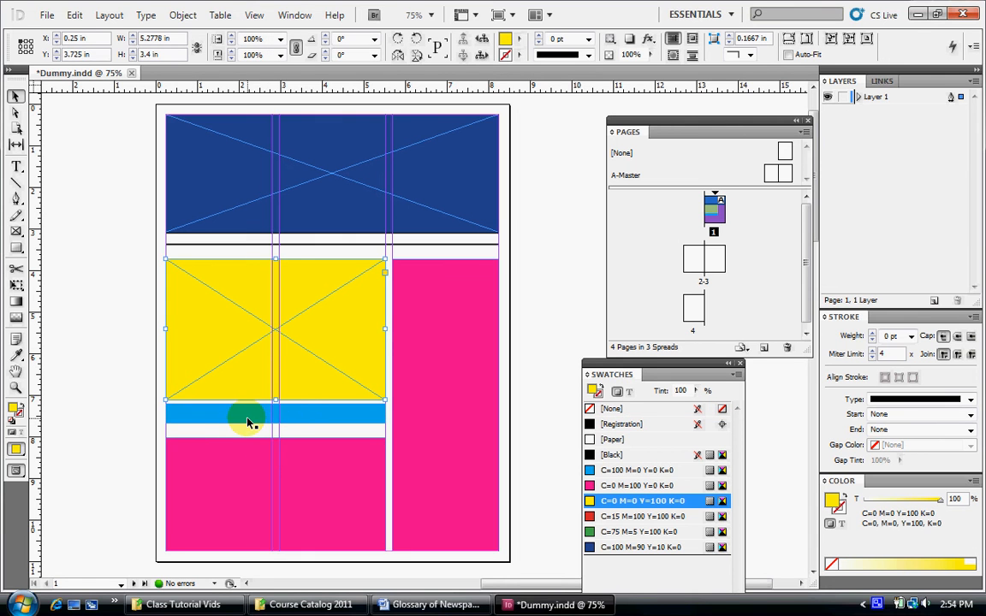
drag(274, 261, 266, 315)
click(436, 321)
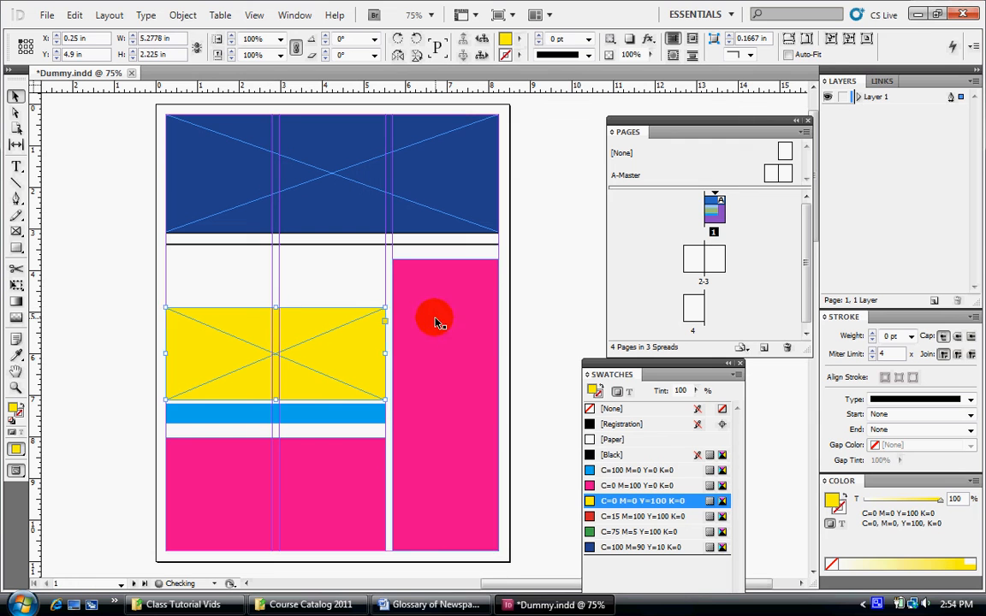
drag(445, 259, 440, 309)
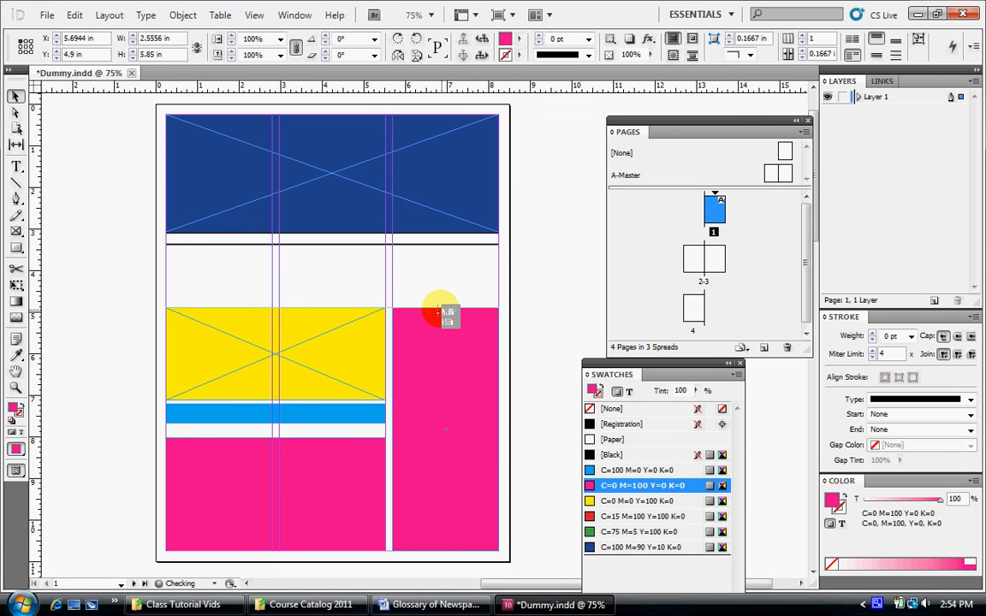
- Copy the magenta column frame to just below the lower line and resize it to about 8 by 0.95 in across all columns
click(235, 207)
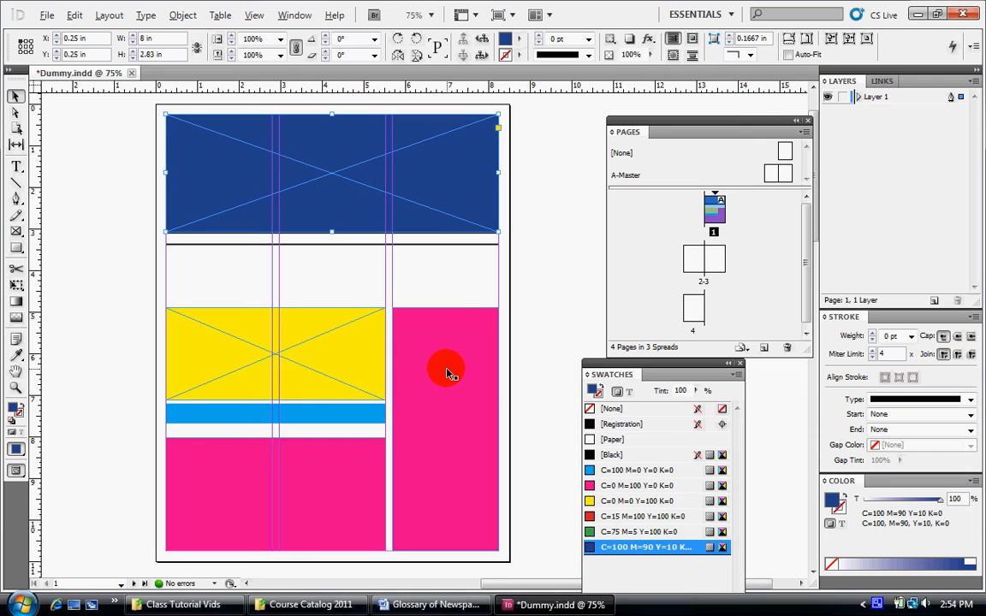
drag(449, 370, 224, 317)
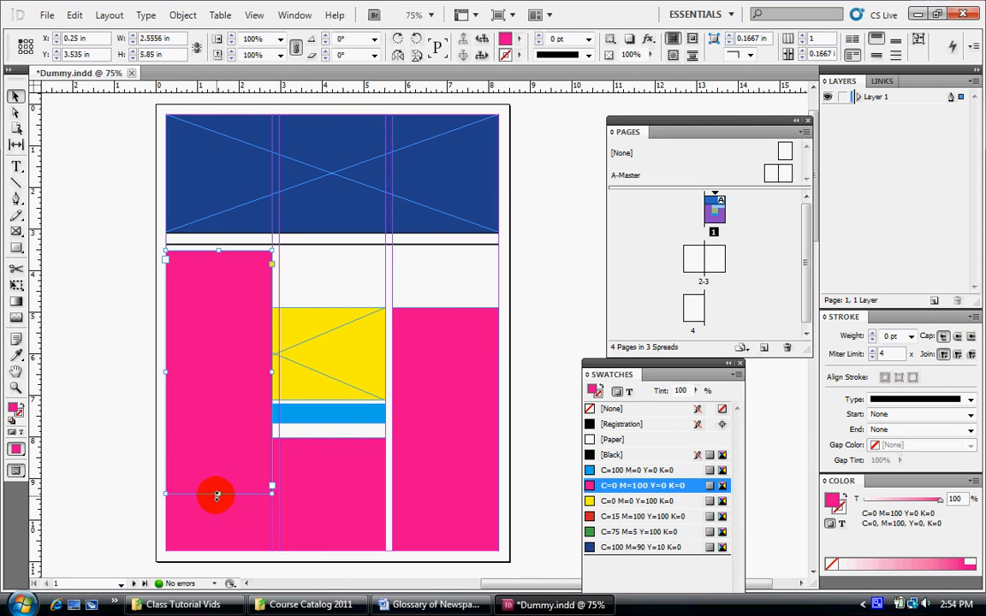
drag(270, 490, 497, 281)
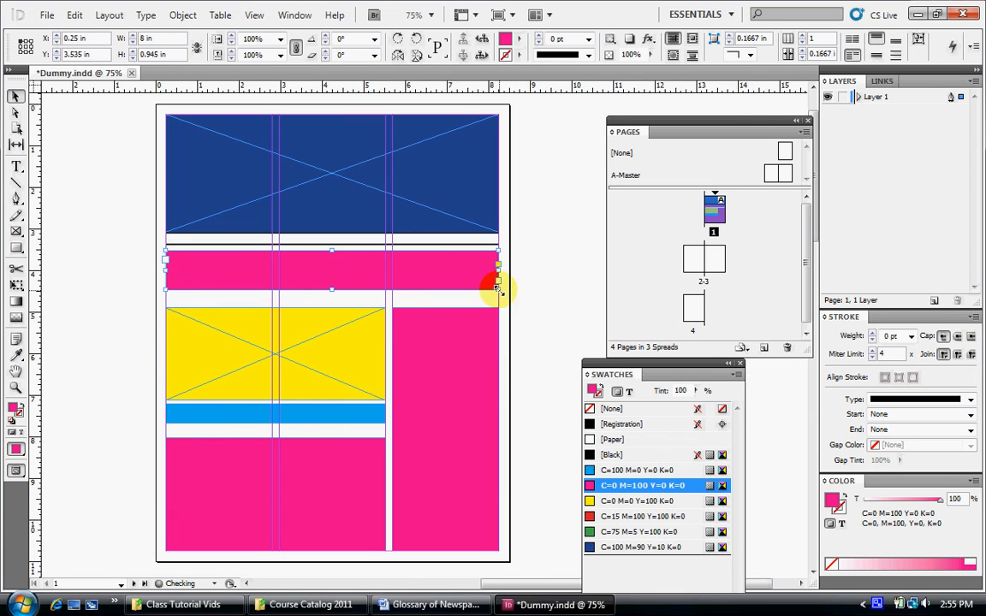
click(158, 311)
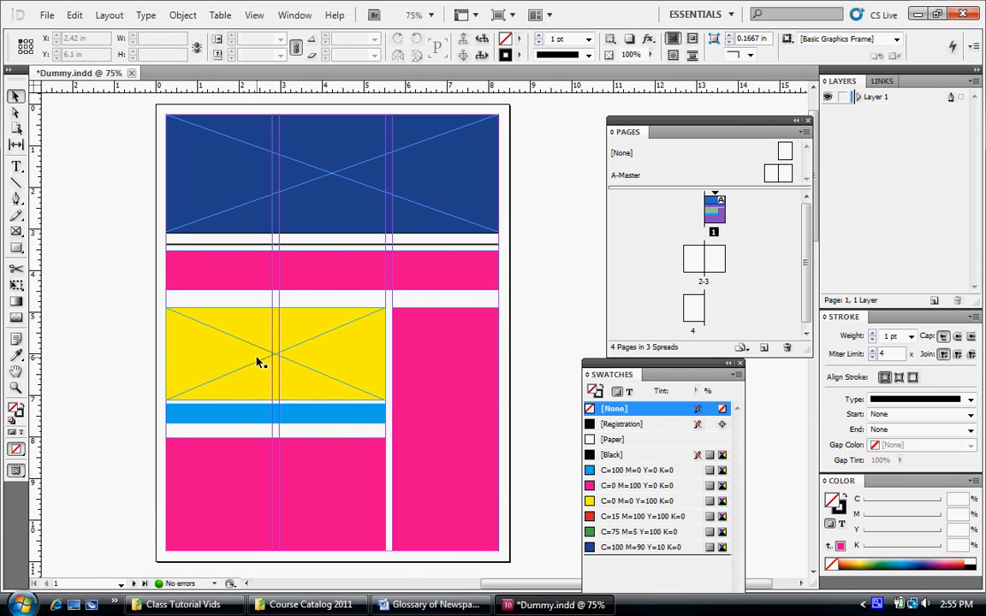
- Select the cyan and yellow frames together and move them down to Y 5.26 in
mouse_move(251, 413)
mouse_down()
mouse_move(235, 412)
mouse_move(238, 429)
mouse_move(247, 416)
mouse_up()
drag(241, 347, 243, 362)
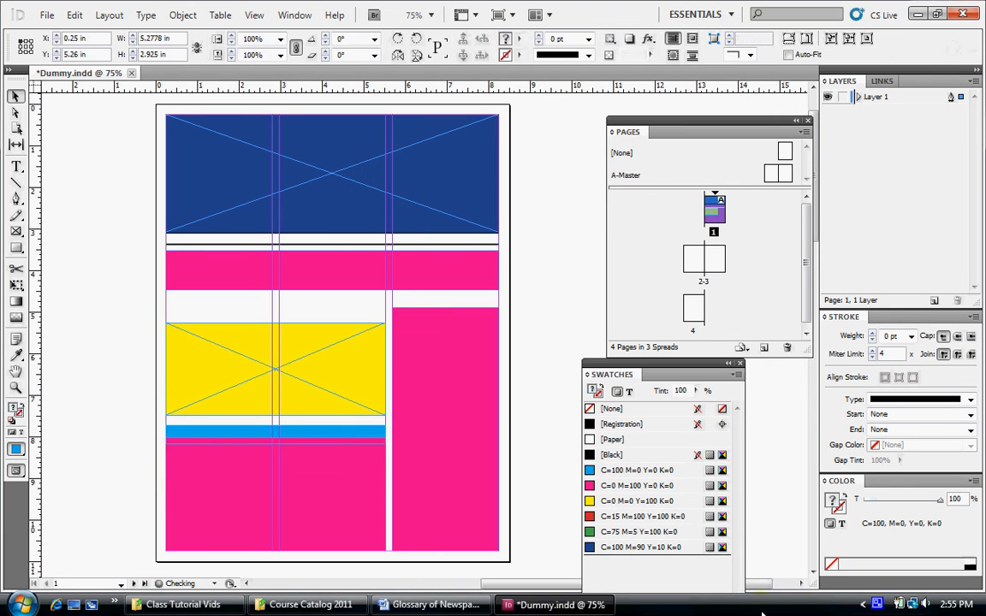
click(916, 14)
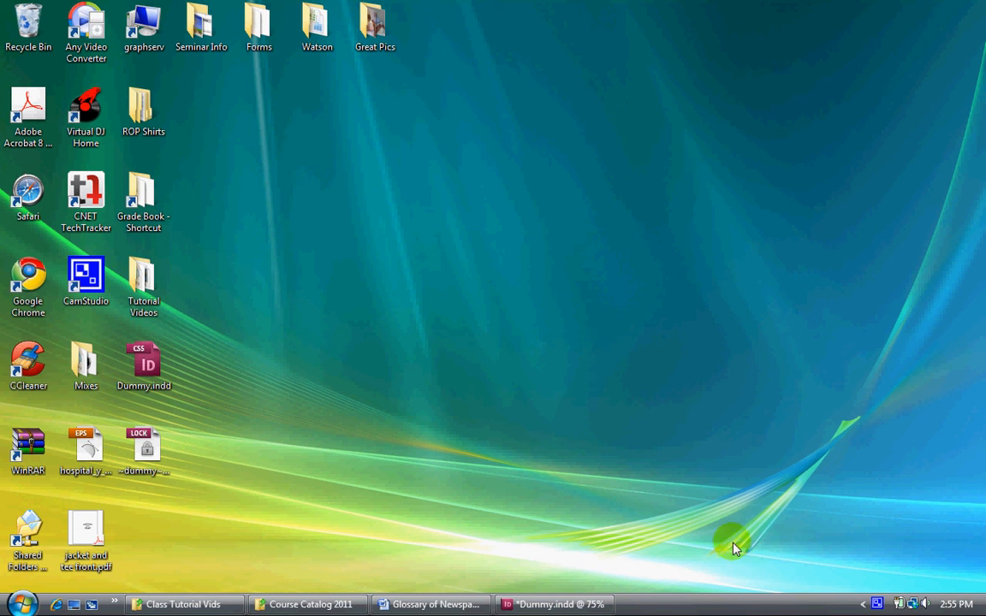
click(877, 606)
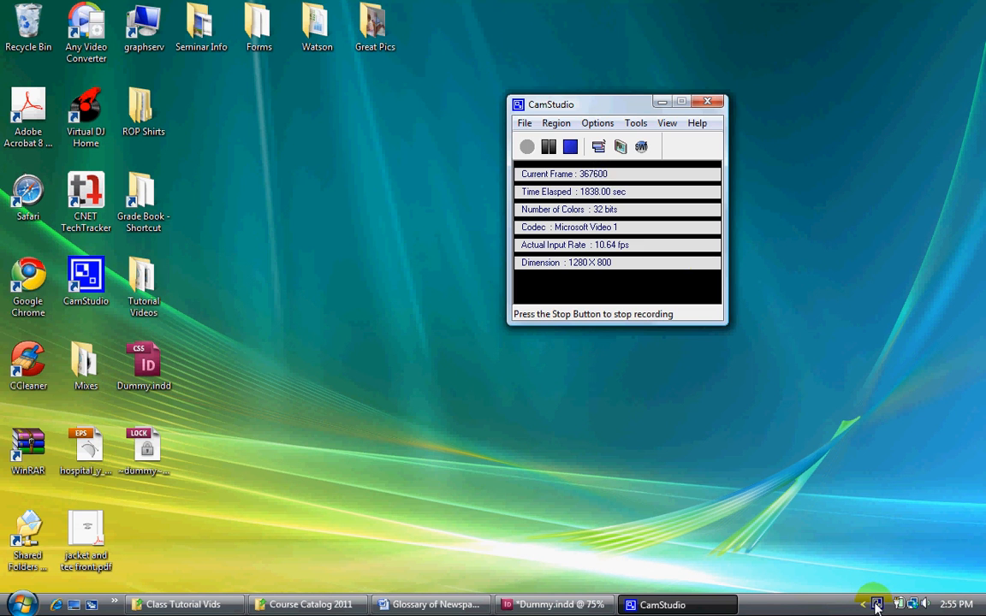
click(548, 147)
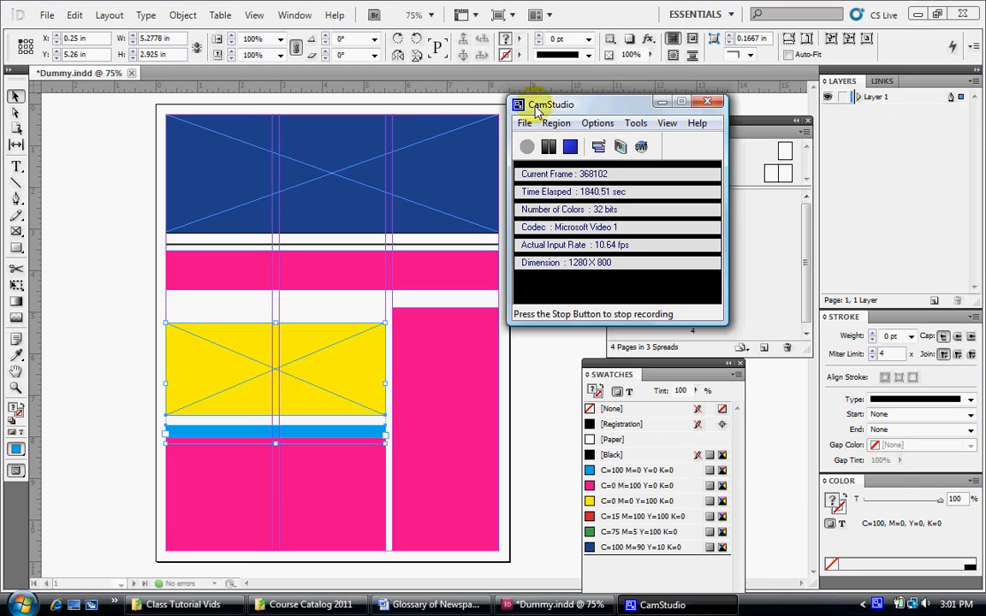
click(662, 103)
- Move the selected yellow and cyan frames up to about Y 4.79 in and delete the magenta frame below them
mouse_move(233, 360)
mouse_down()
mouse_move(234, 334)
mouse_move(232, 345)
mouse_up()
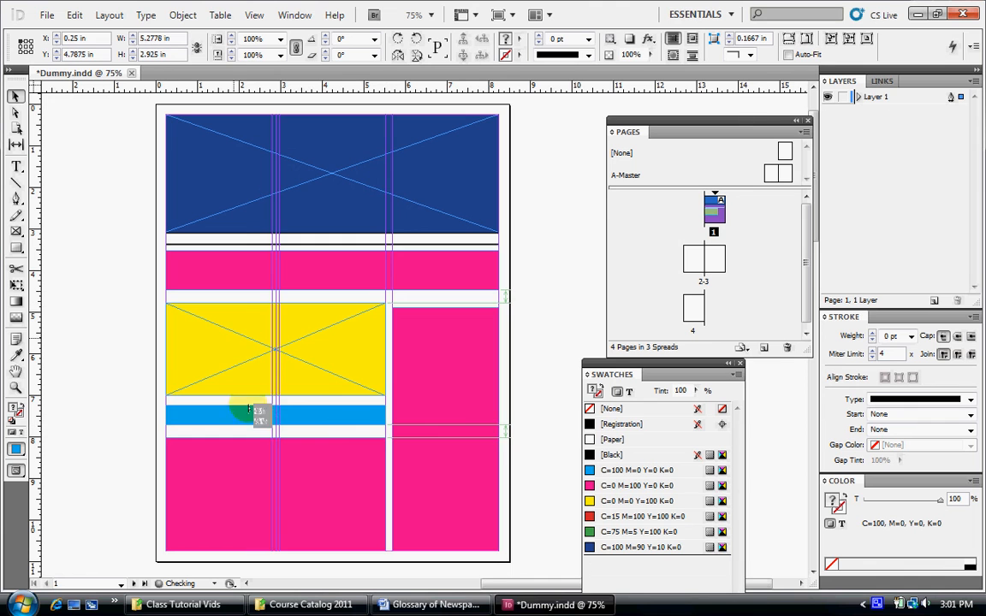
click(229, 486)
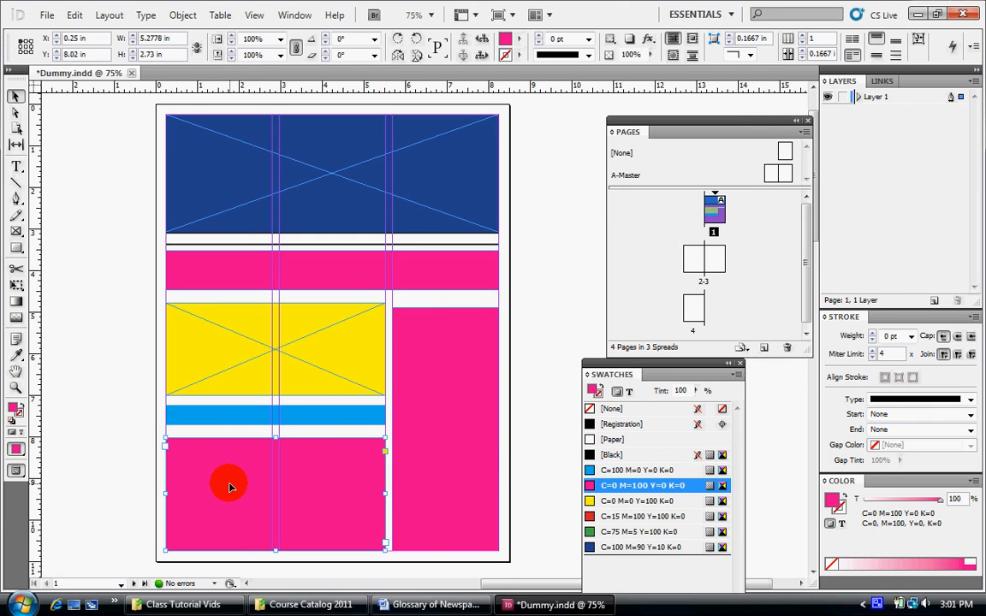
key(Delete)
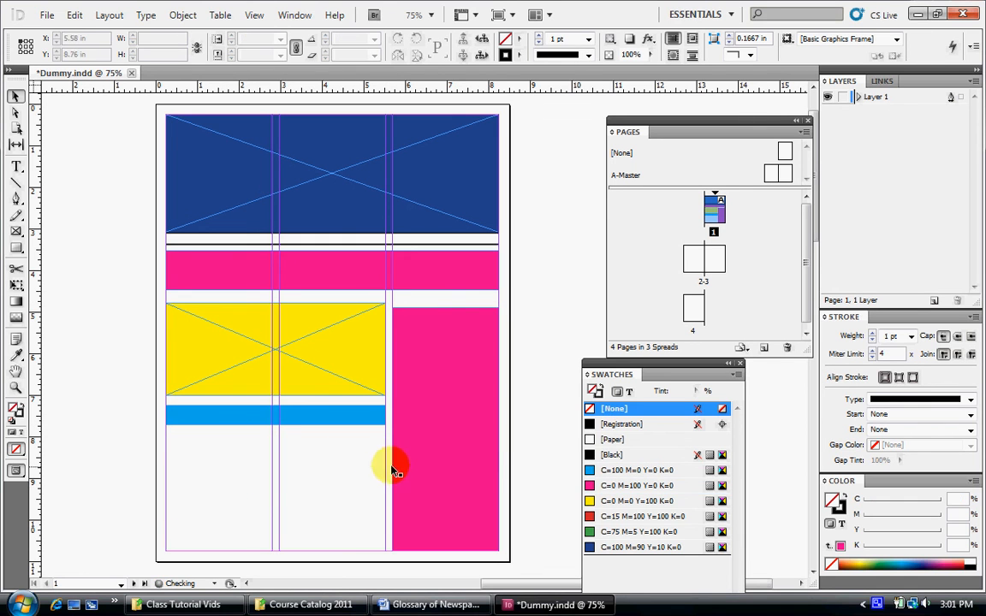
- Draw a text frame with the Type Tool across the first two columns, from below the cyan frame to the bottom margin
click(17, 167)
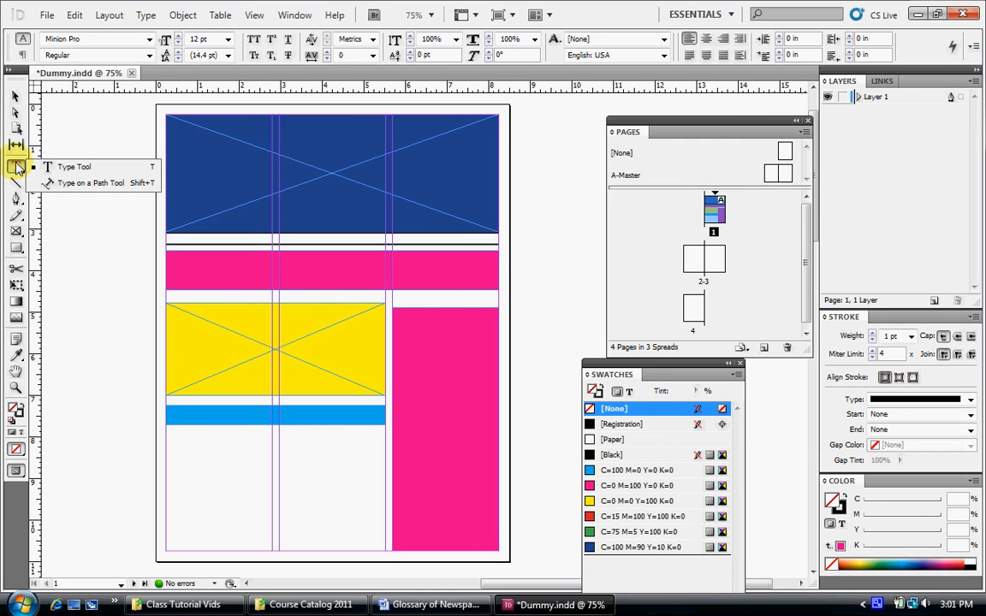
click(73, 167)
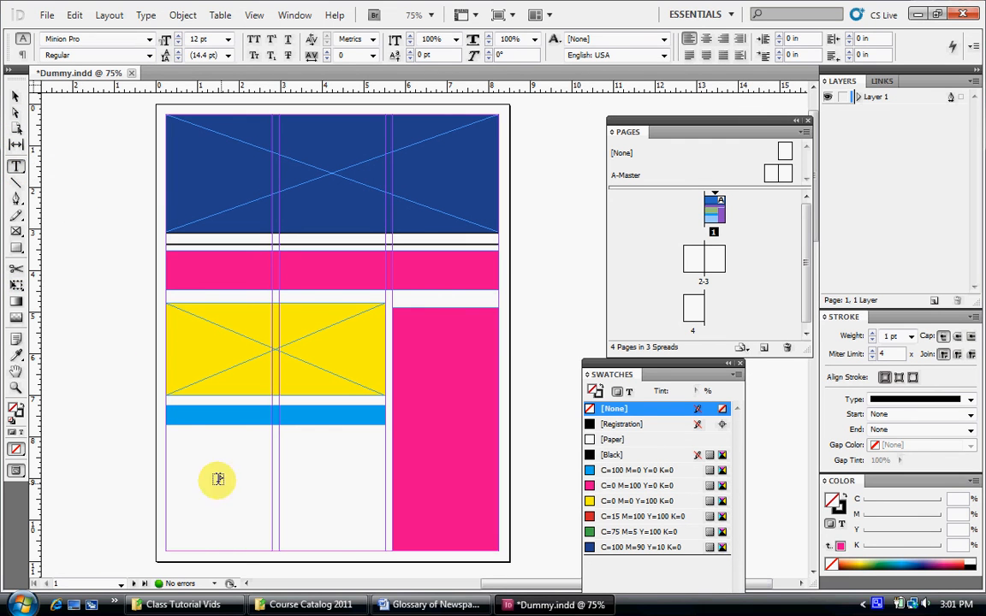
drag(171, 439, 386, 551)
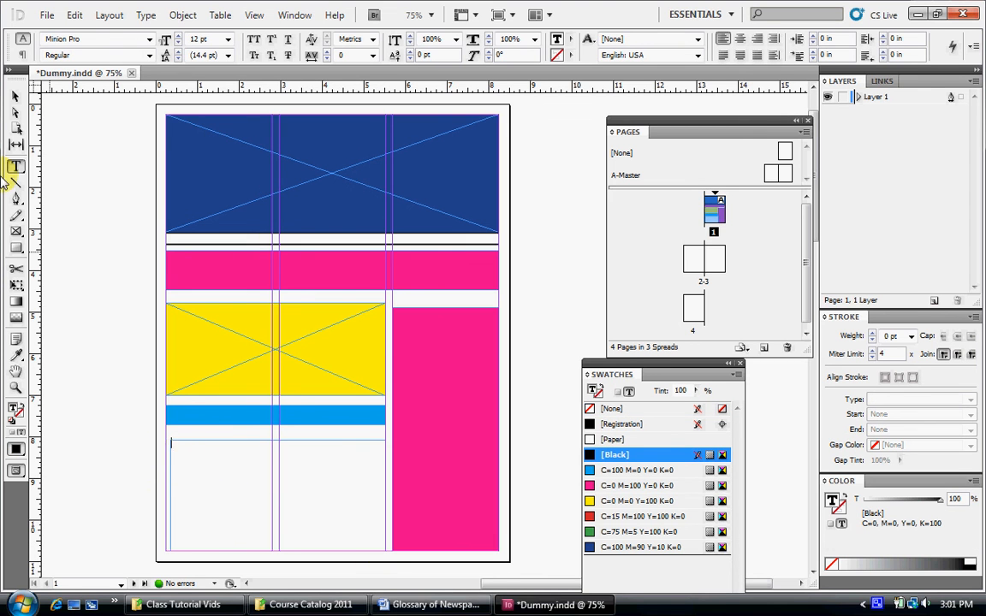
- Fill the new text frame with placeholder text and fit the frame to the first two columns at about 5.28 by 2.8 in
right_click(180, 452)
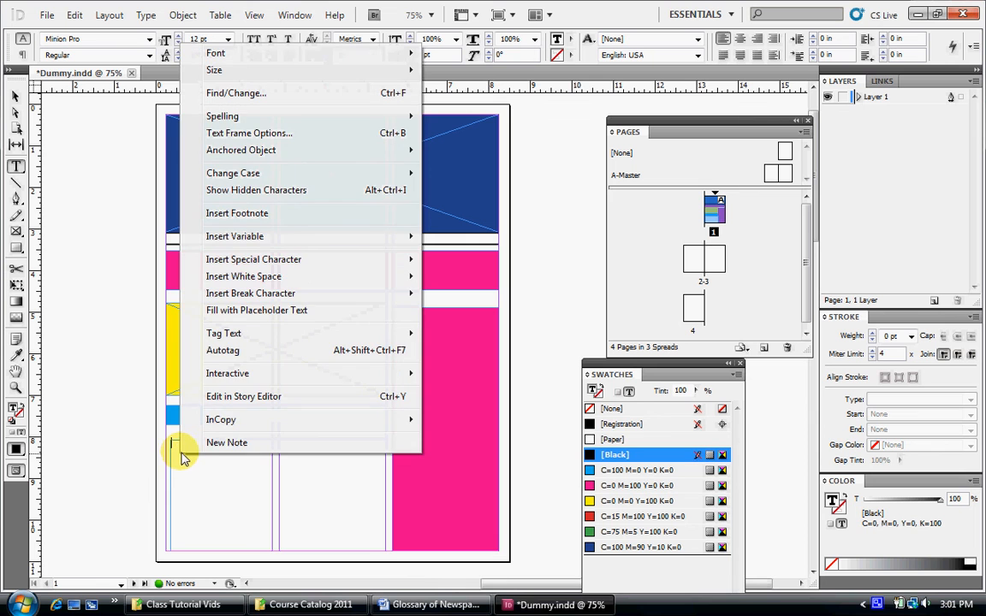
click(221, 313)
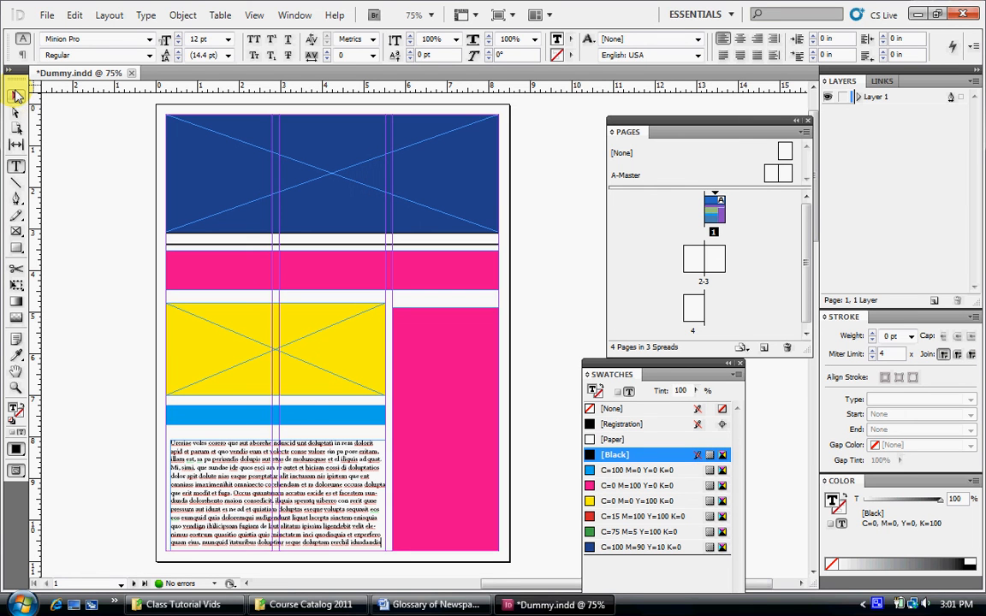
click(15, 95)
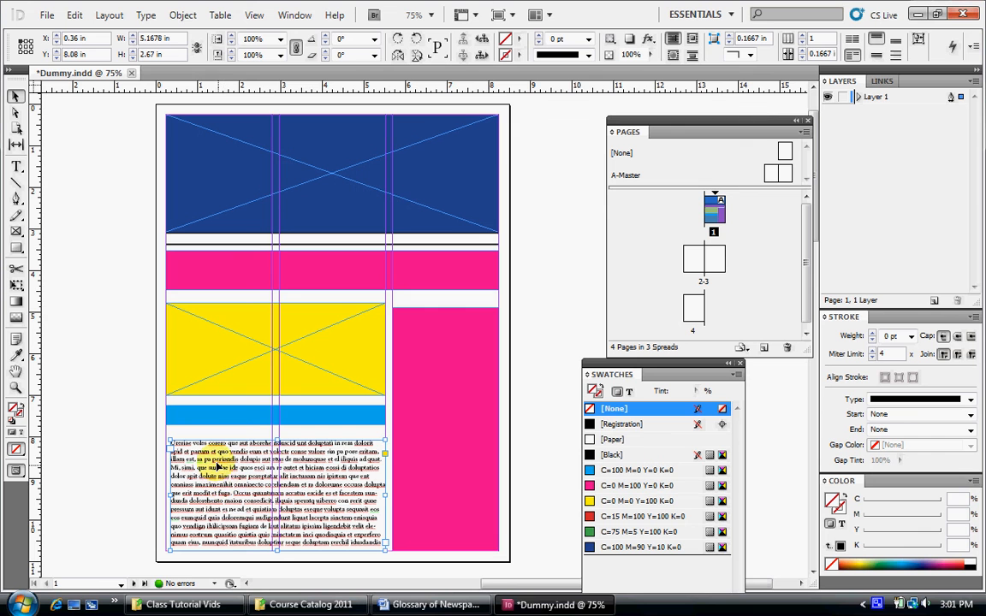
drag(214, 467, 217, 461)
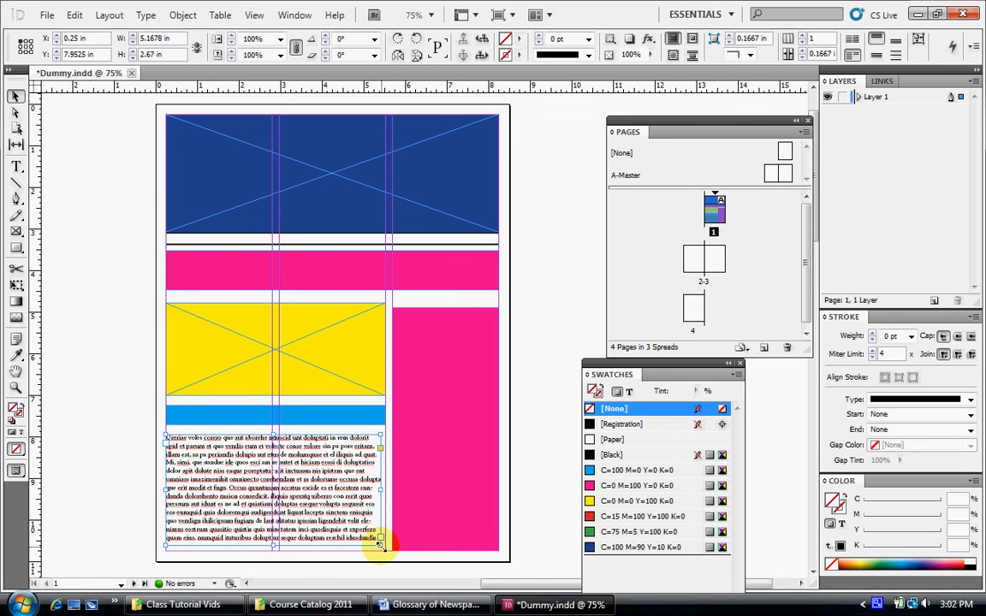
mouse_move(382, 546)
mouse_down()
mouse_move(382, 556)
mouse_move(386, 545)
mouse_up()
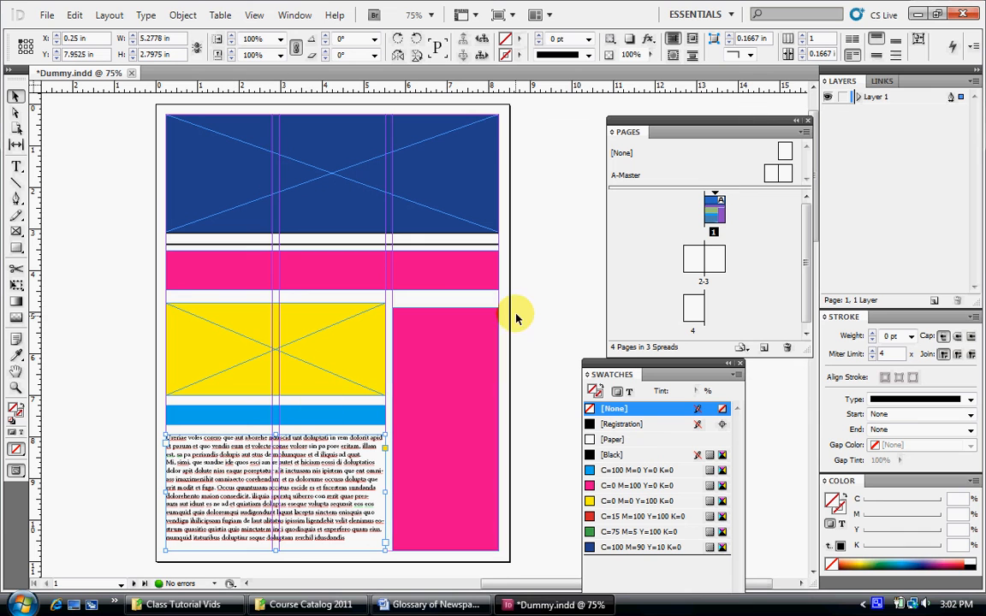
- Set the fill of the tall magenta frame in the third column to None
click(480, 353)
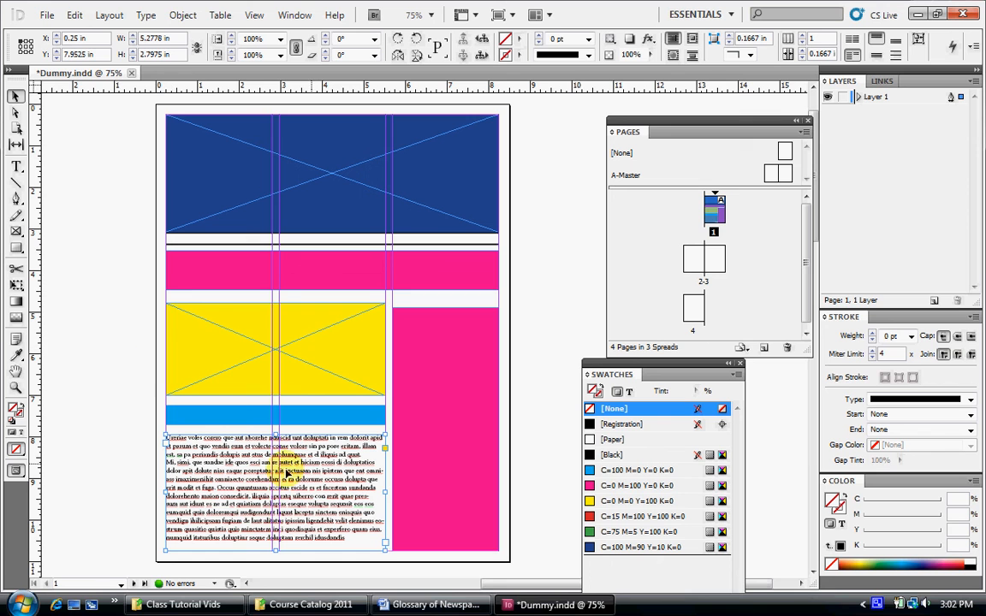
click(414, 444)
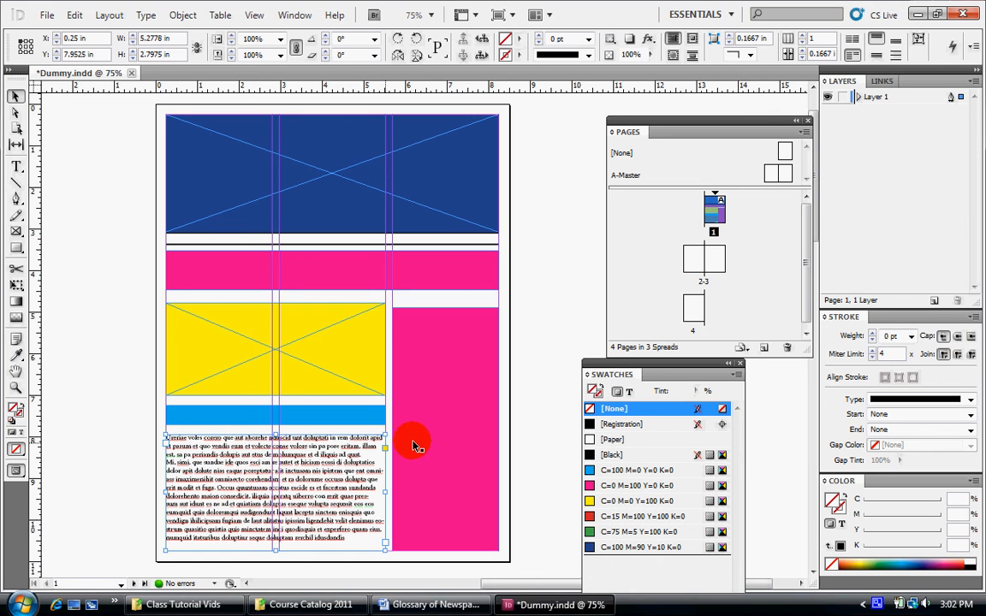
click(485, 395)
click(427, 367)
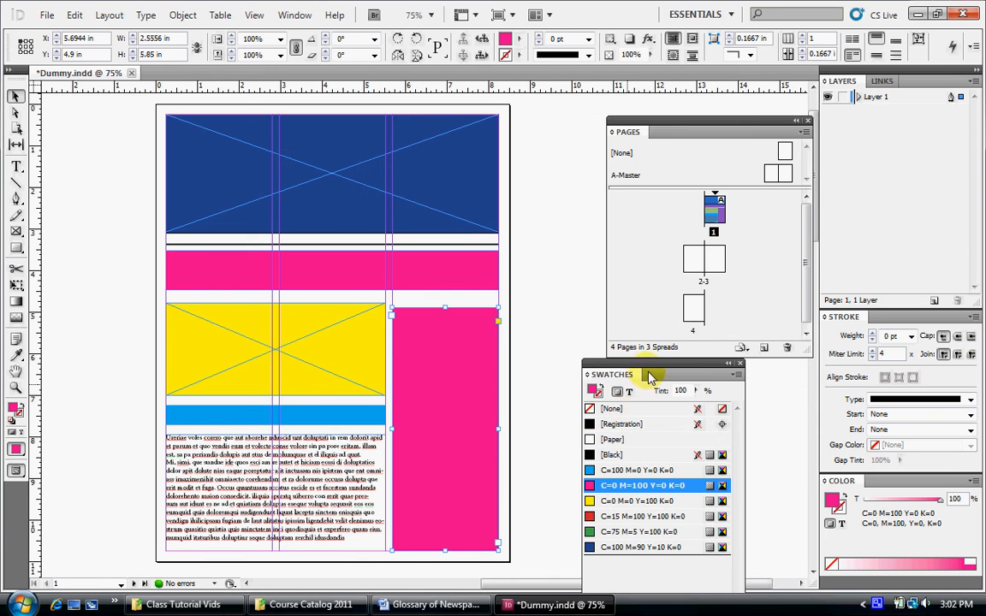
drag(671, 378, 578, 238)
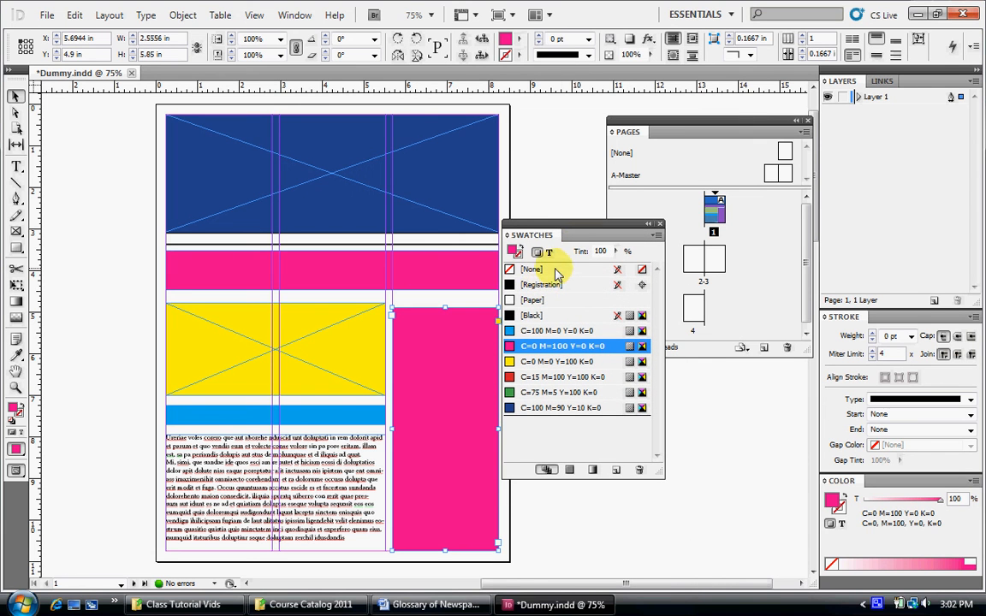
click(556, 271)
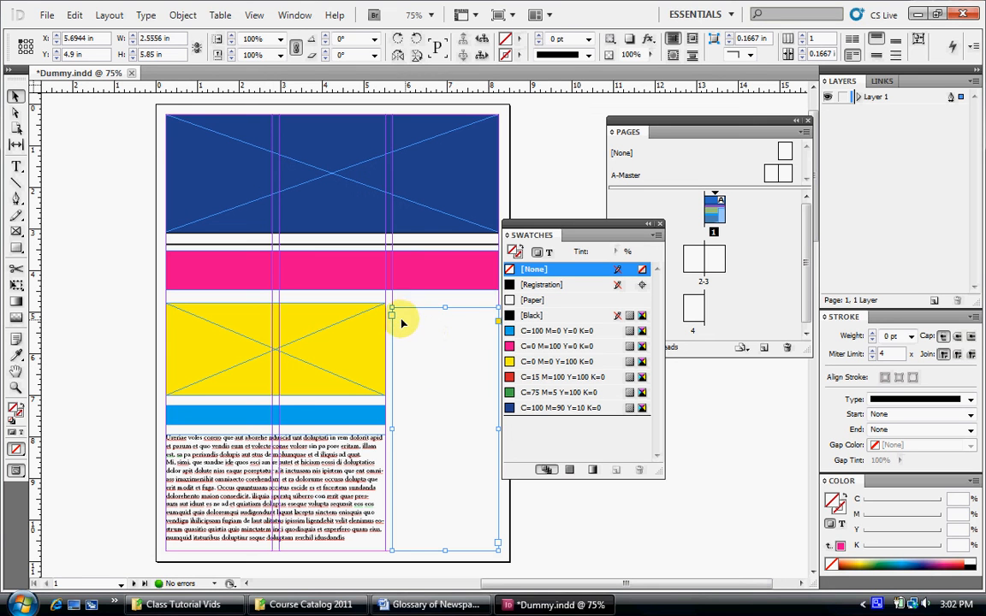
- Fill the third-column frame with placeholder text and place the Swatches panel beside the Pages panel
click(15, 167)
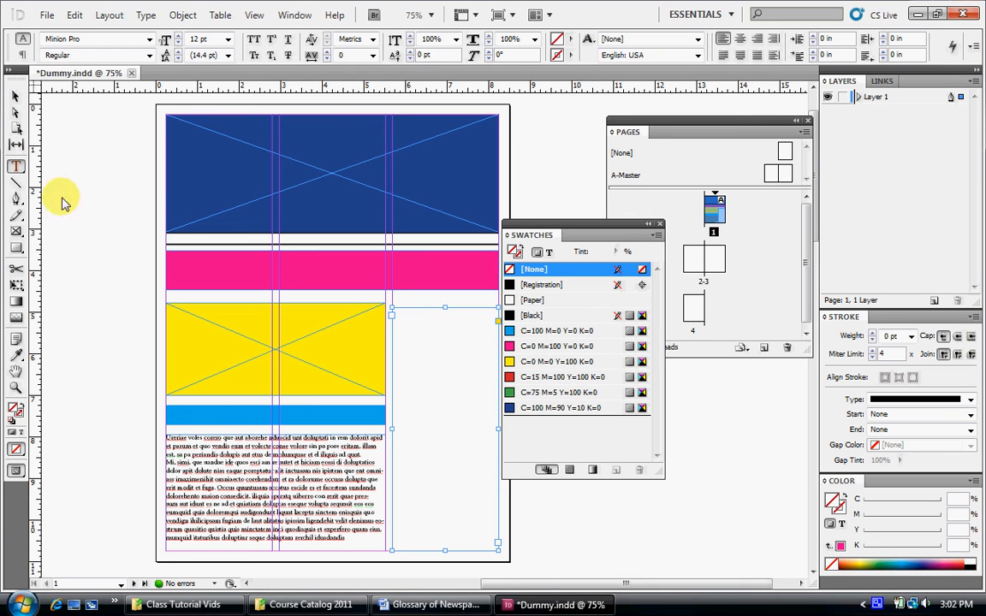
click(398, 318)
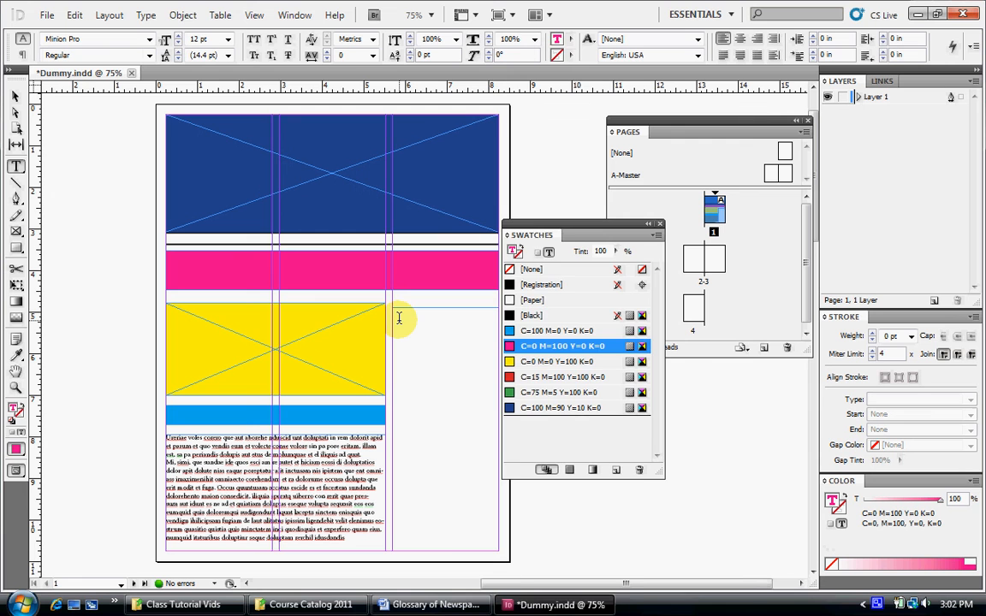
right_click(396, 318)
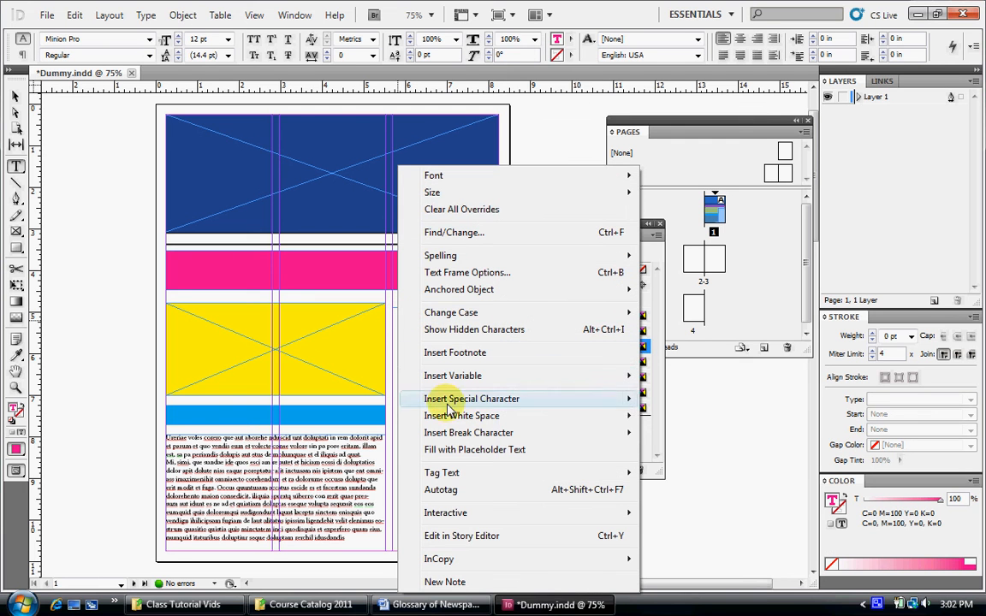
click(451, 453)
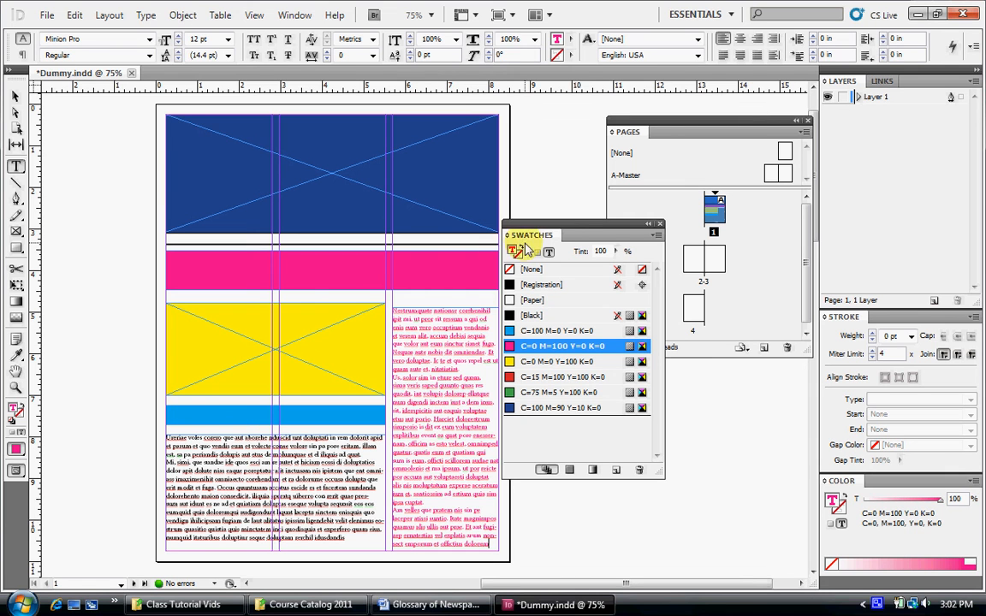
drag(584, 221, 609, 223)
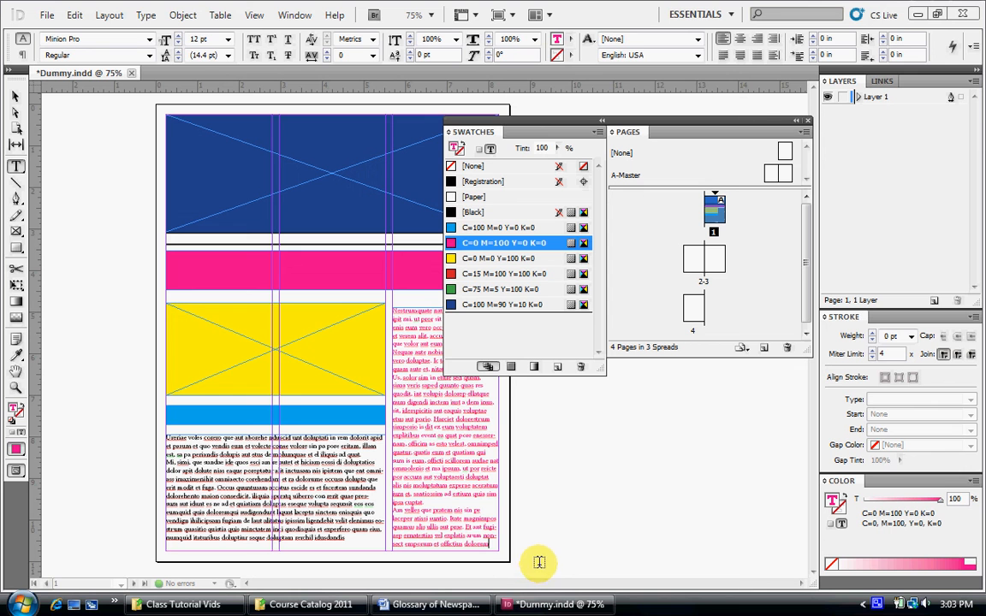
click(917, 15)
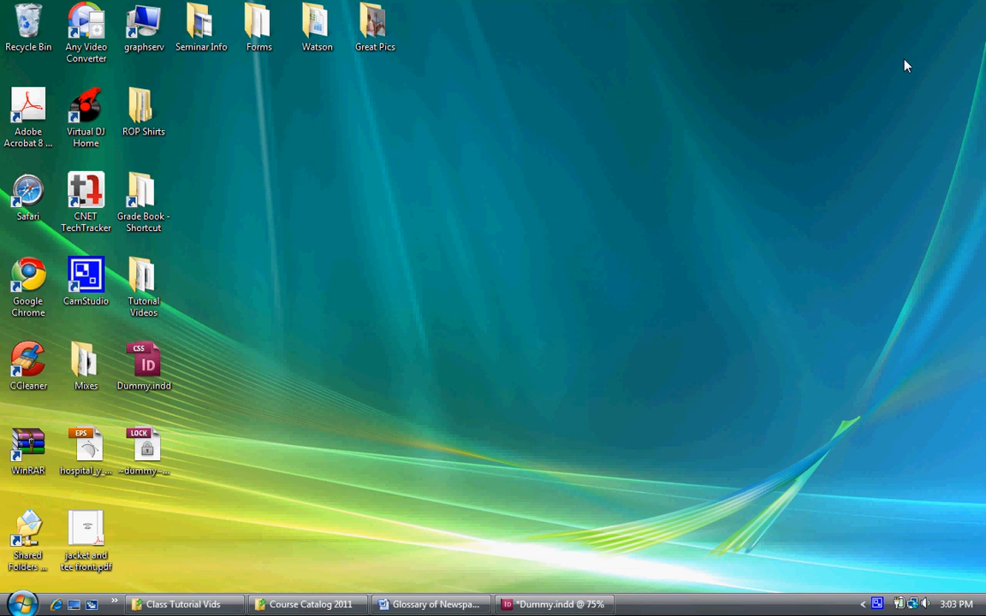
right_click(878, 607)
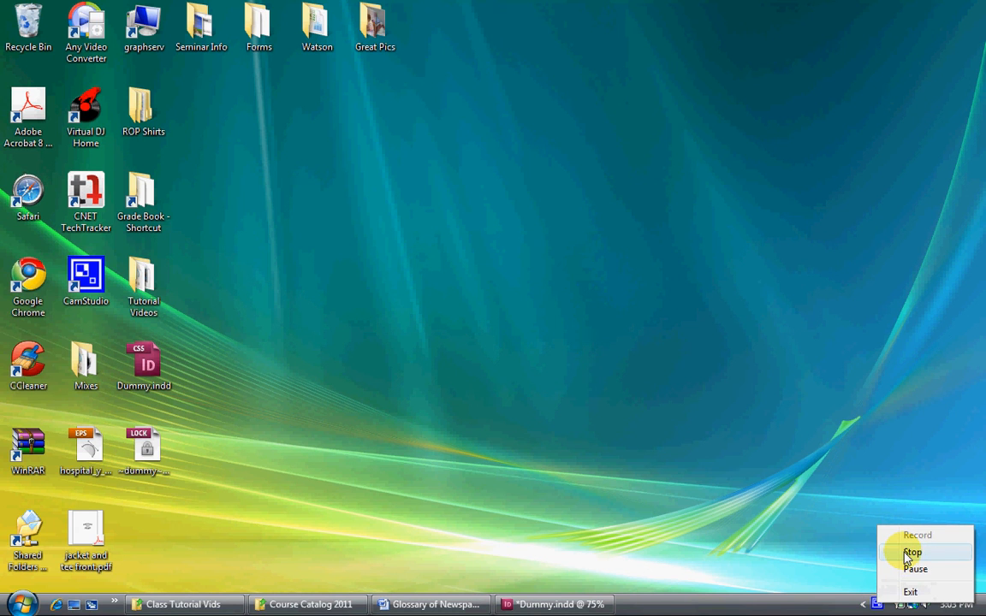